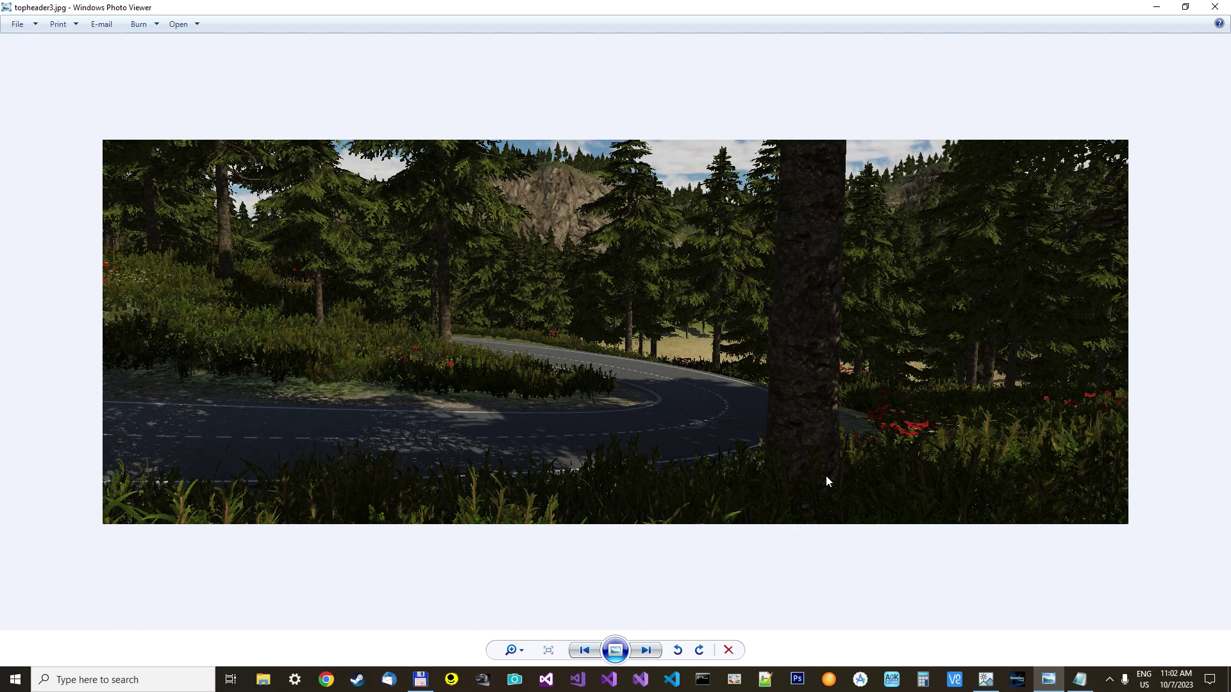
Switch to MAX Easy Terrain and set the terrain generator seed to 10.
click(985, 680)
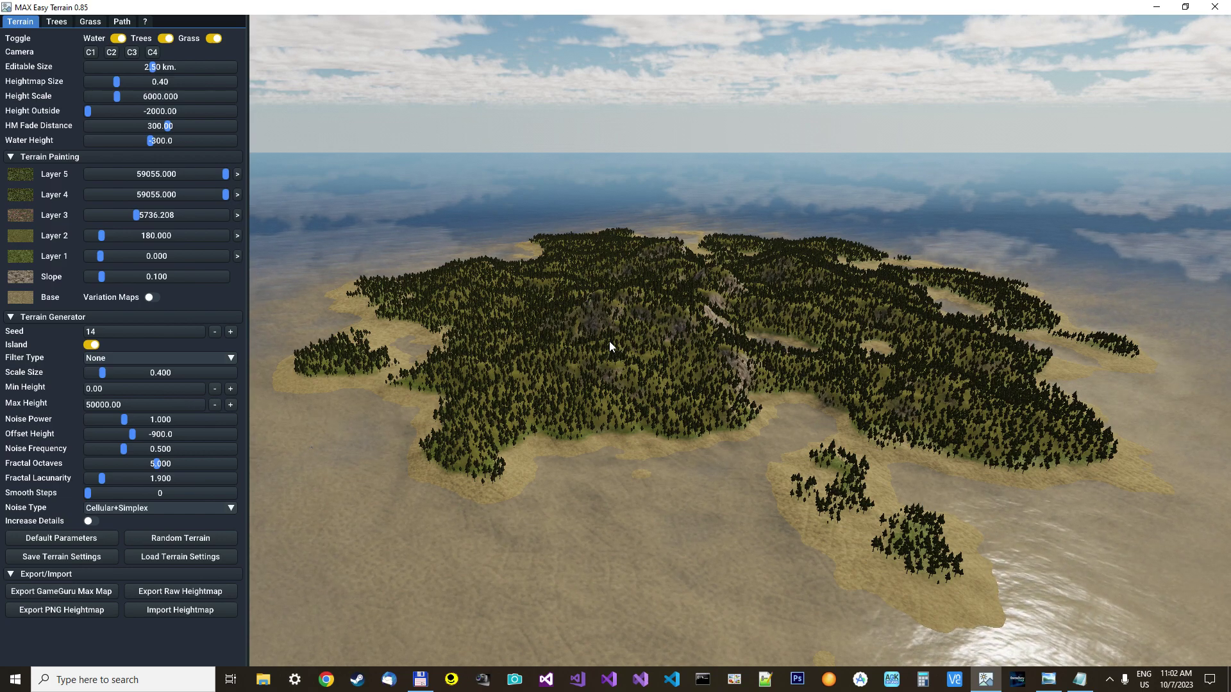
click(131, 332)
text(10)
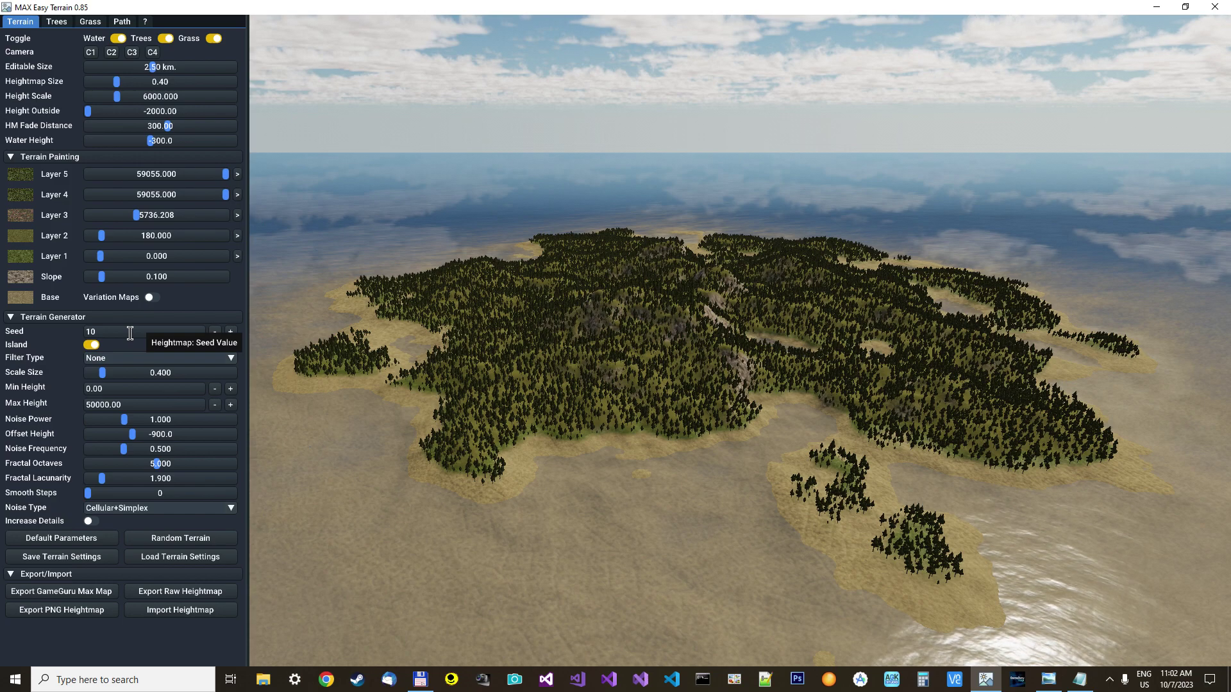
Set the slope texture to Cliff Rock and give terrain Layer 2 the dark leafy green texture.
click(21, 275)
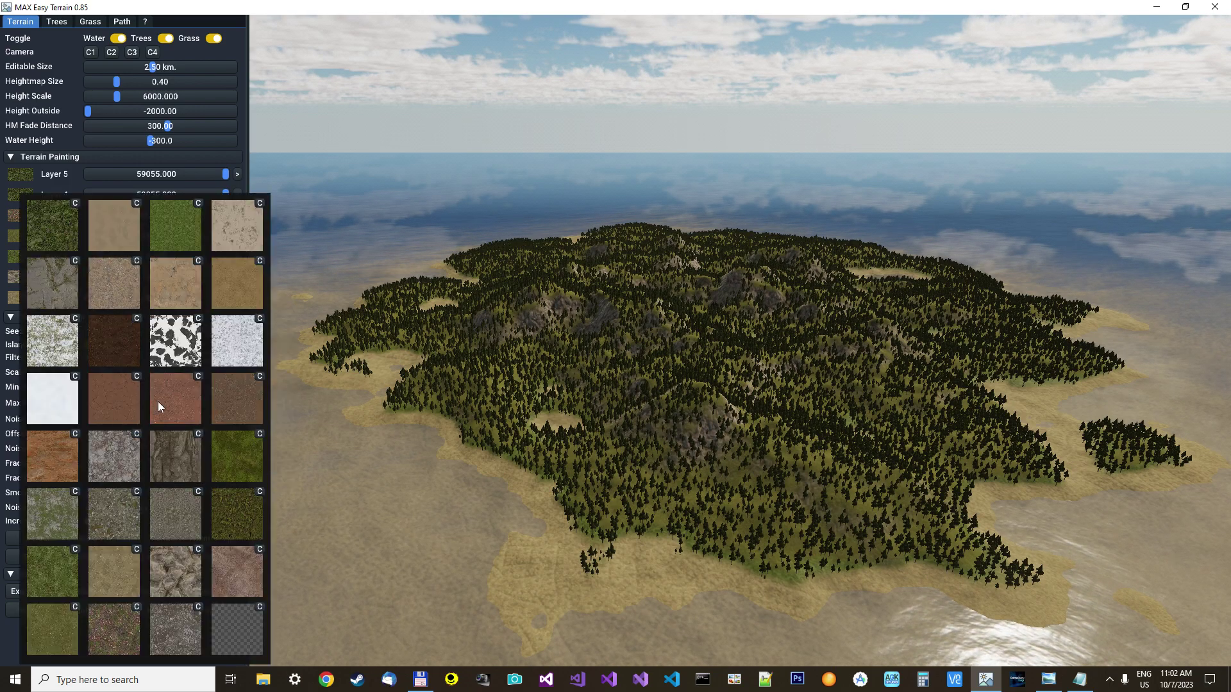
click(180, 465)
click(27, 235)
click(61, 226)
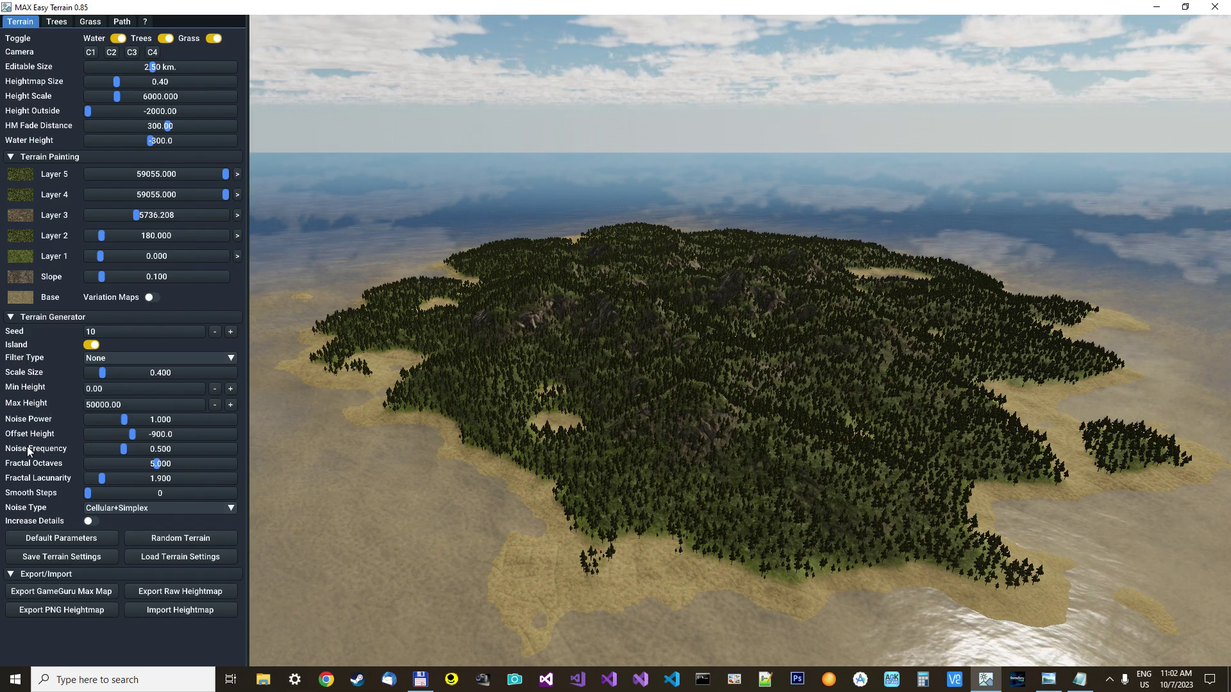
Set the Tree Water Dist to about 419.8 and the Tree Density to 84 for the island forest.
click(152, 52)
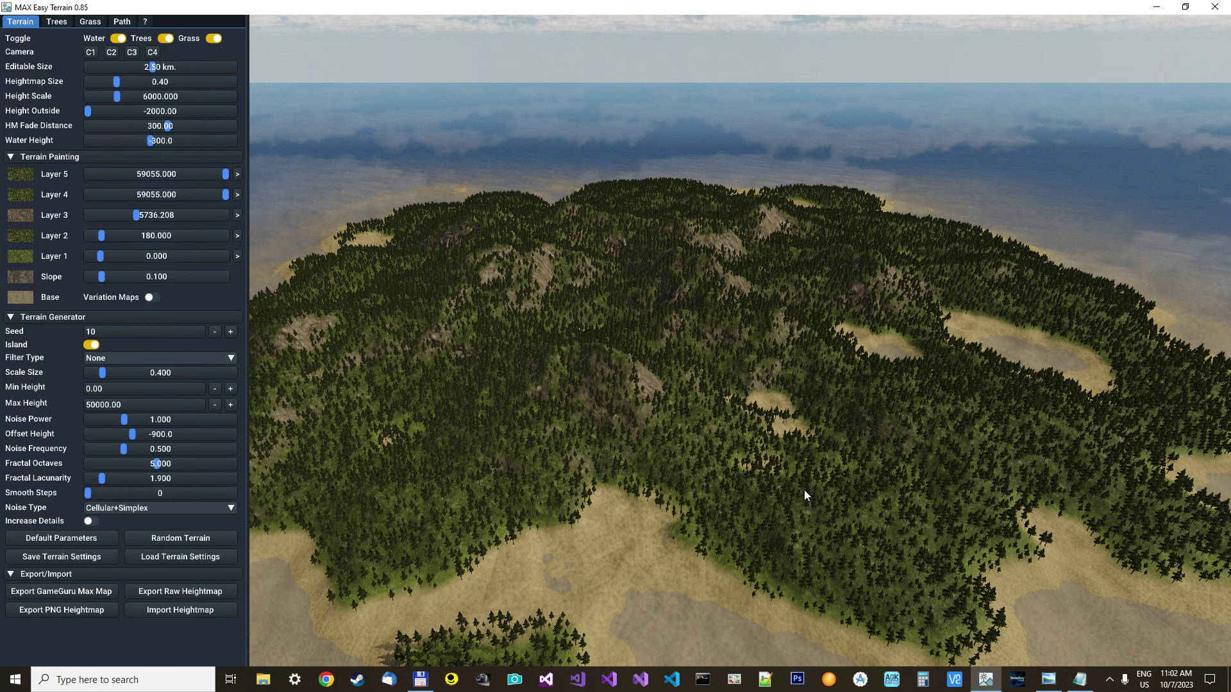
right_drag(804, 490, 785, 439)
key(w)
key(w)
key(s)
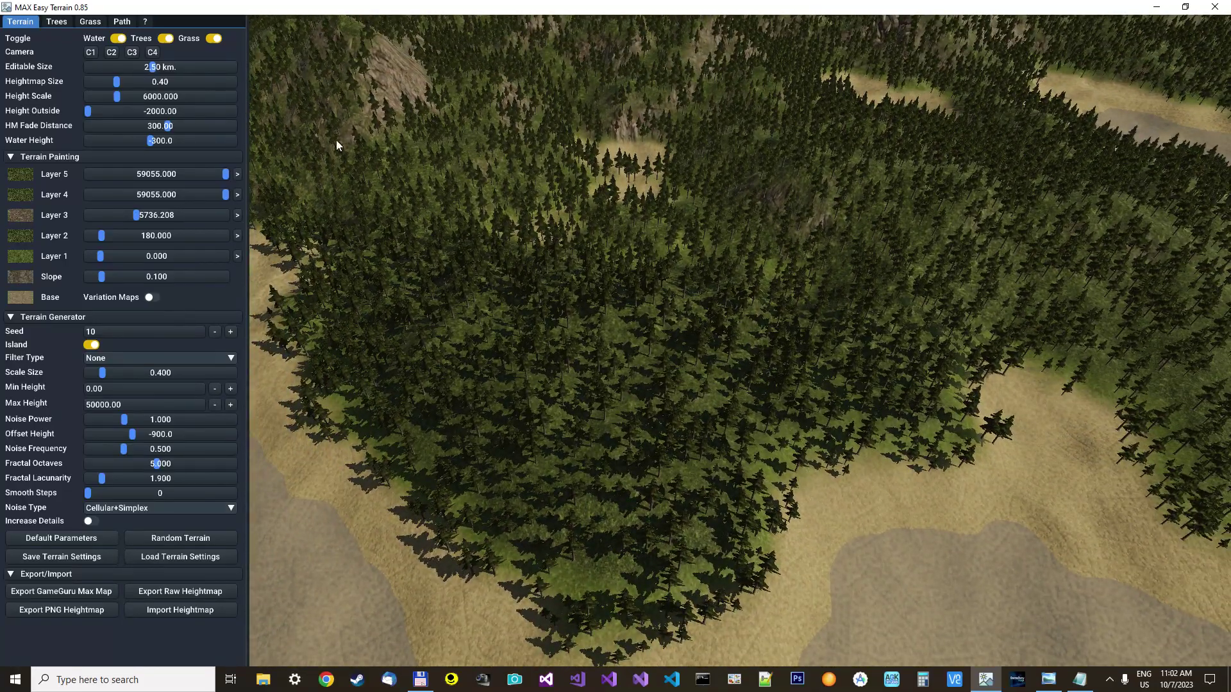
click(57, 21)
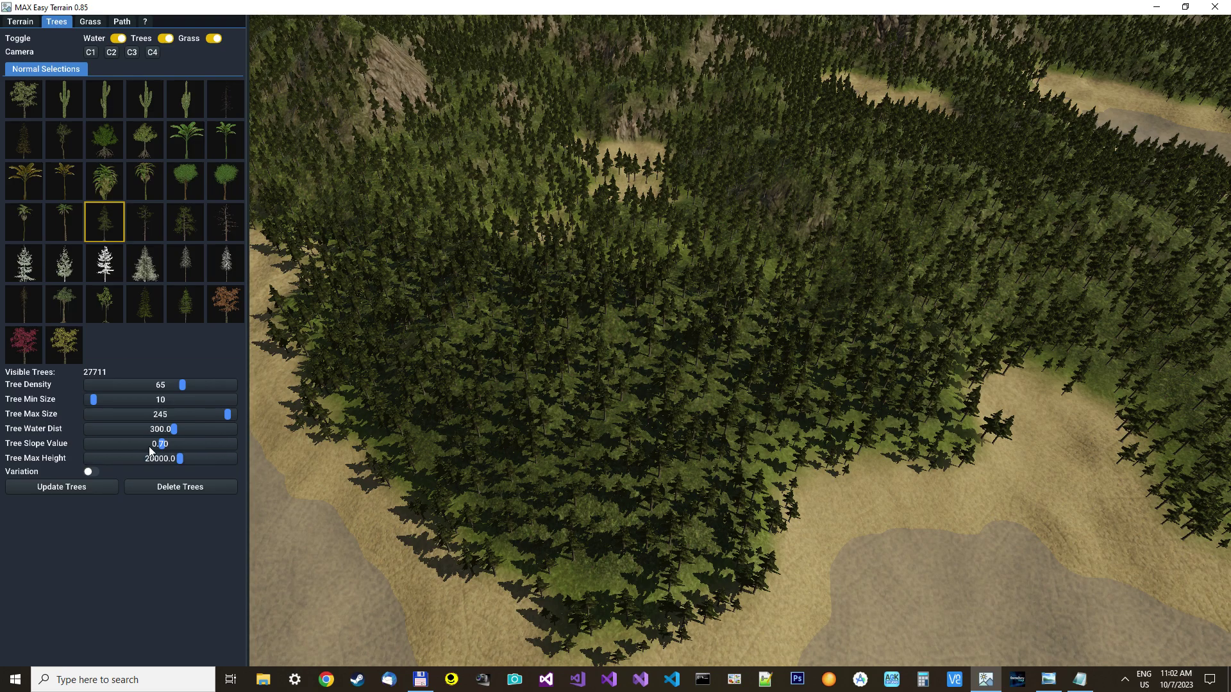
drag(174, 429, 183, 432)
click(210, 384)
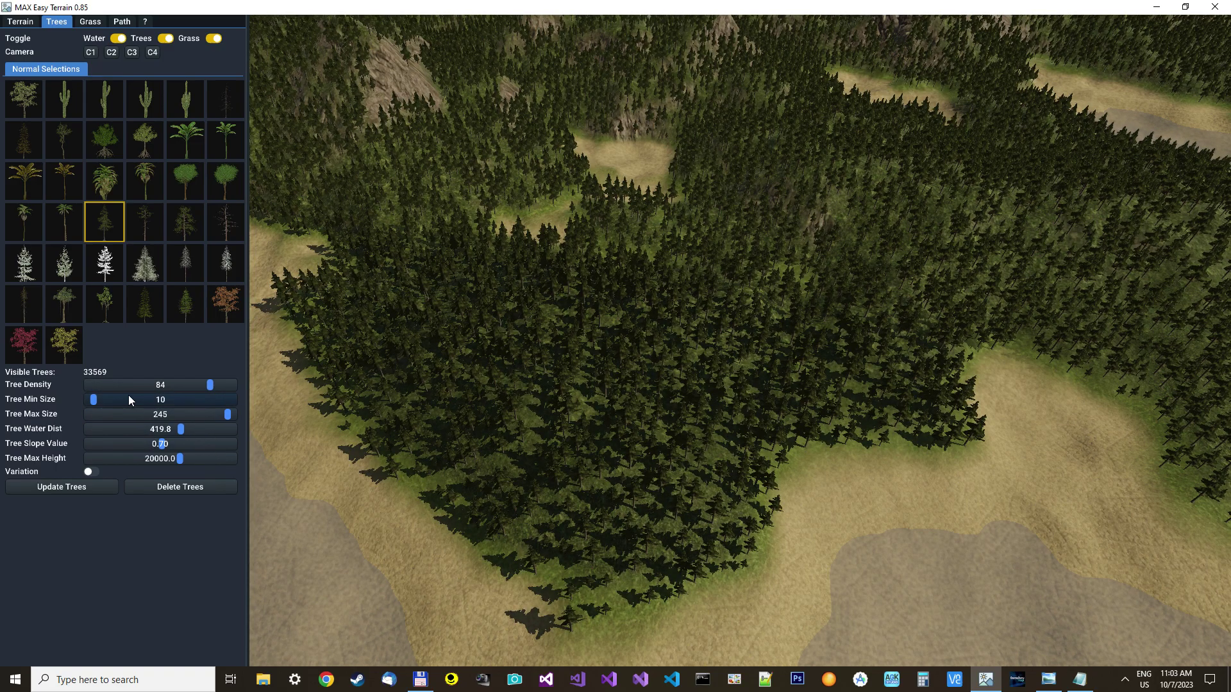
Set the Tree Min Size to 55, Tree Max Size to 217 and Tree Slope Value to 0.84.
click(118, 398)
click(212, 415)
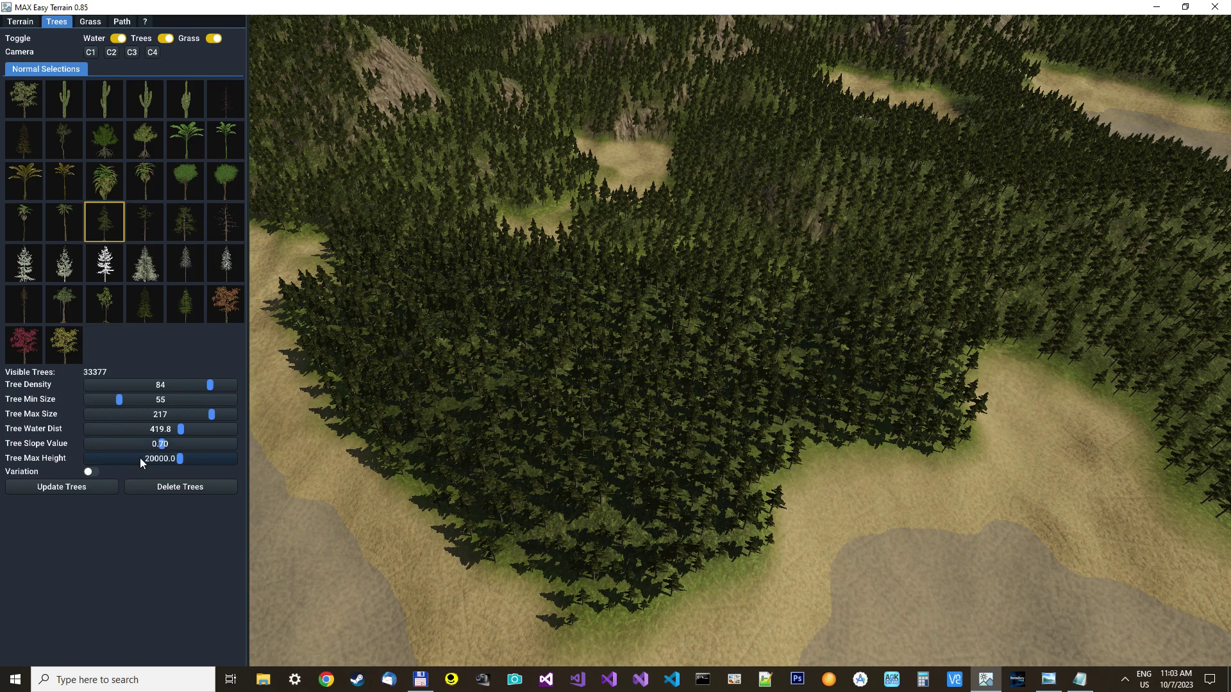
drag(160, 442, 197, 444)
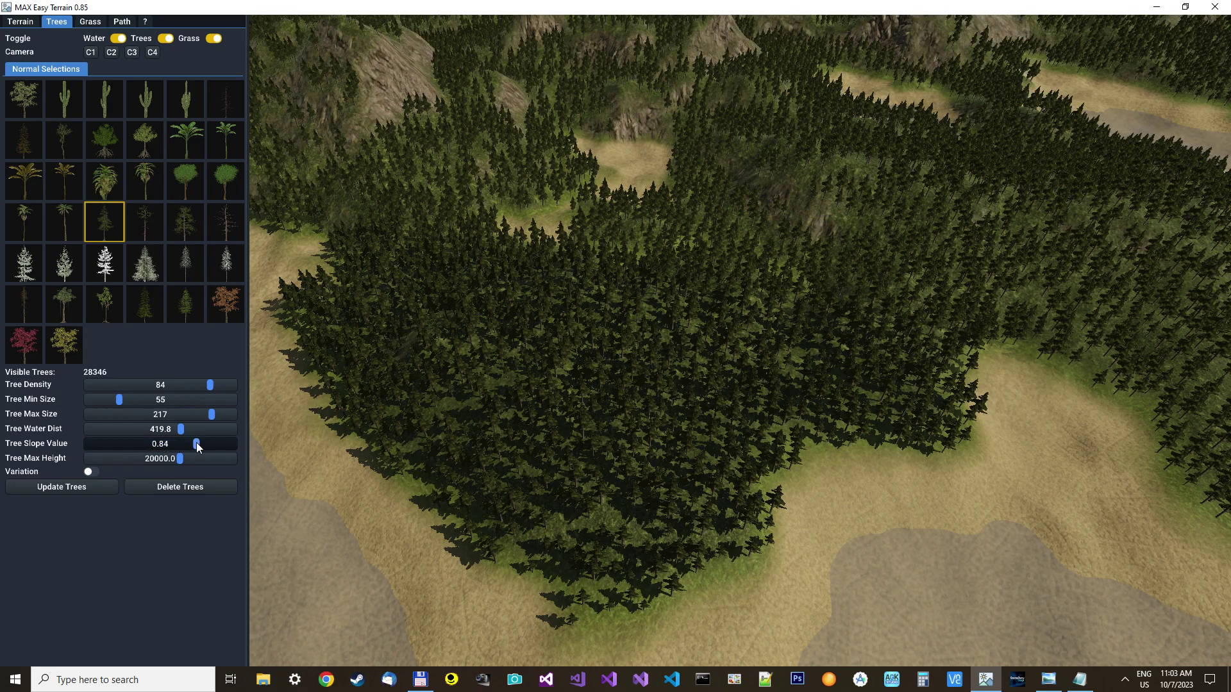
Enable tree variation with the thin tree beside the selected conifer added to the variation selections, and update the trees.
click(90, 472)
click(131, 69)
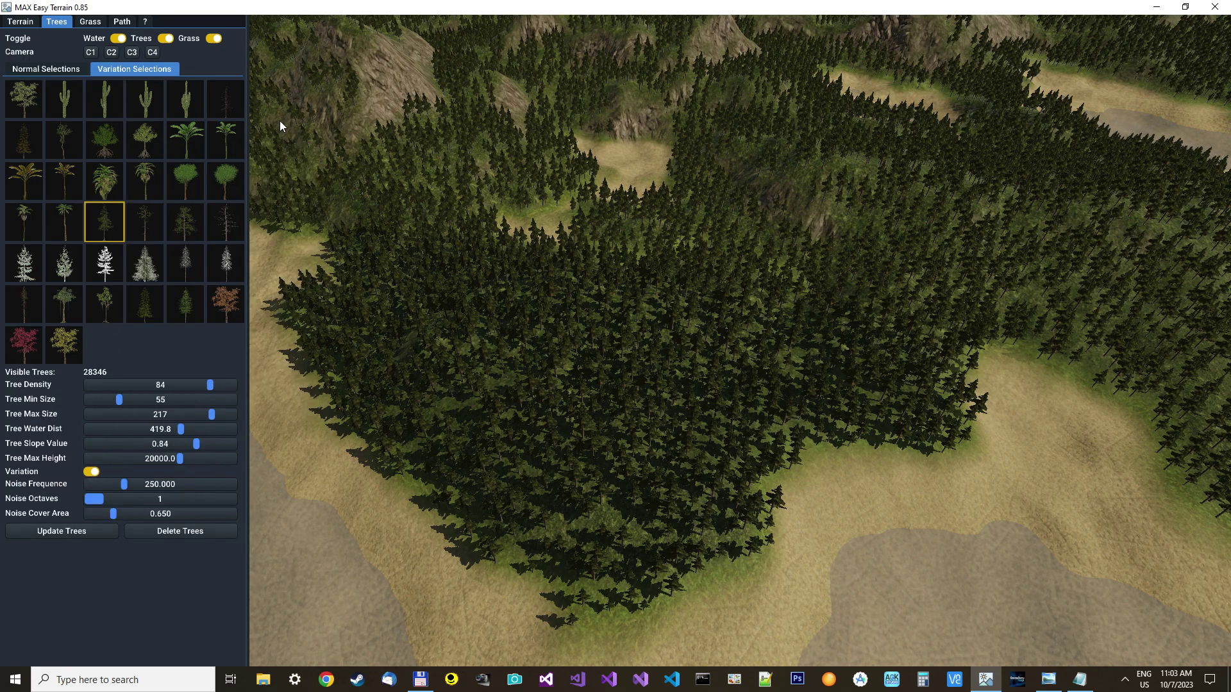
click(132, 226)
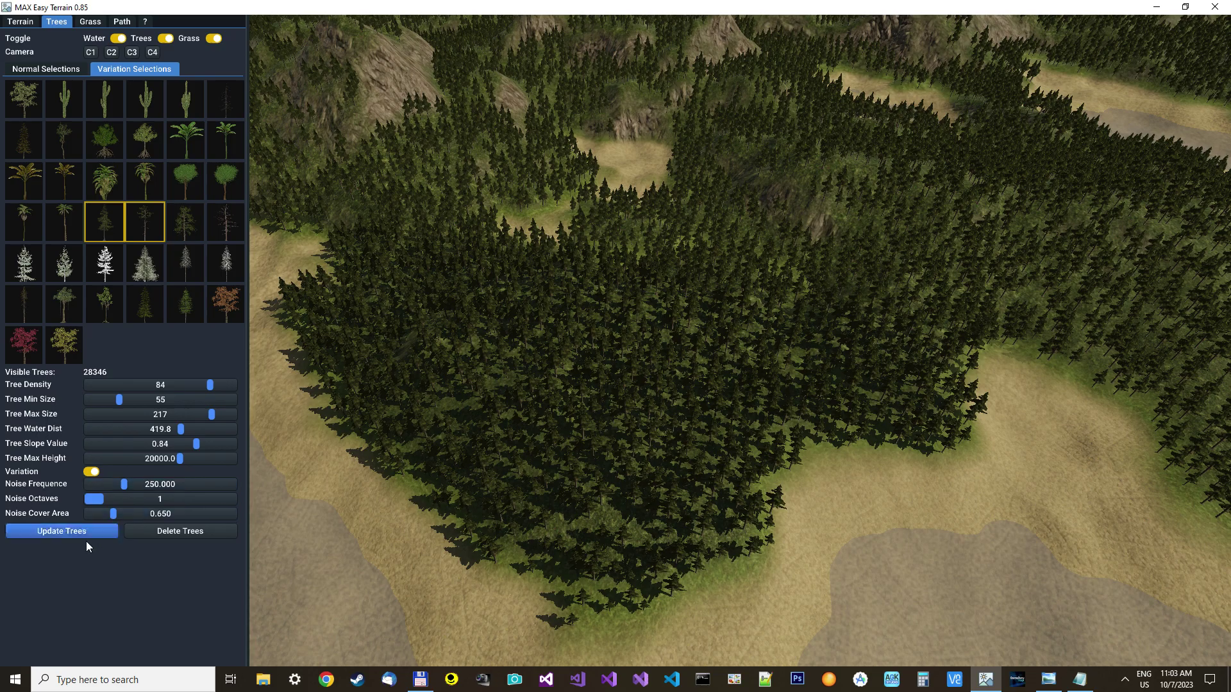
click(61, 530)
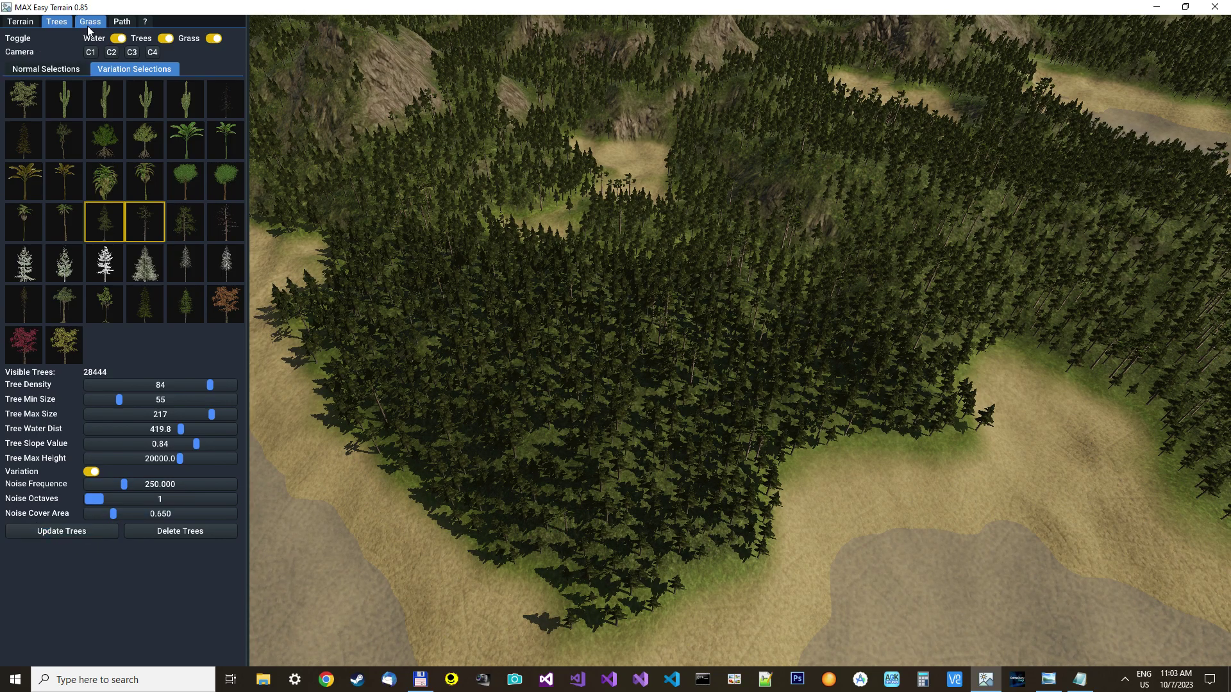
Select the fourth grass, Weed 4, Weed 5 and the first plants of rows two and three above water, and deselect Seaweed 1 below water.
click(90, 22)
mouse_move(24, 111)
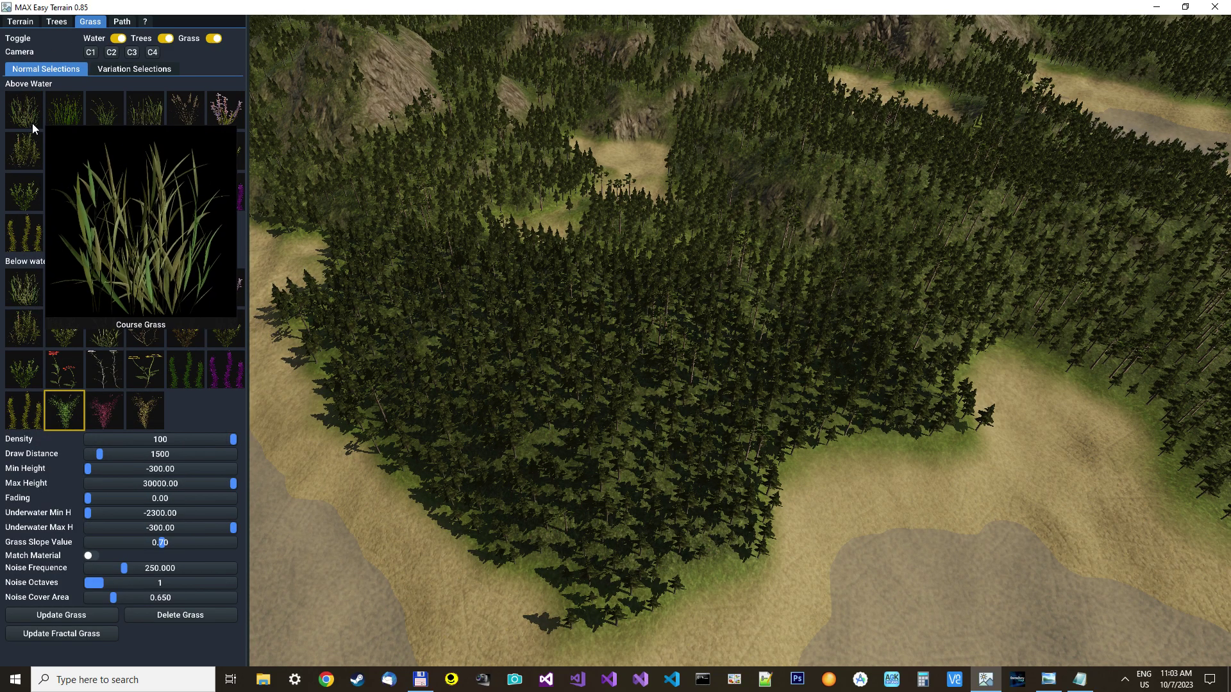
click(154, 112)
mouse_move(208, 121)
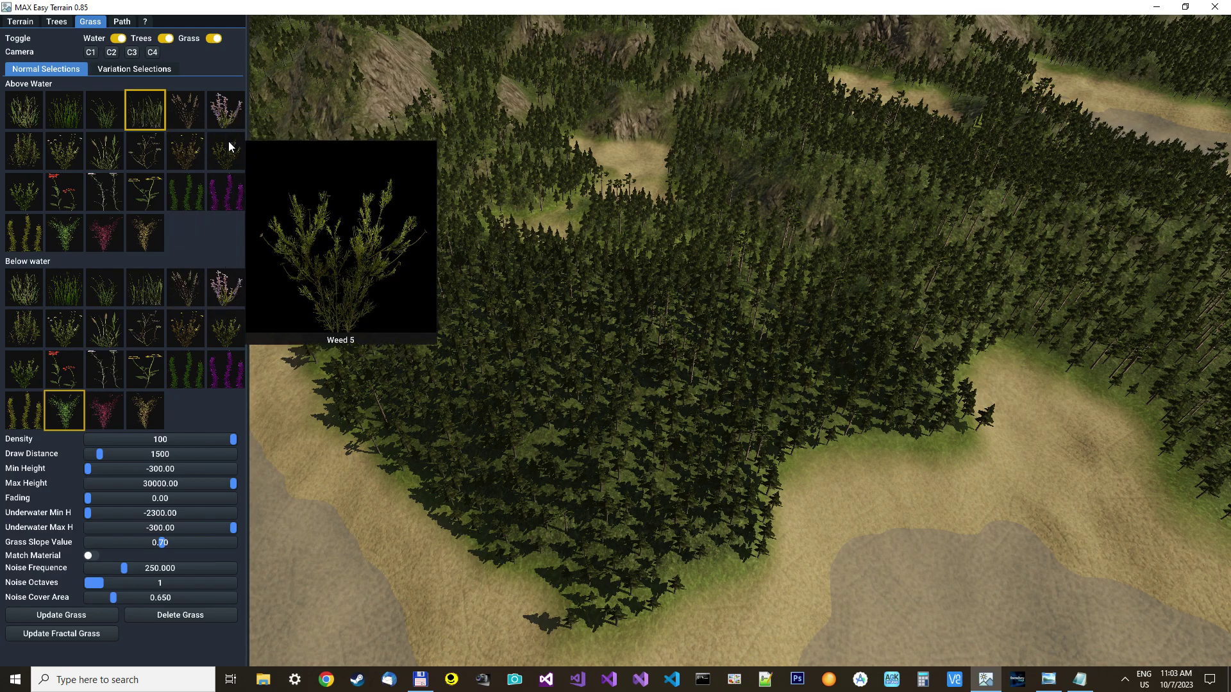
click(225, 150)
click(23, 150)
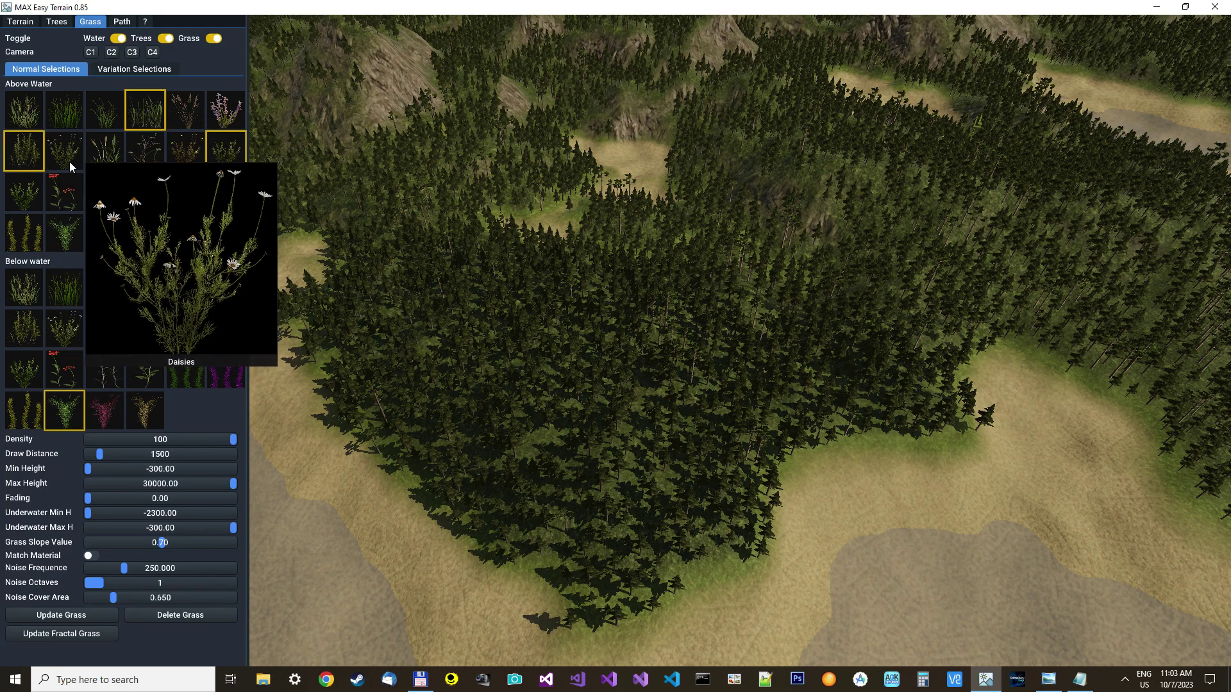
click(29, 190)
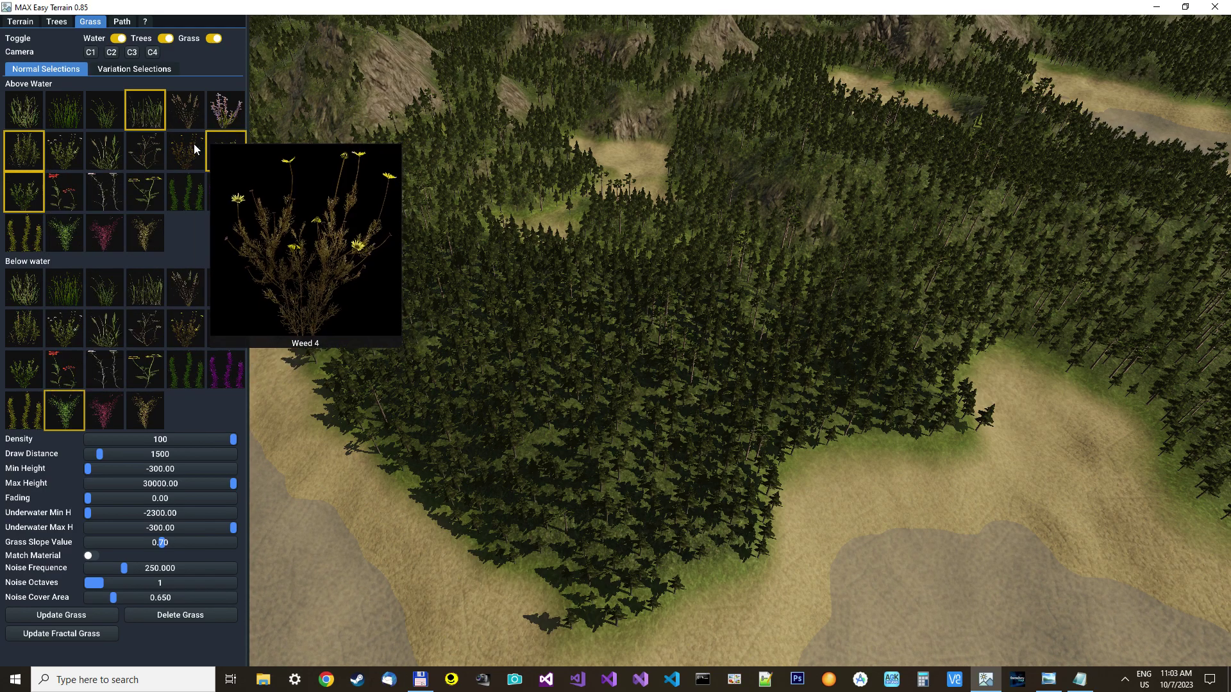
mouse_move(161, 149)
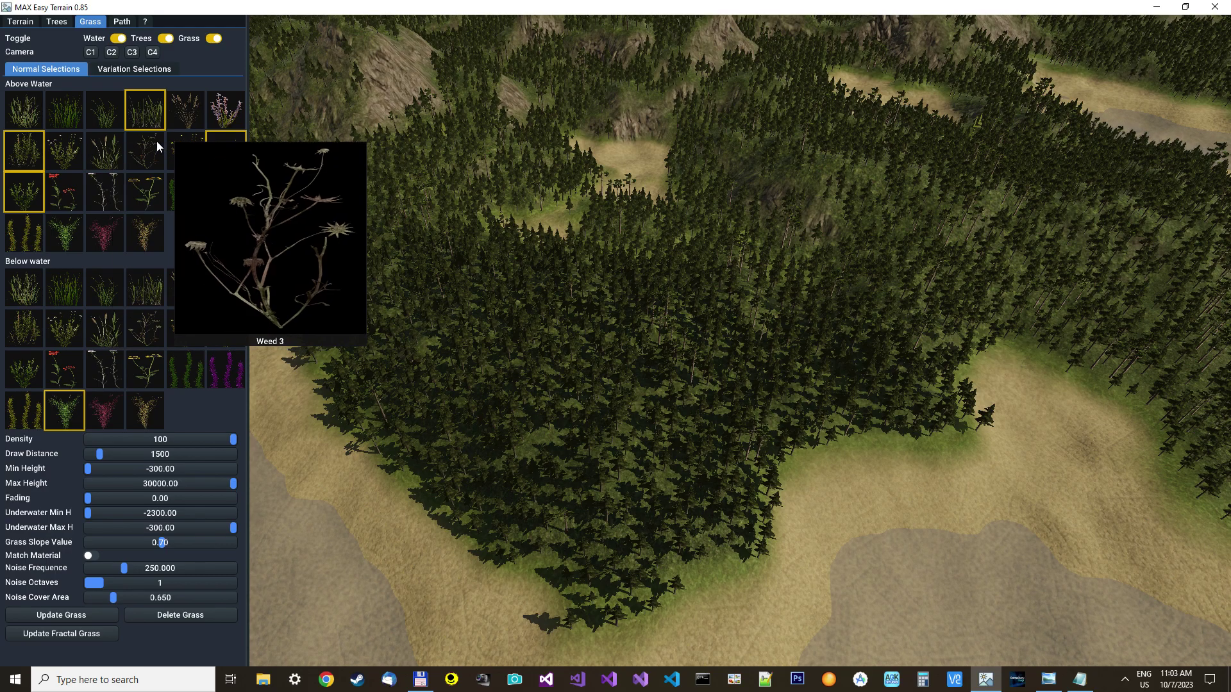
mouse_move(79, 154)
click(181, 153)
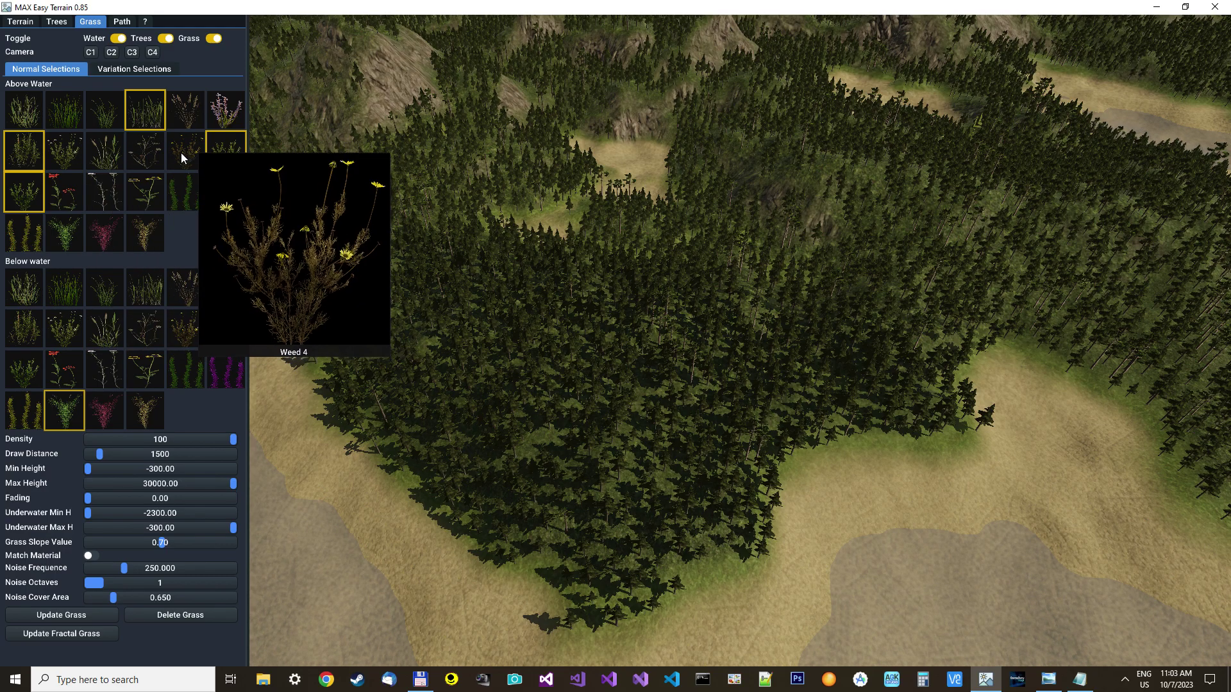
click(63, 408)
mouse_move(62, 301)
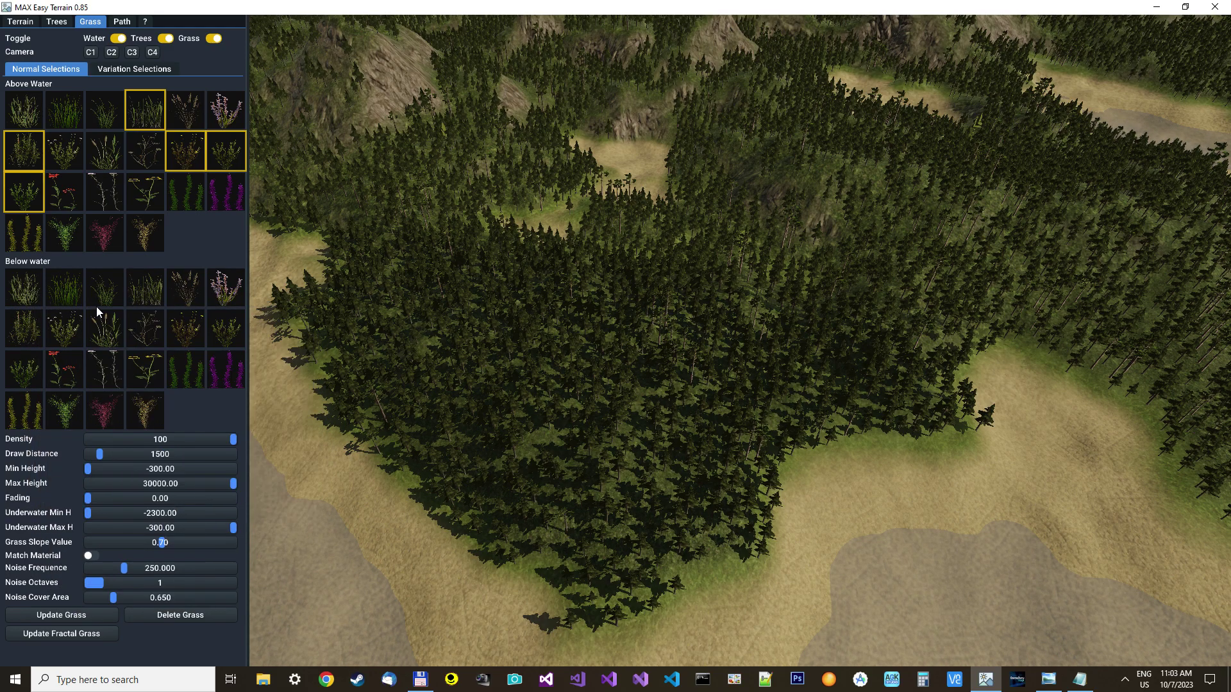
Choose the purple flower as the above-water grass variation and update the fractal grass.
click(128, 70)
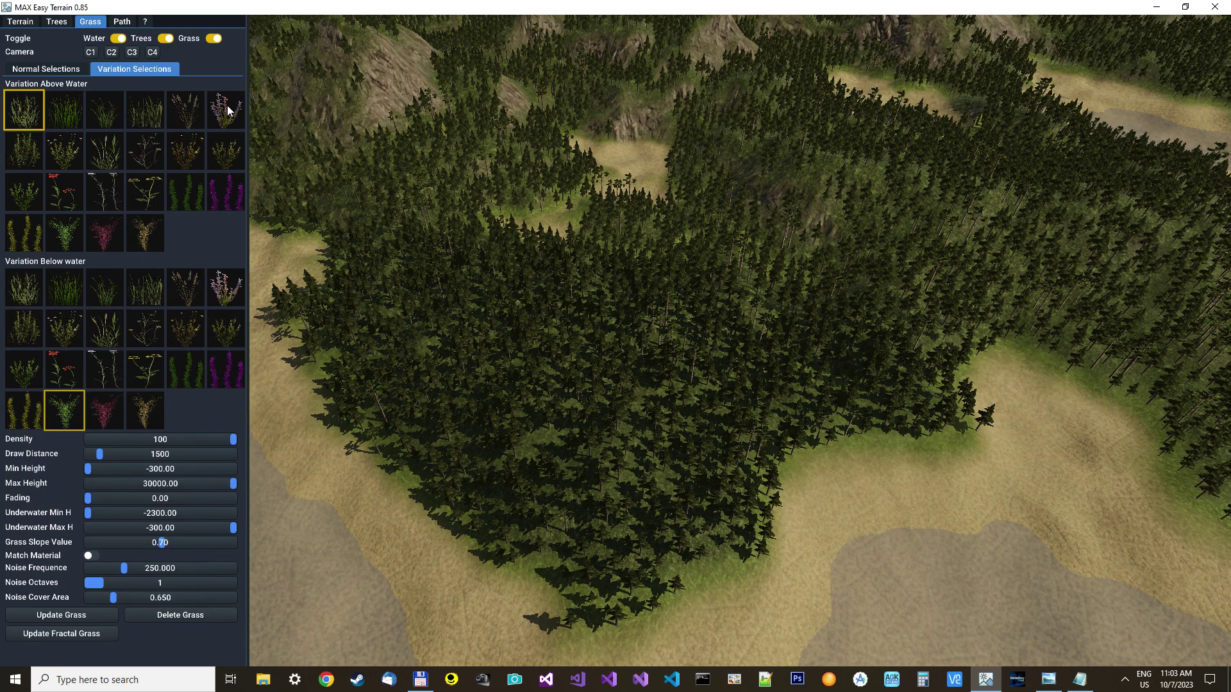
click(221, 114)
mouse_move(21, 154)
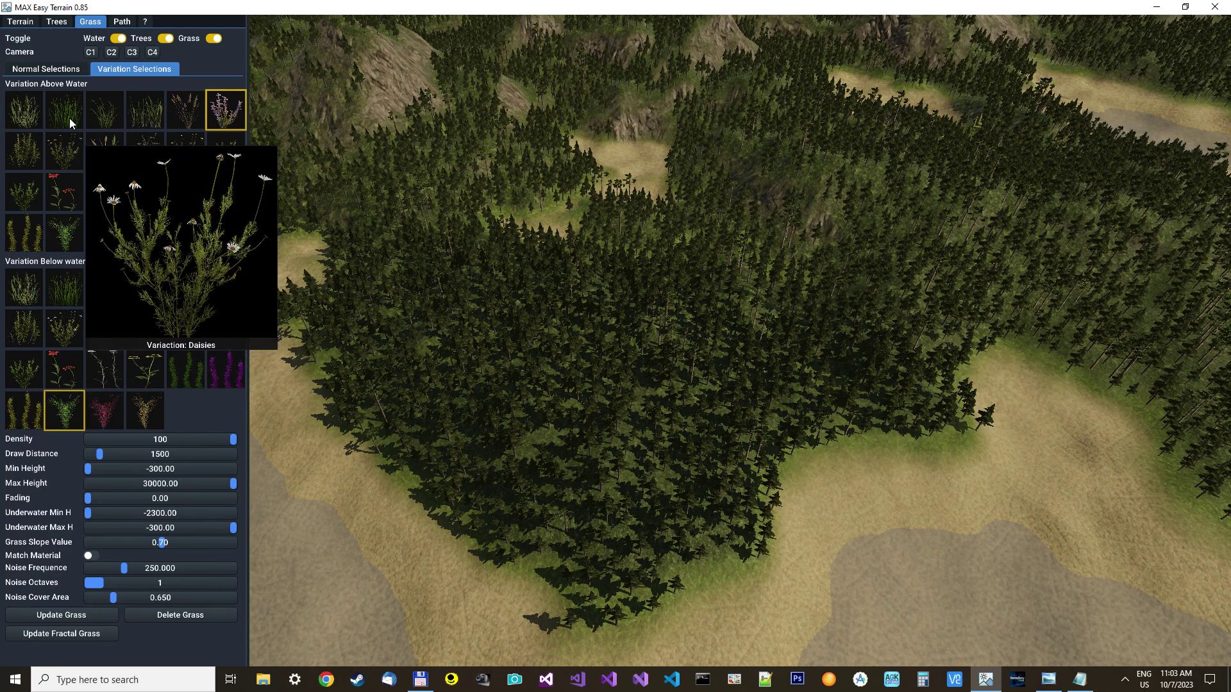
click(55, 69)
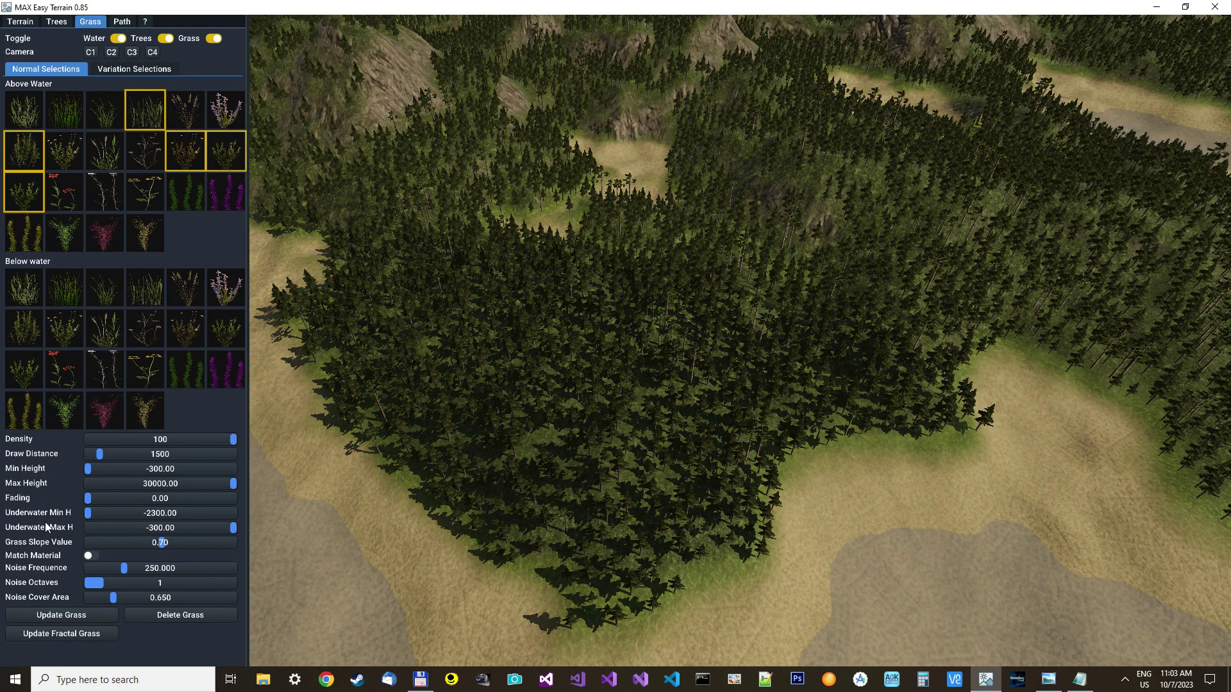
click(58, 634)
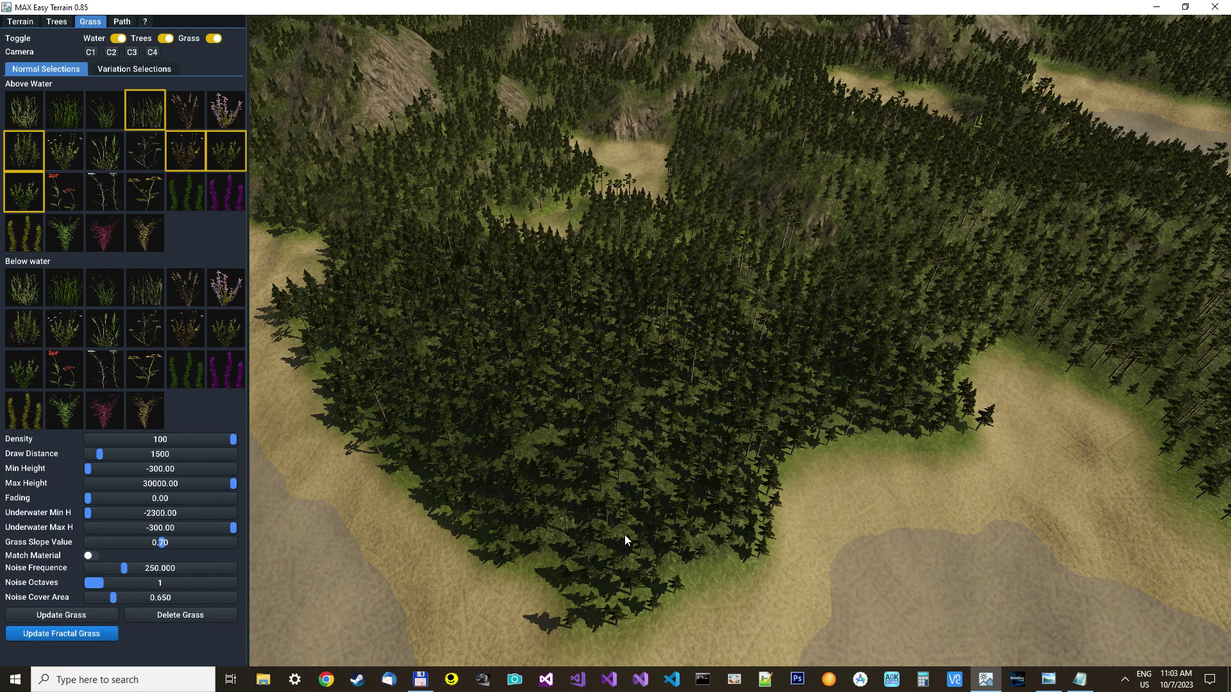
Limit the fractal grass to Min Height about -4.94 and Underwater Max H -2300, increase its Fading, and regenerate it.
right_drag(625, 536, 620, 651)
key(w)
key(s)
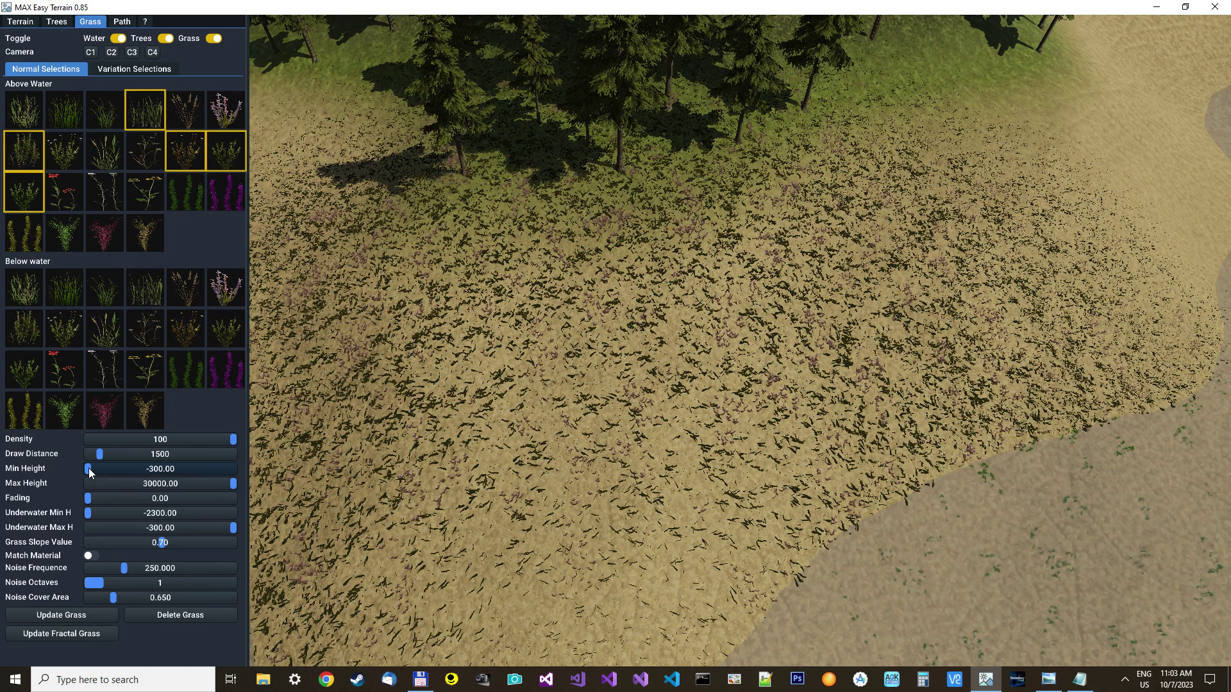
mouse_move(89, 468)
mouse_down()
mouse_move(129, 468)
mouse_move(79, 460)
mouse_move(109, 468)
mouse_up()
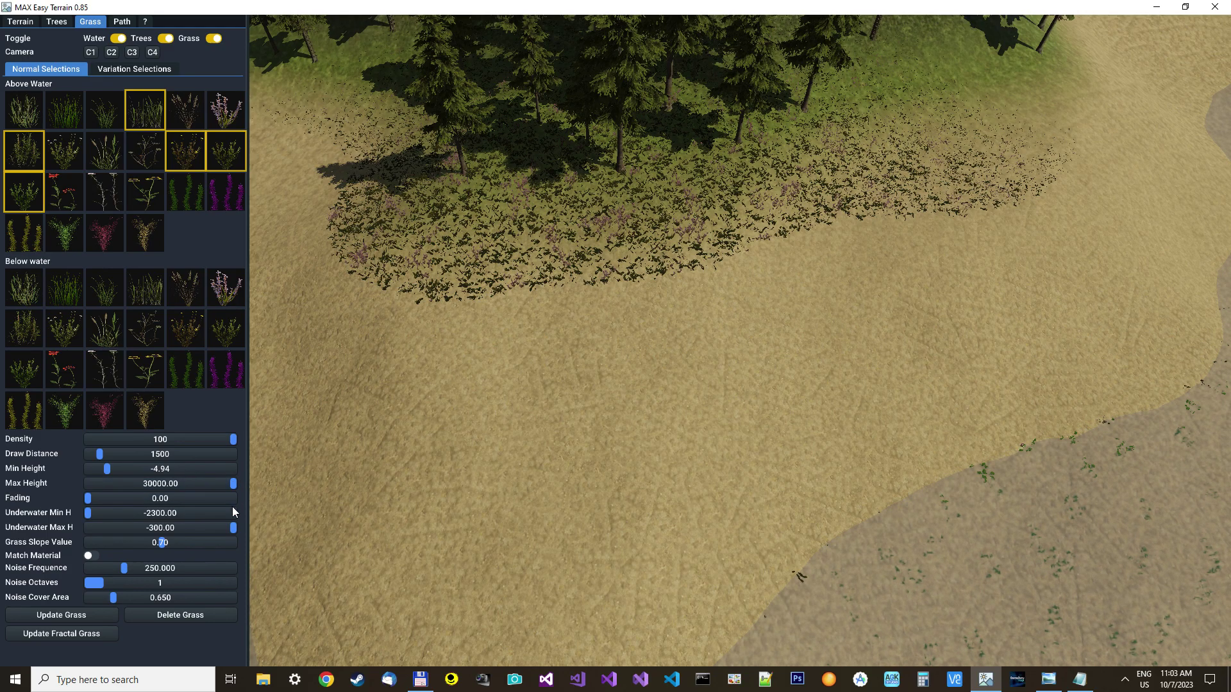
drag(233, 527, 64, 529)
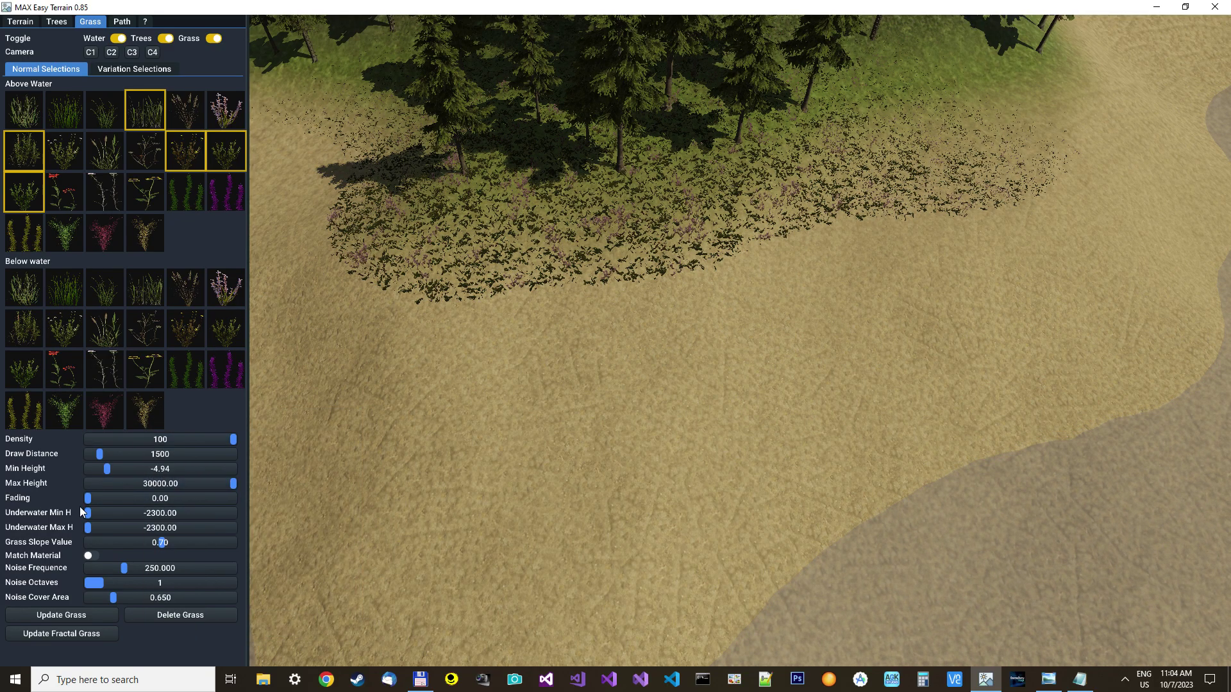
drag(85, 500, 147, 501)
click(65, 633)
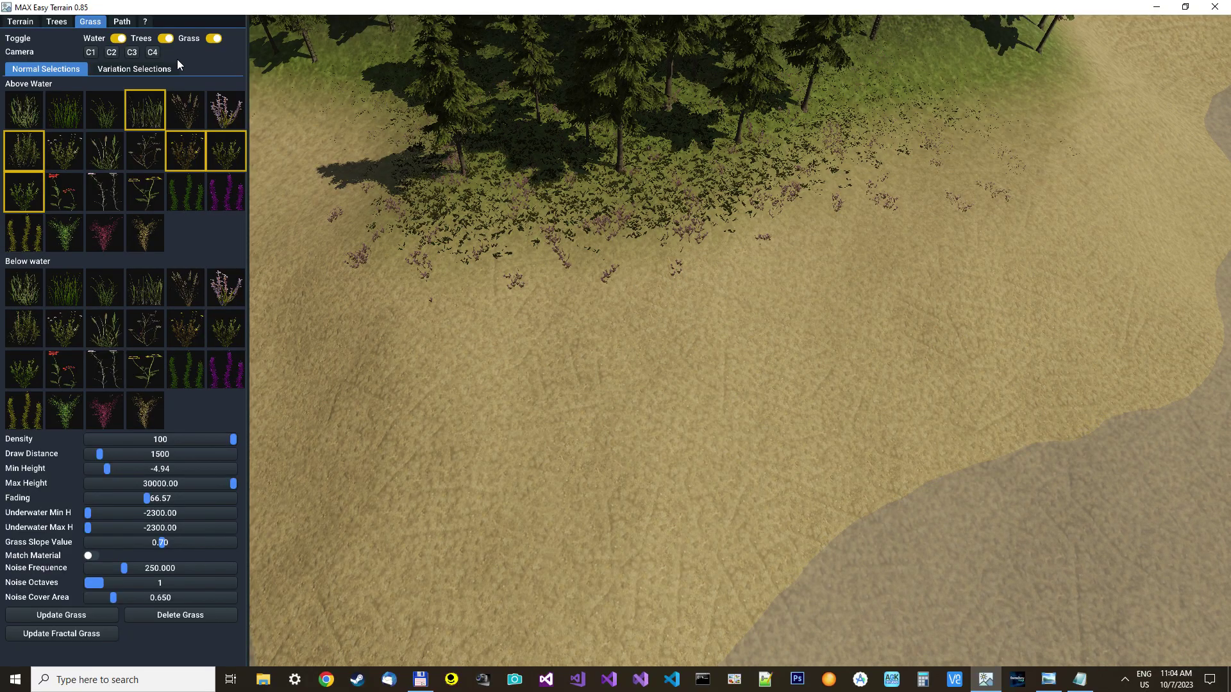
Hide the trees on the forested hill in preparation for path editing.
click(122, 21)
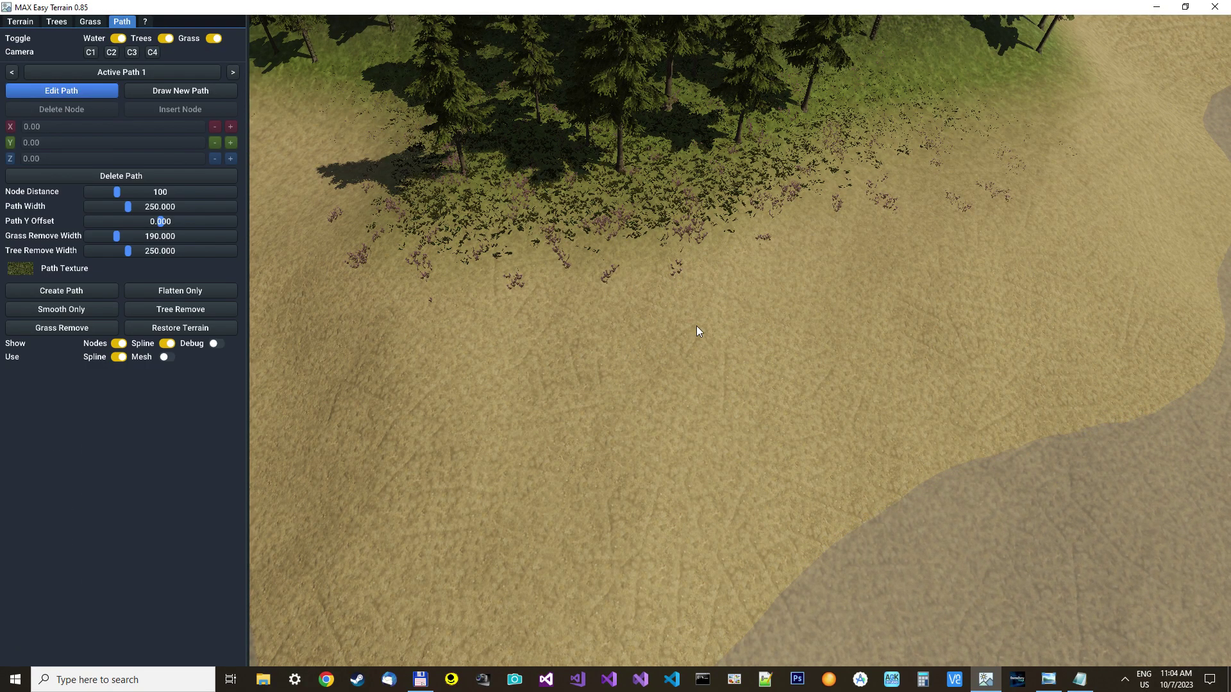
right_drag(716, 353, 636, 302)
key(s)
key(s)
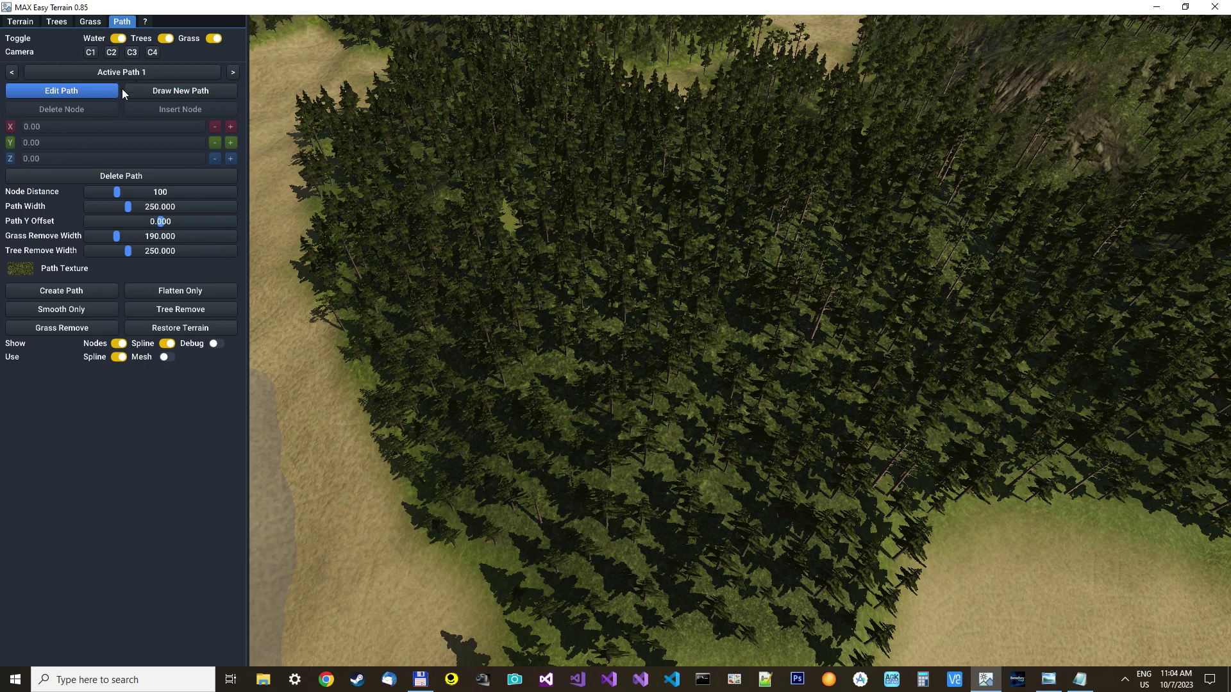
click(166, 40)
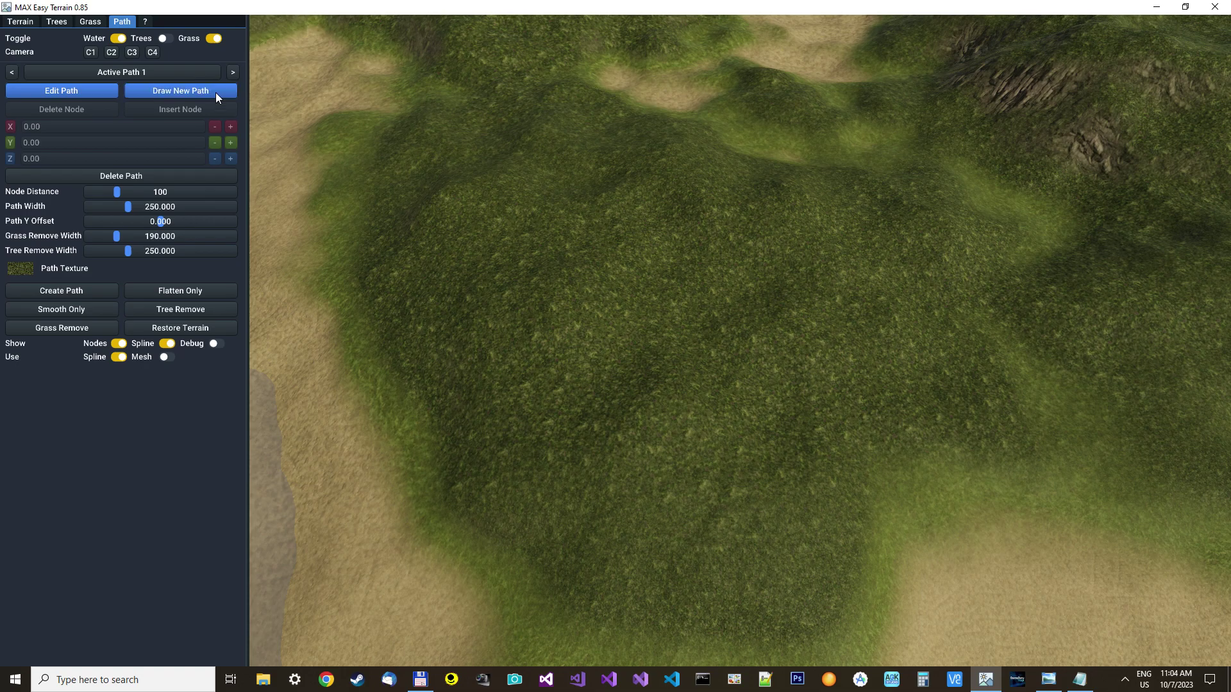
Draw a new winding loop path on the bare green hill and smooth it repeatedly.
click(171, 90)
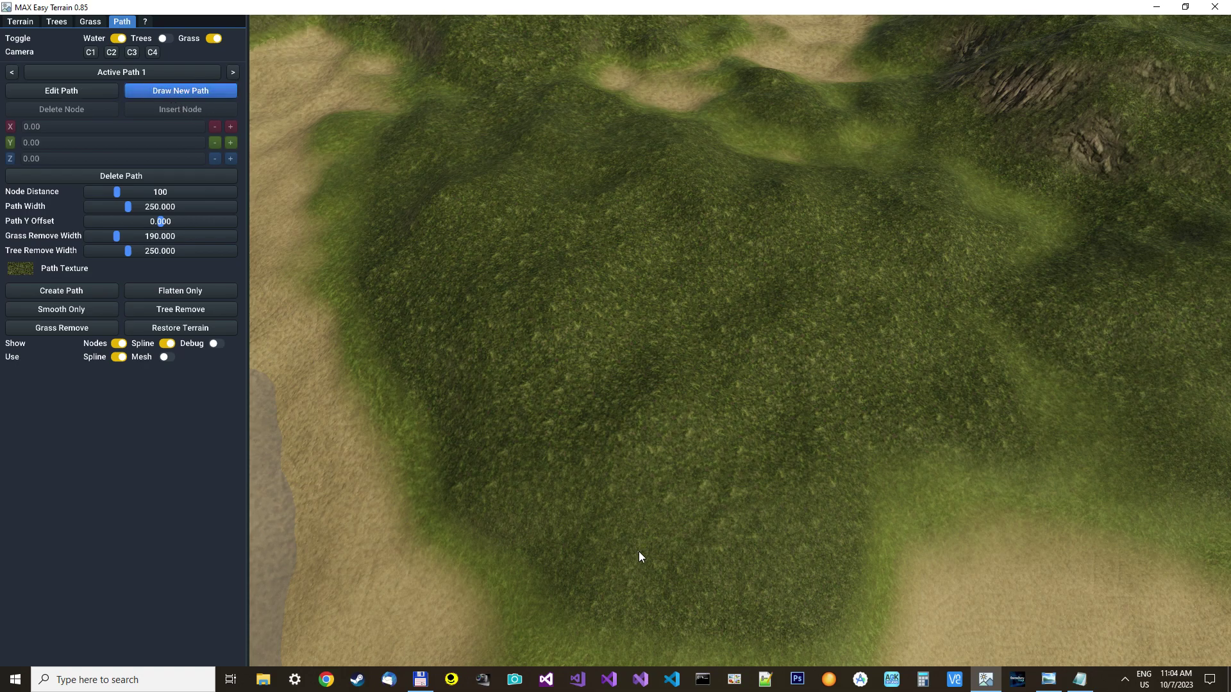
mouse_move(647, 551)
mouse_down()
mouse_move(695, 569)
mouse_move(742, 562)
mouse_move(744, 482)
mouse_move(845, 445)
mouse_move(819, 408)
mouse_move(816, 378)
mouse_move(842, 347)
mouse_move(815, 311)
mouse_move(753, 337)
mouse_move(696, 316)
mouse_move(647, 318)
mouse_move(646, 347)
mouse_move(625, 372)
mouse_move(521, 364)
mouse_move(530, 401)
mouse_move(571, 423)
mouse_move(554, 465)
mouse_move(638, 544)
mouse_up()
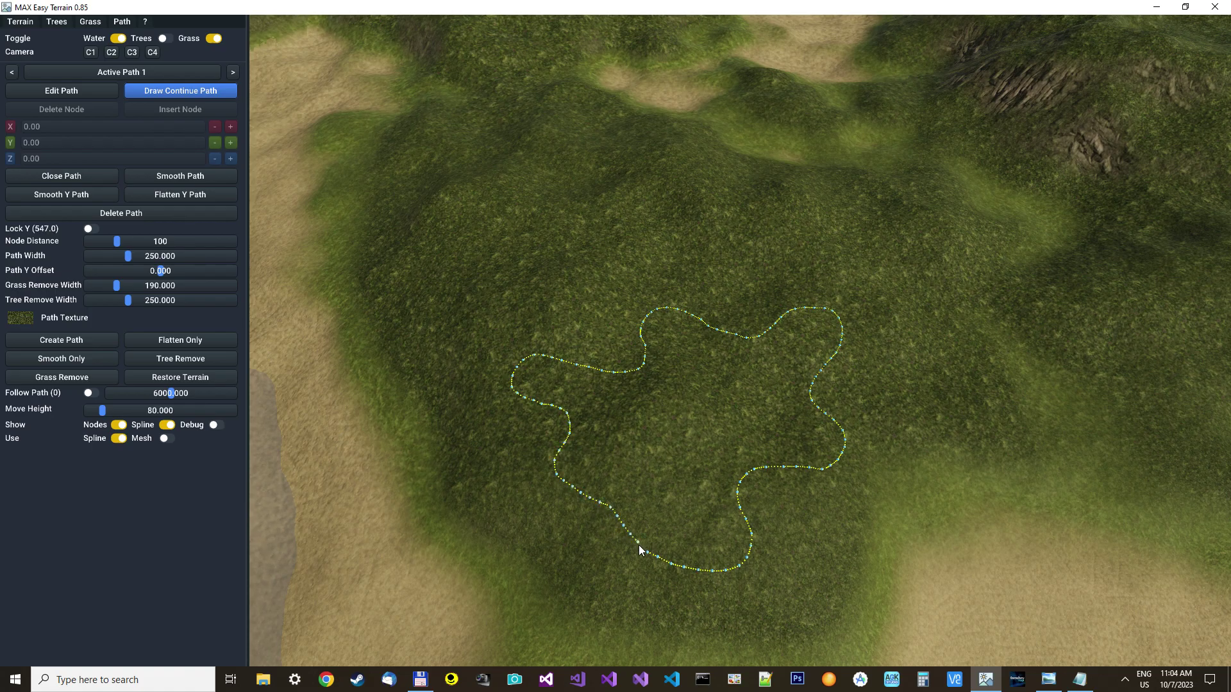
click(189, 175)
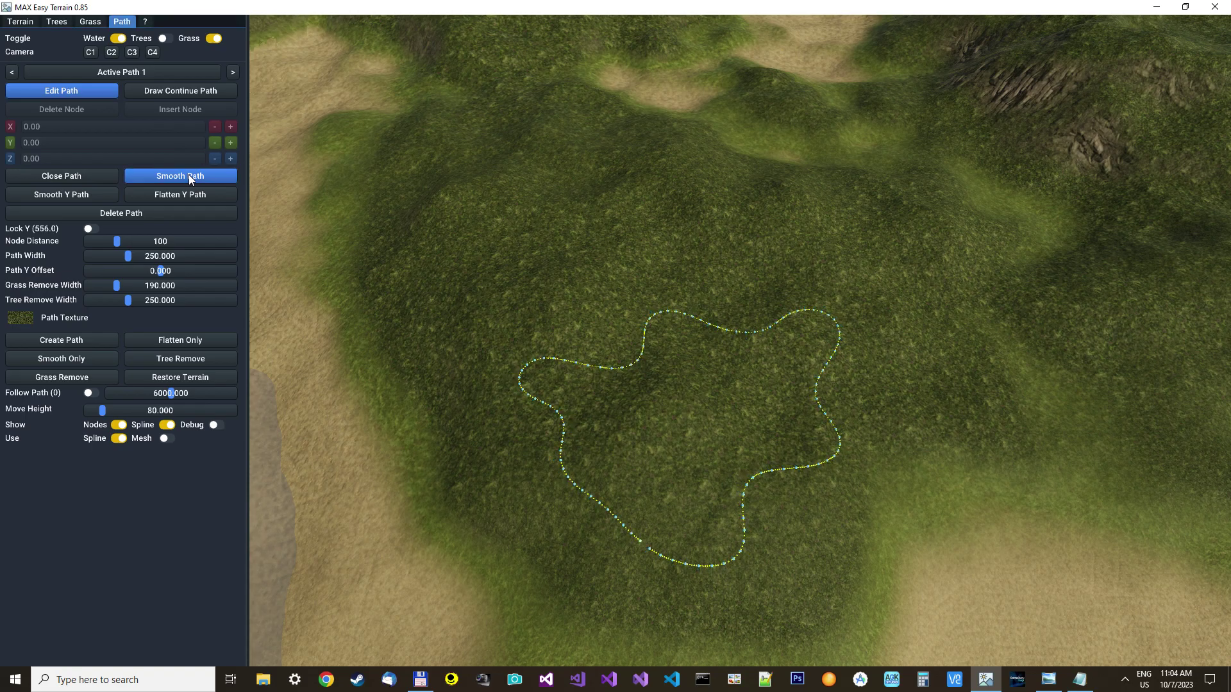
click(188, 174)
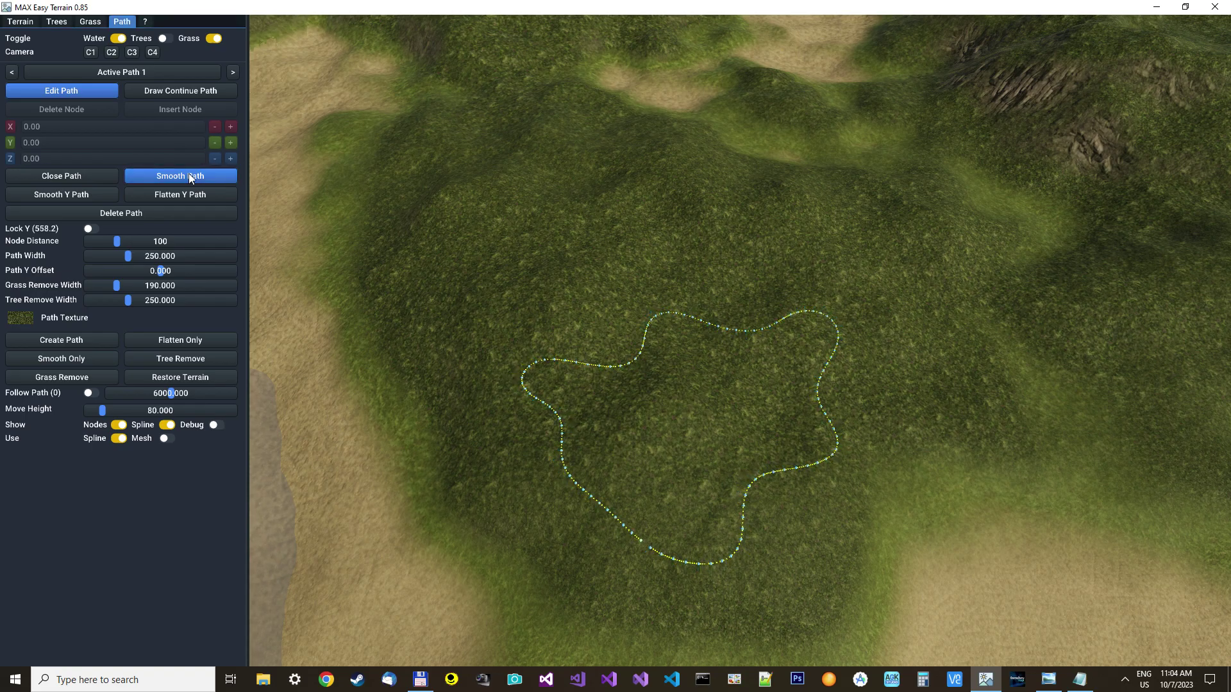
Close the winding path on the hill into a complete loop.
click(80, 174)
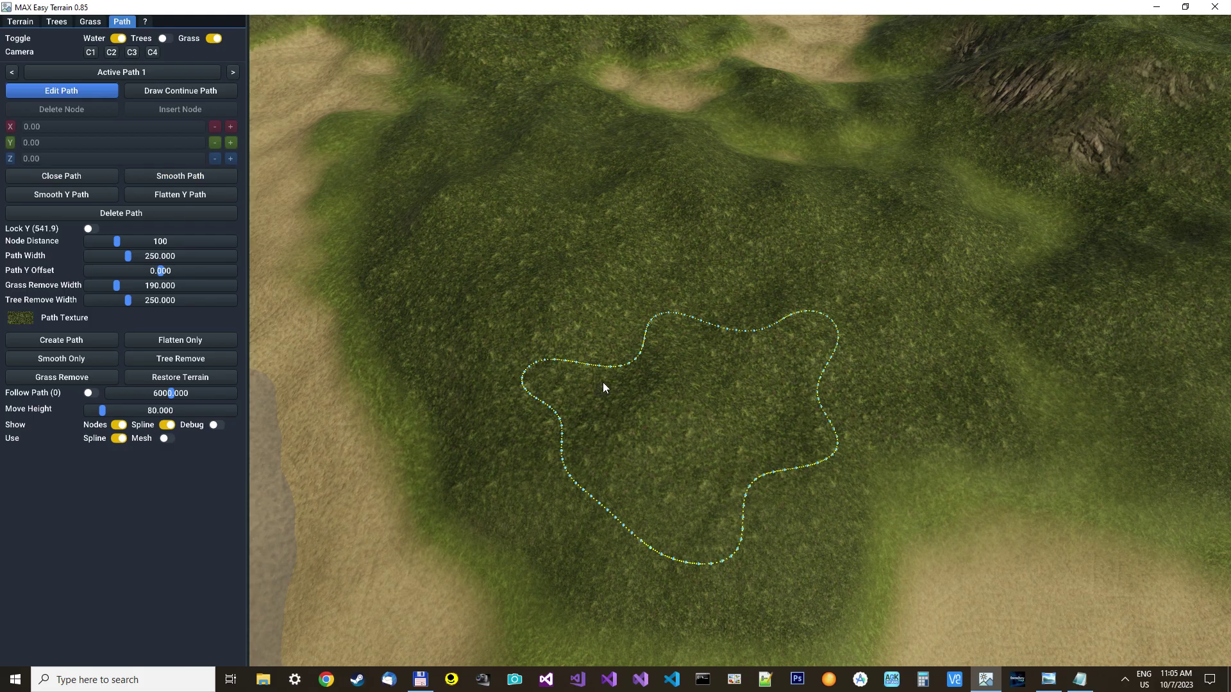
right_drag(661, 382, 750, 366)
key(w)
key(w)
key(s)
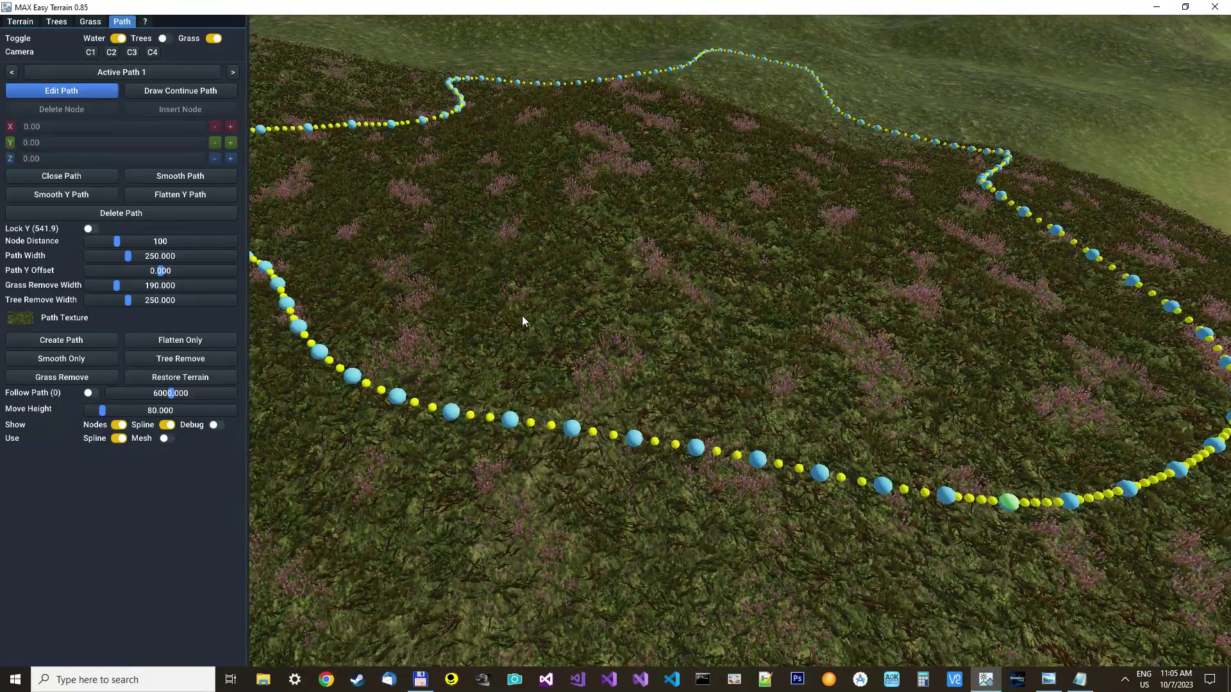
Set the path texture to Rocky Mountain Ground and create the path on the terrain.
click(20, 318)
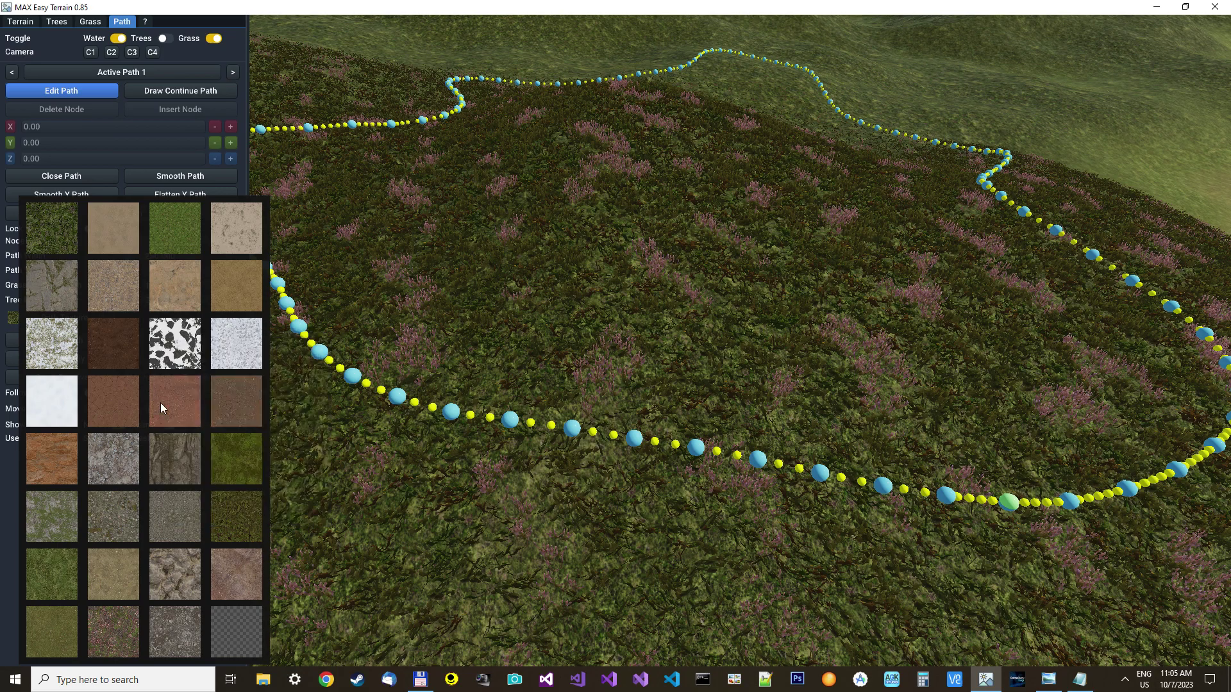
click(172, 506)
click(47, 339)
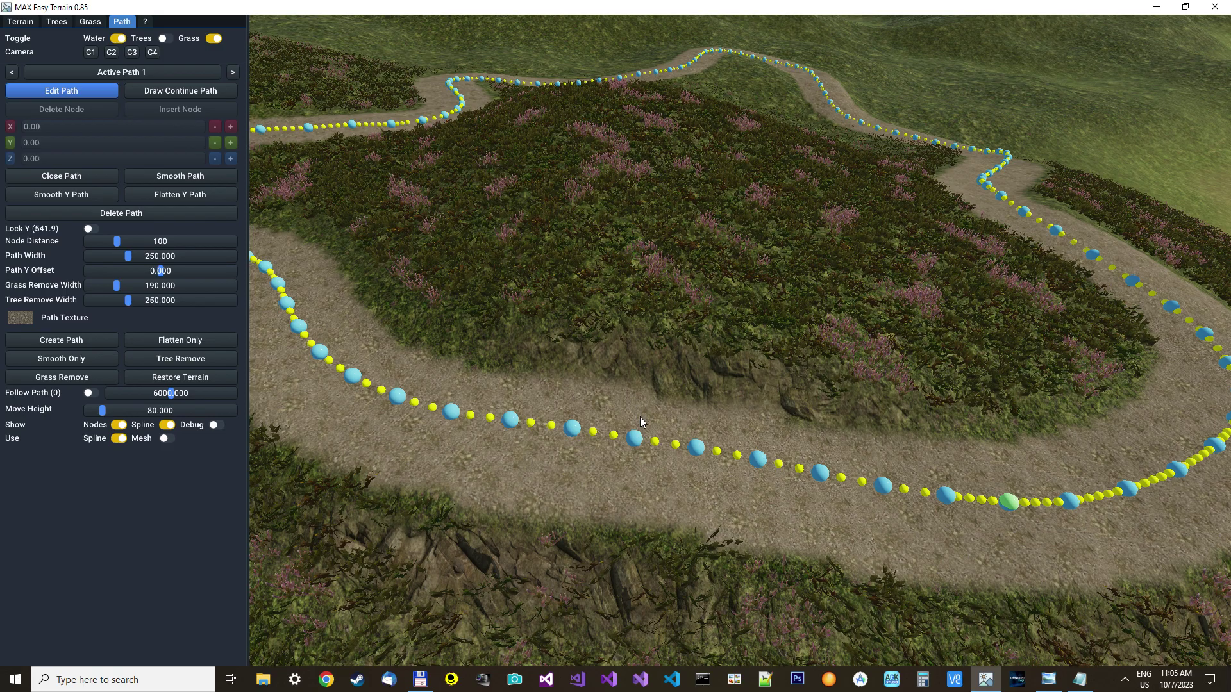
Nudge a node on the near stretch of the loop to about X 10650, Z -34490 and enable a closed road mesh.
click(635, 439)
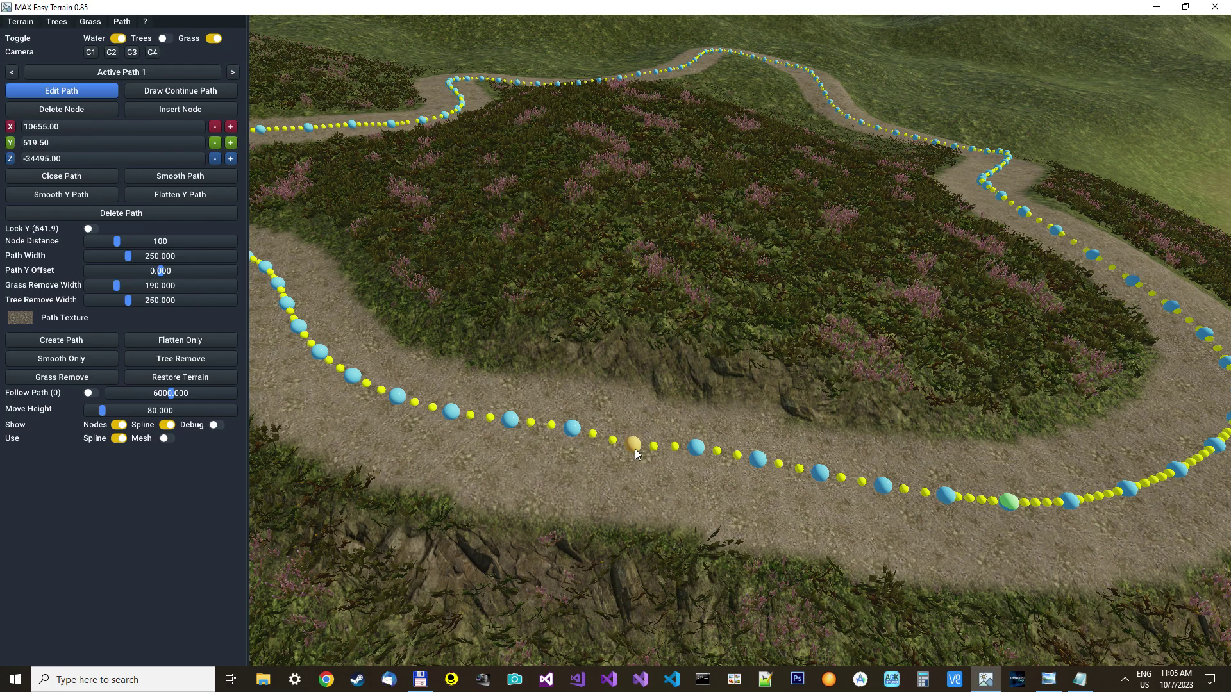
mouse_move(635, 452)
mouse_down()
mouse_move(642, 568)
mouse_move(639, 411)
mouse_move(672, 315)
mouse_move(620, 381)
mouse_move(710, 519)
mouse_move(667, 555)
mouse_move(498, 520)
mouse_move(614, 506)
mouse_move(636, 443)
mouse_up()
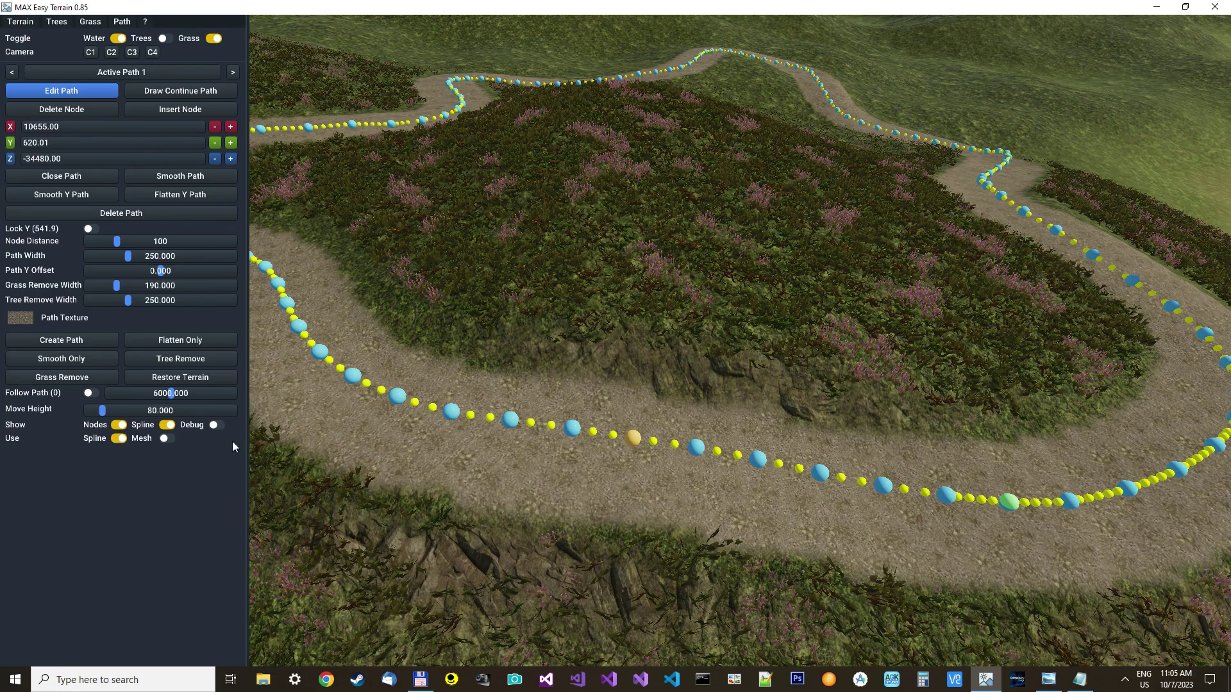
click(167, 438)
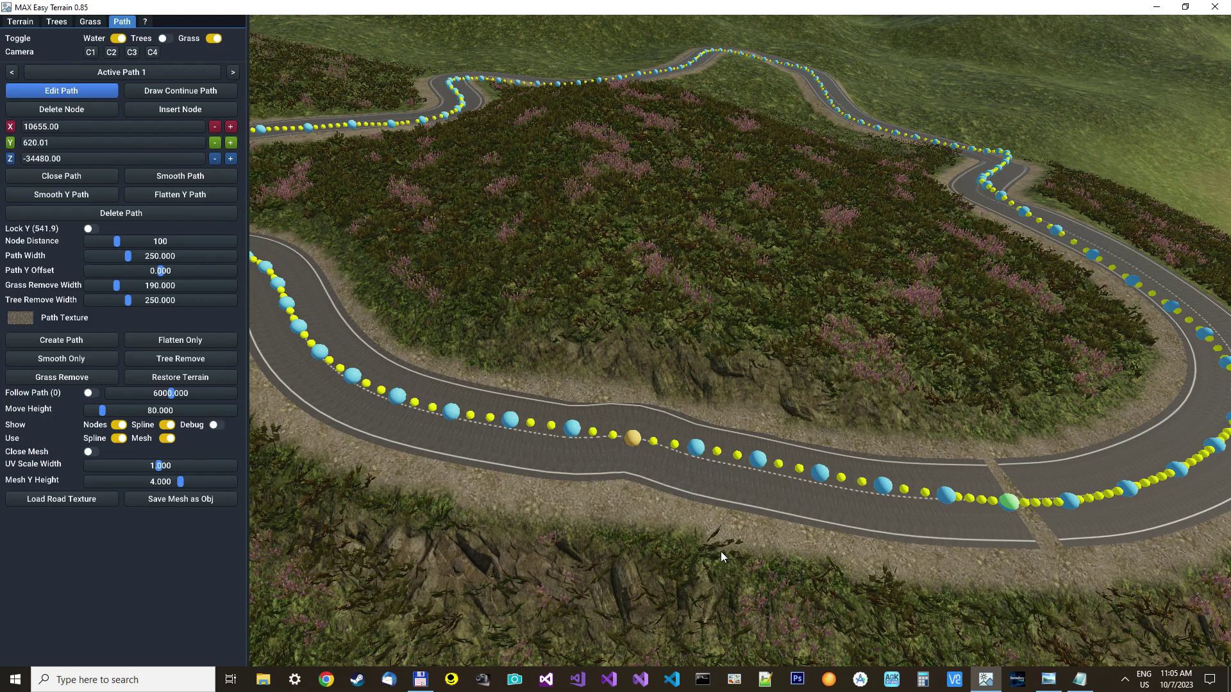
drag(636, 440, 633, 444)
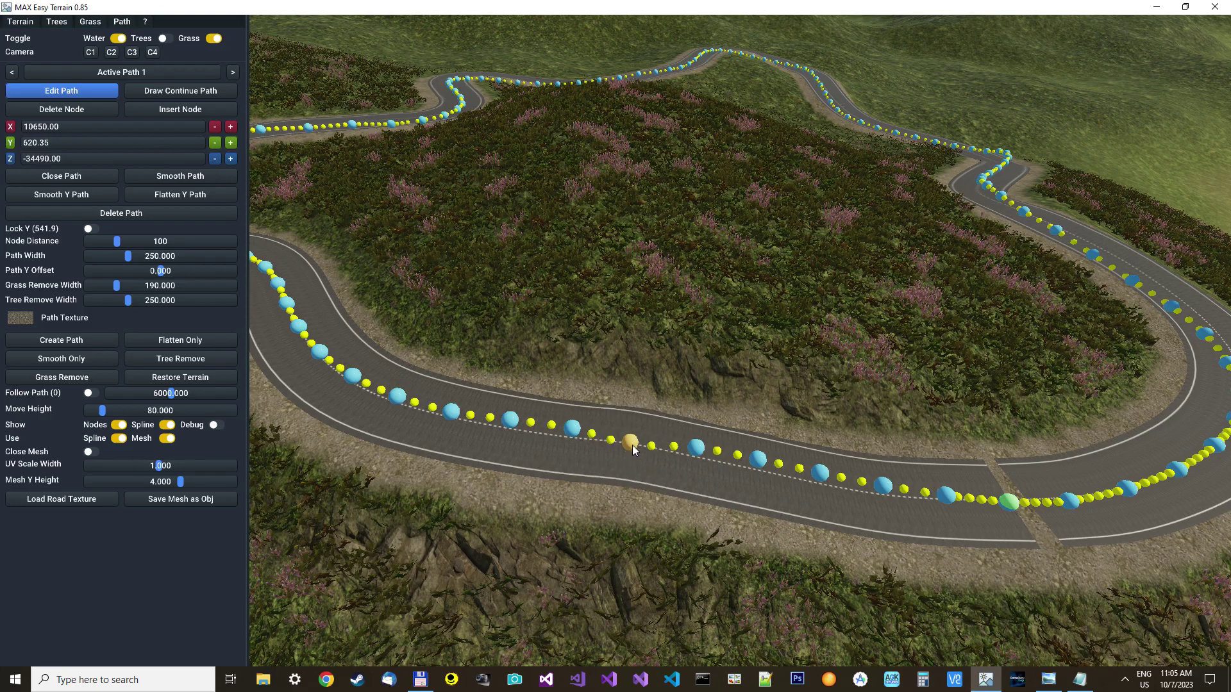
right_drag(709, 476, 753, 436)
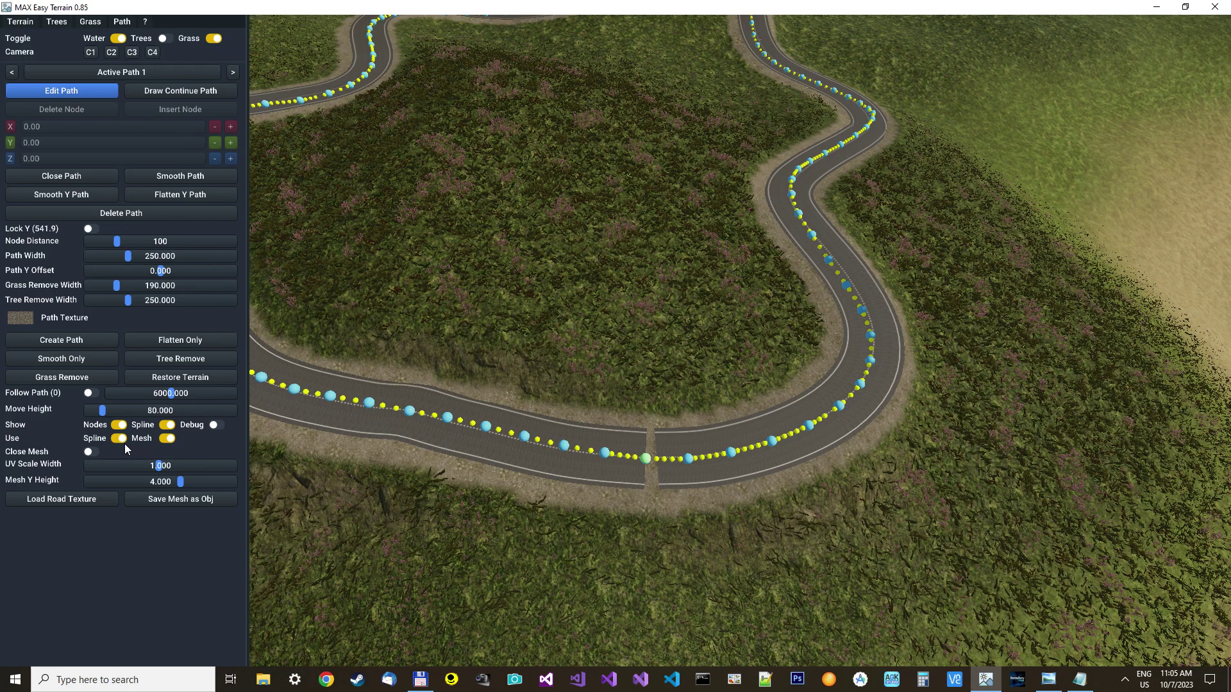
click(91, 451)
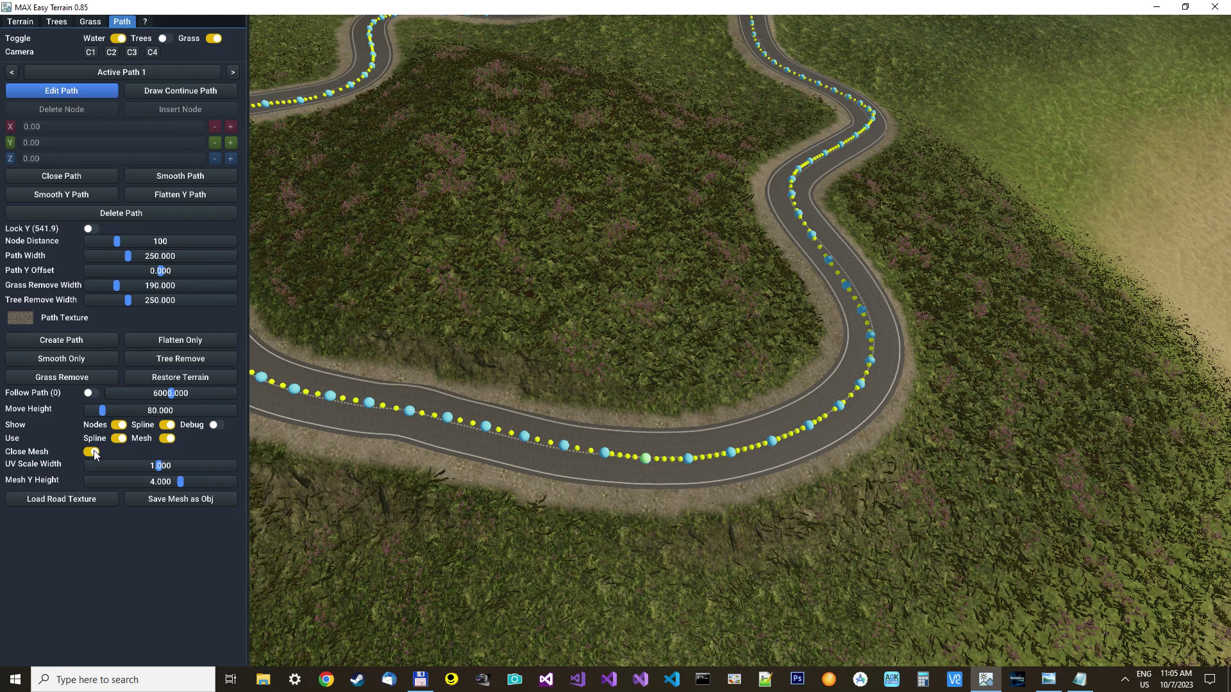
Smooth the path's height profile and re-create the path on the terrain.
mouse_move(700, 500)
right_down()
mouse_move(689, 379)
mouse_move(770, 488)
mouse_move(808, 478)
mouse_move(699, 481)
mouse_move(770, 488)
mouse_move(692, 443)
mouse_move(673, 545)
mouse_move(705, 507)
right_up()
key(w)
key(s)
key(w)
key(s)
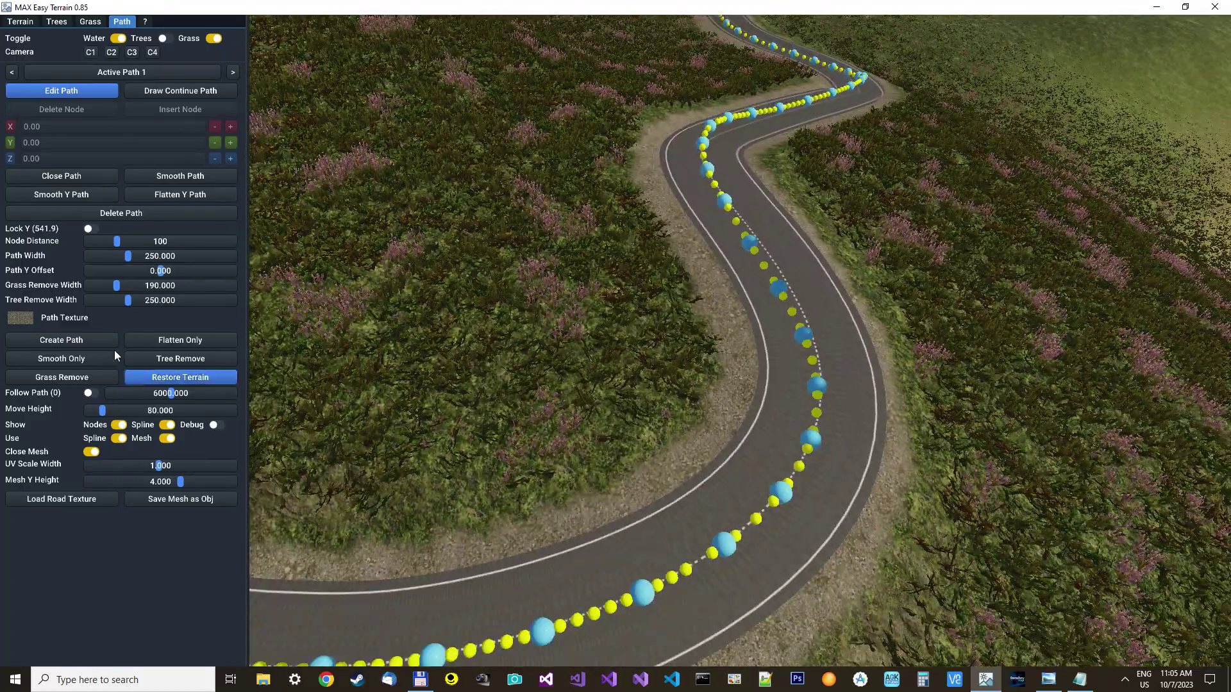
click(67, 192)
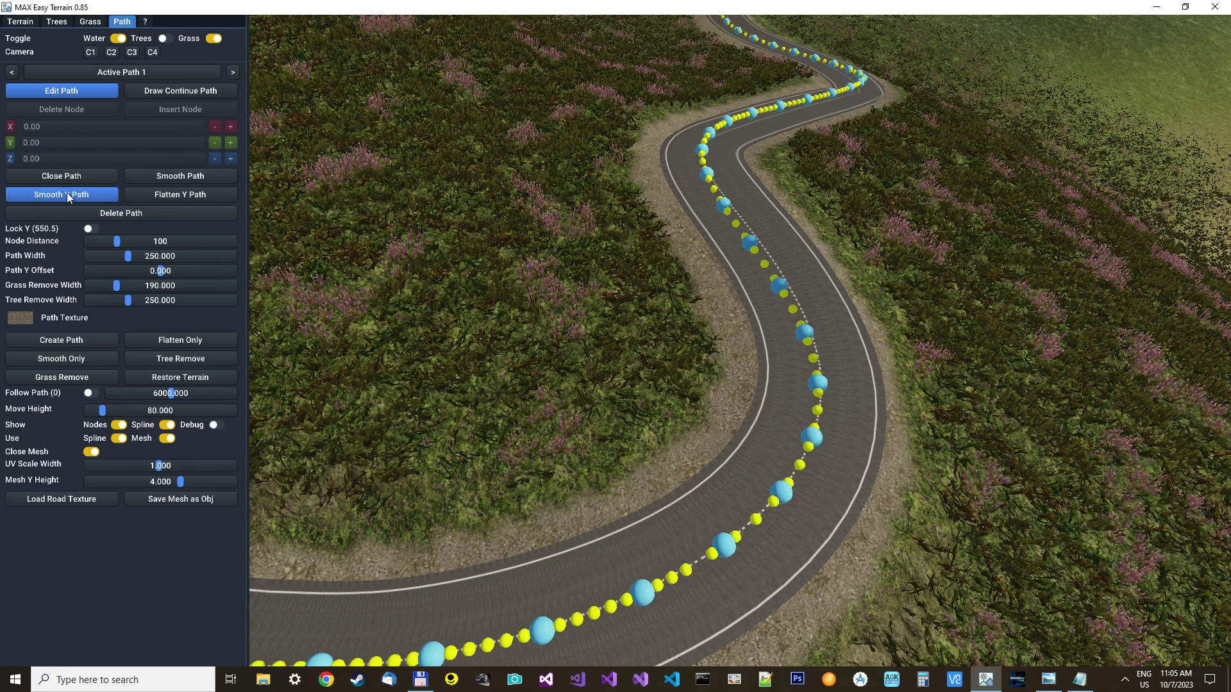
click(59, 338)
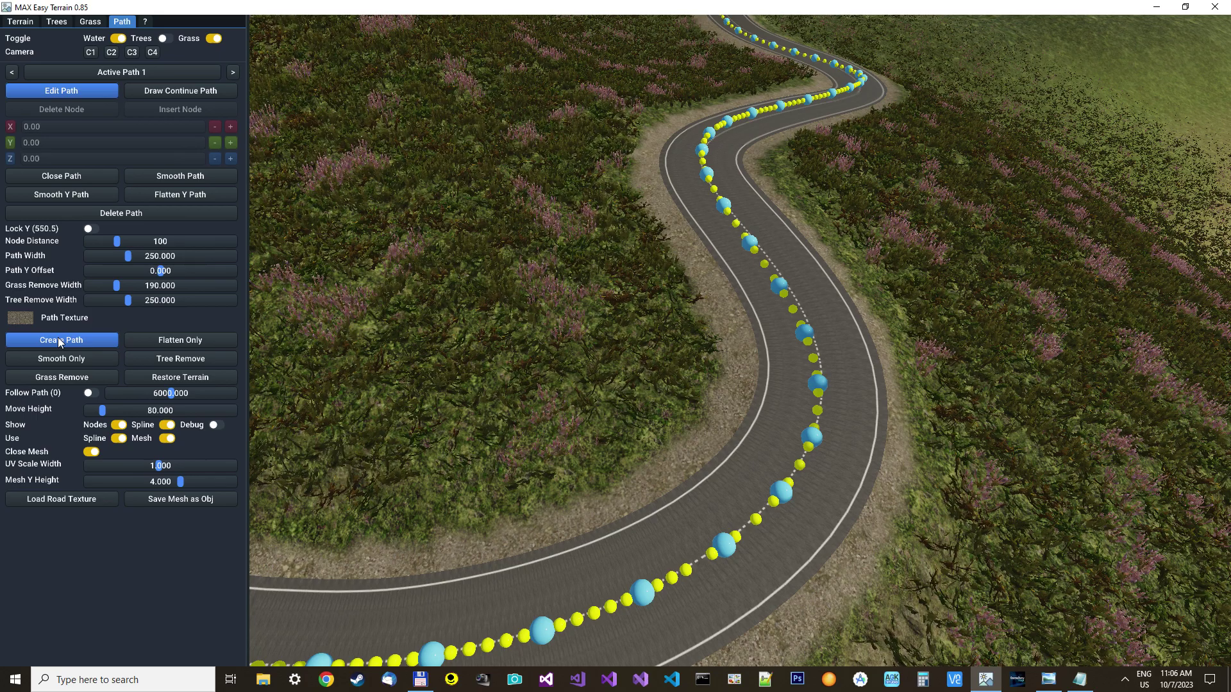
Show the trees and preview a camera ride along the road with the Follow Path speed at 12000, then stop it.
click(163, 39)
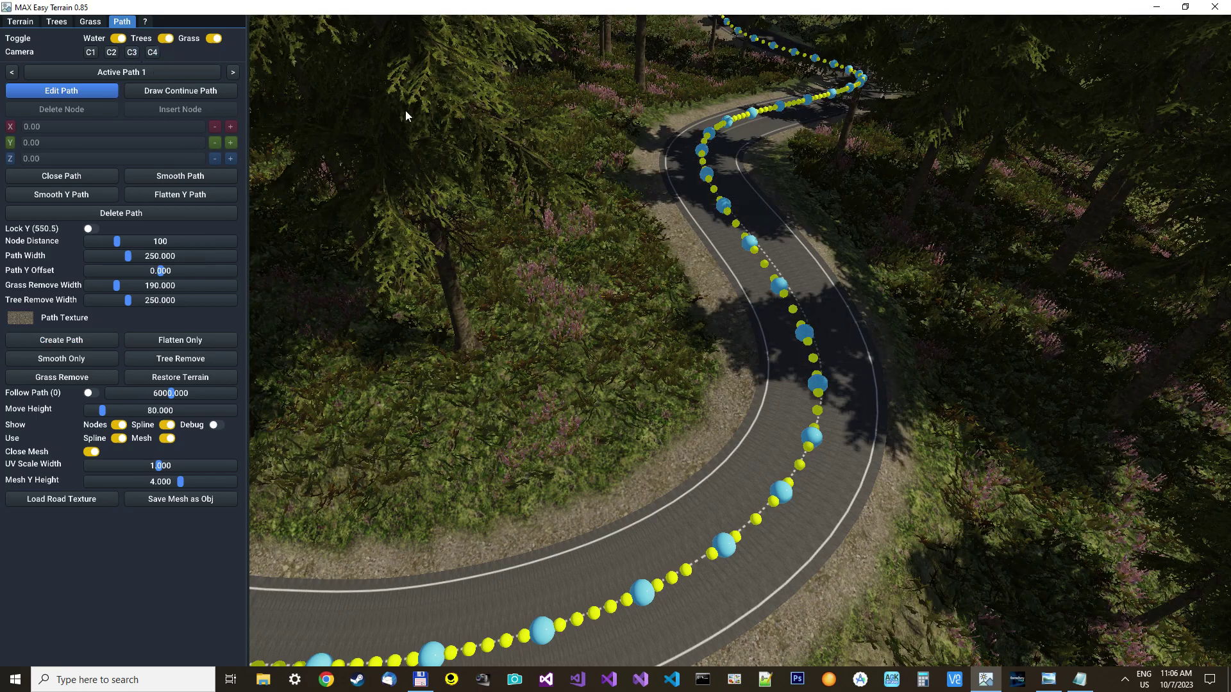
click(92, 394)
drag(172, 391, 340, 378)
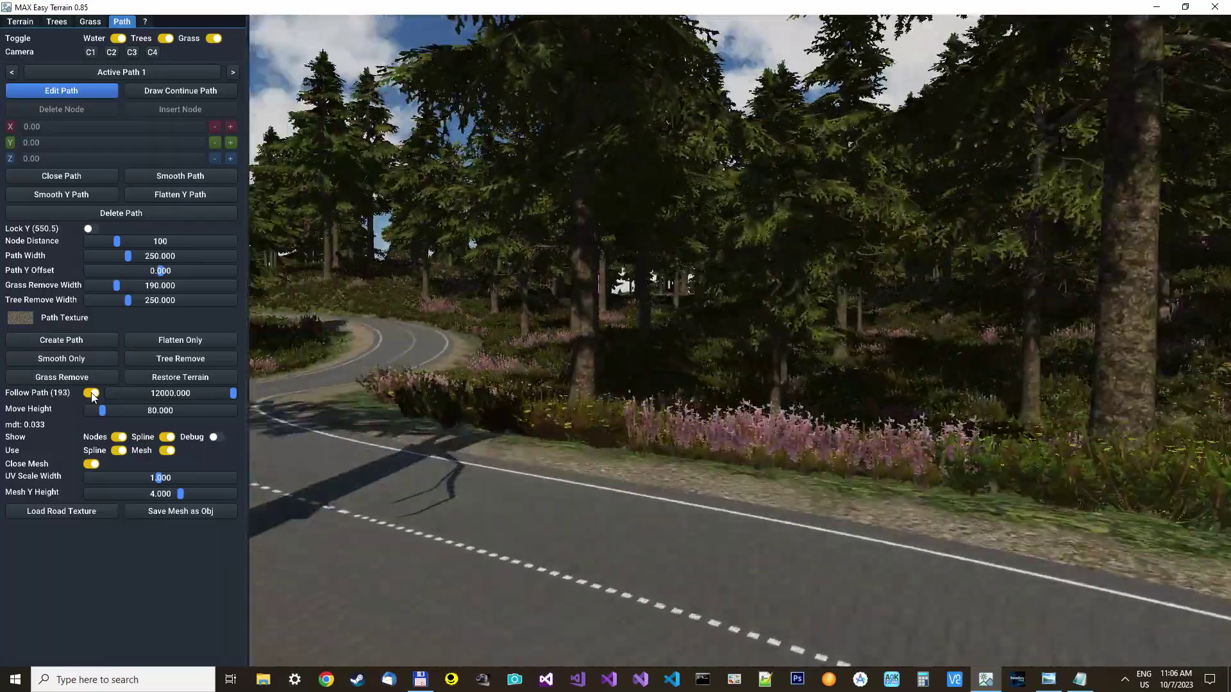
click(92, 393)
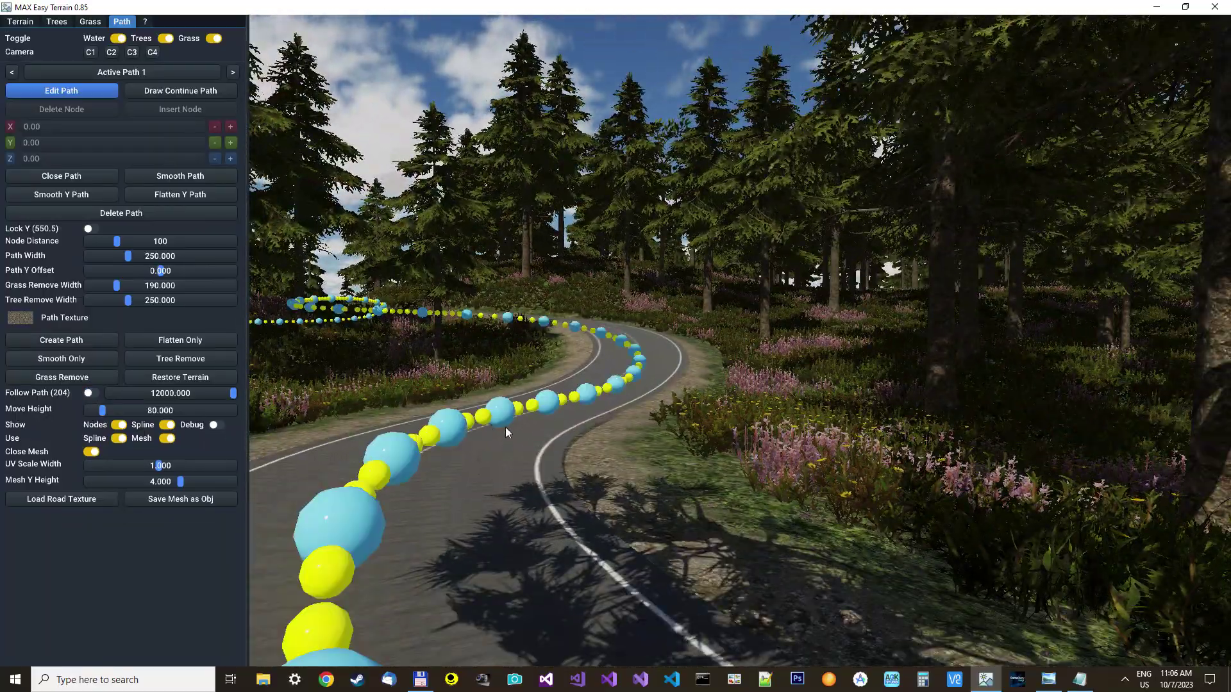
Set the road's Mesh Y Height to 2.
right_drag(521, 429, 775, 462)
key(w)
key(w)
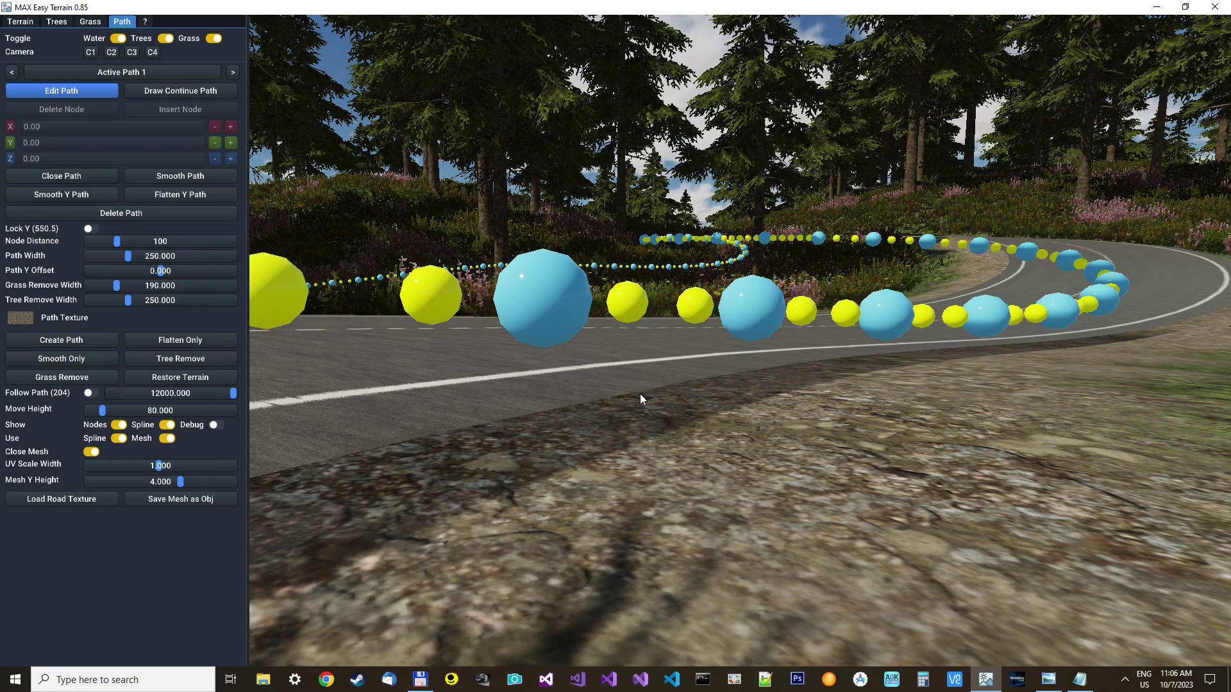
right_drag(641, 395, 622, 415)
key(w)
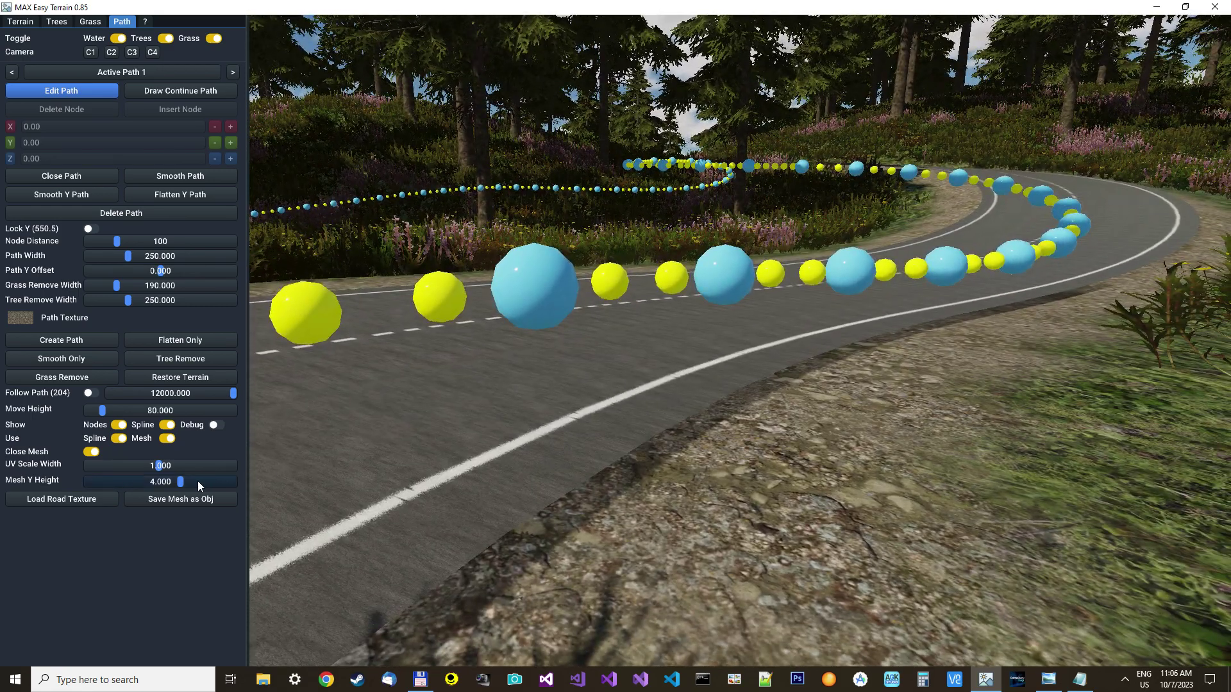
double_click(159, 481)
text(2)
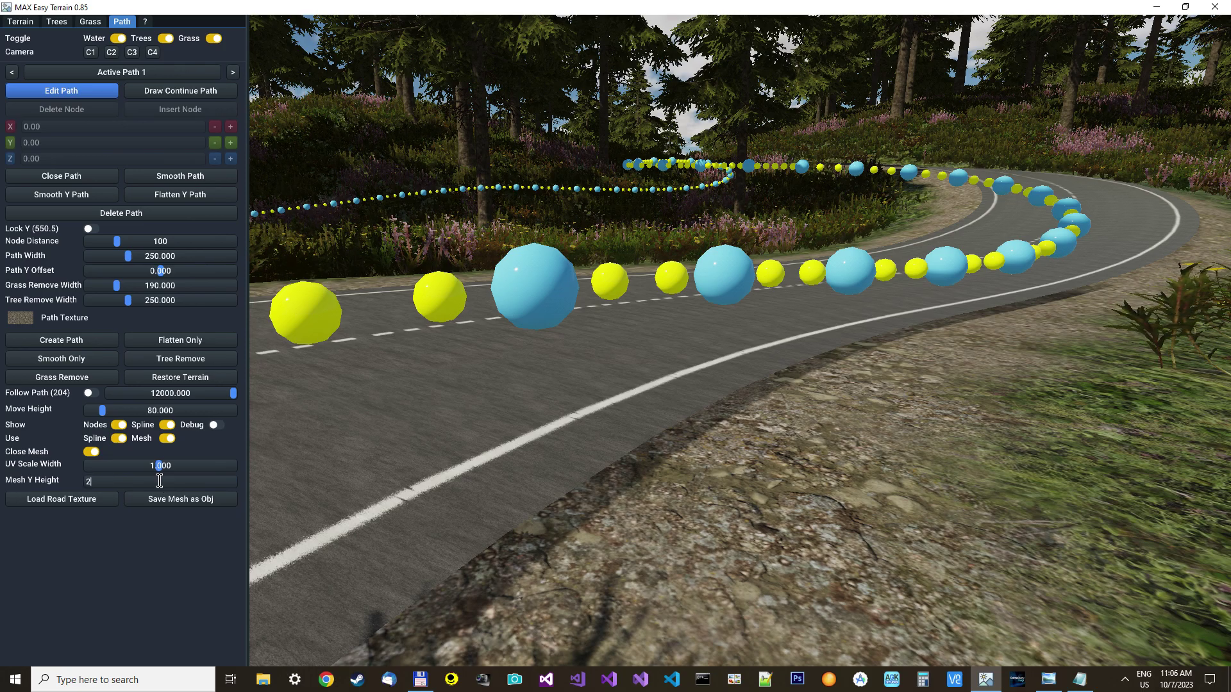
key(Return)
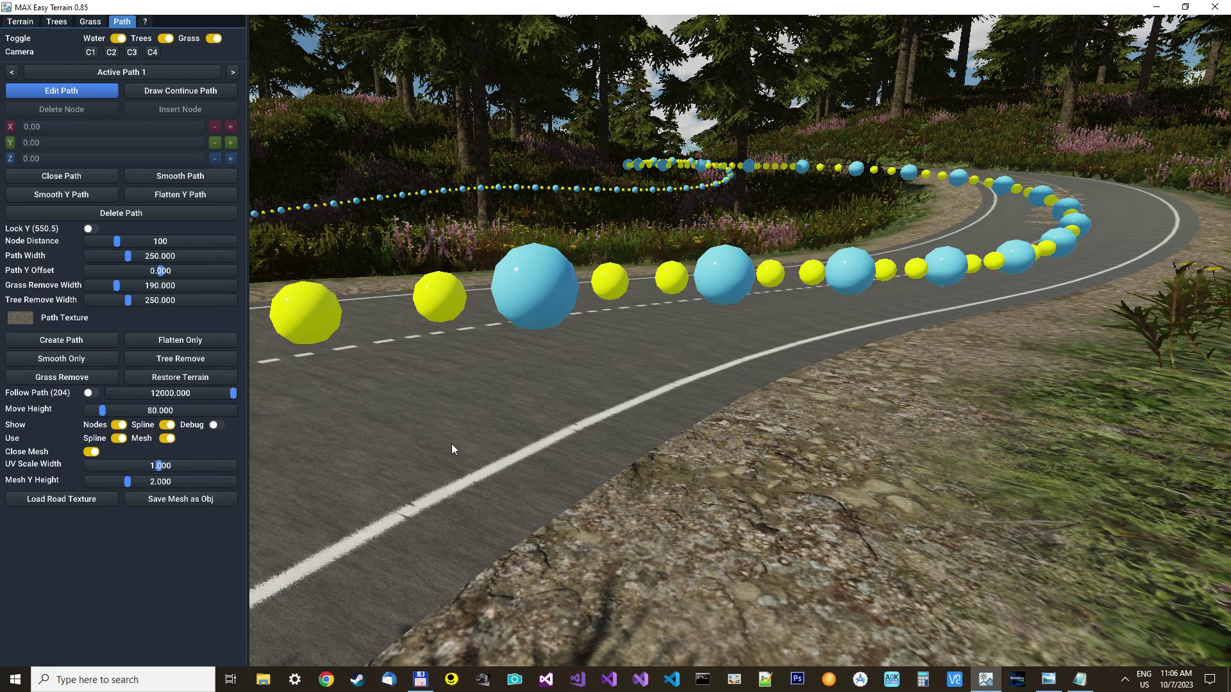
Smooth the path's heights again and re-create the path where the ground pokes through the road surface.
right_drag(544, 436, 570, 435)
key(w)
key(s)
key(s)
key(w)
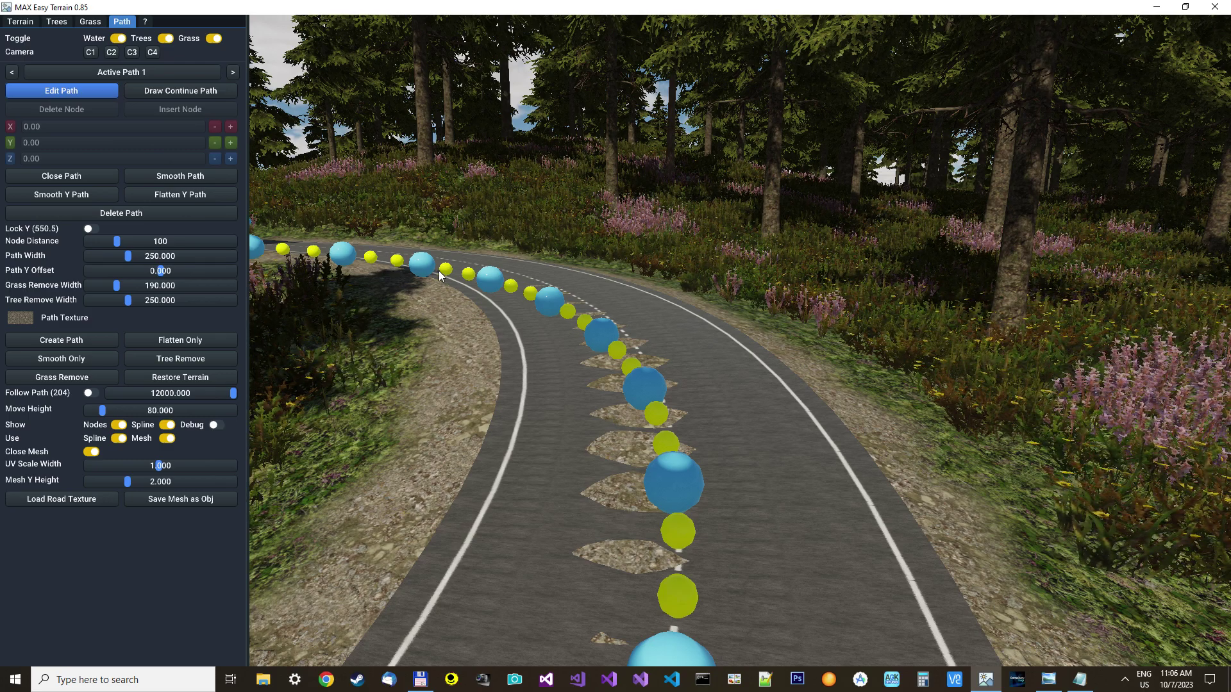
click(72, 192)
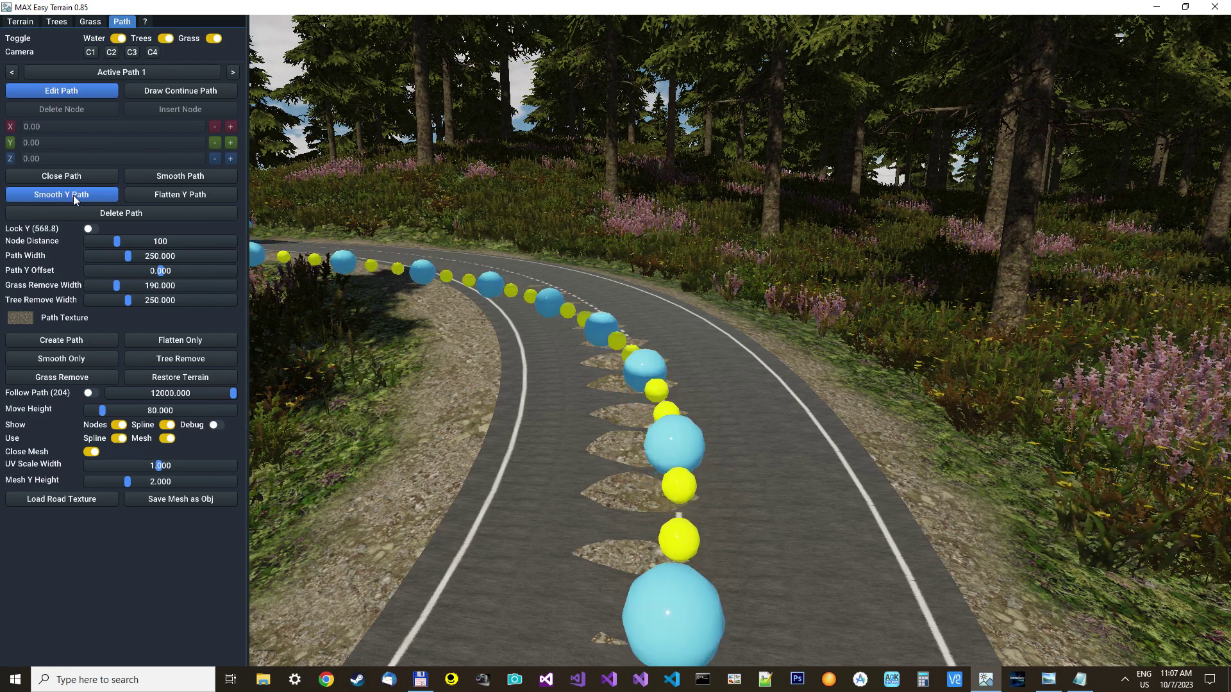
click(61, 342)
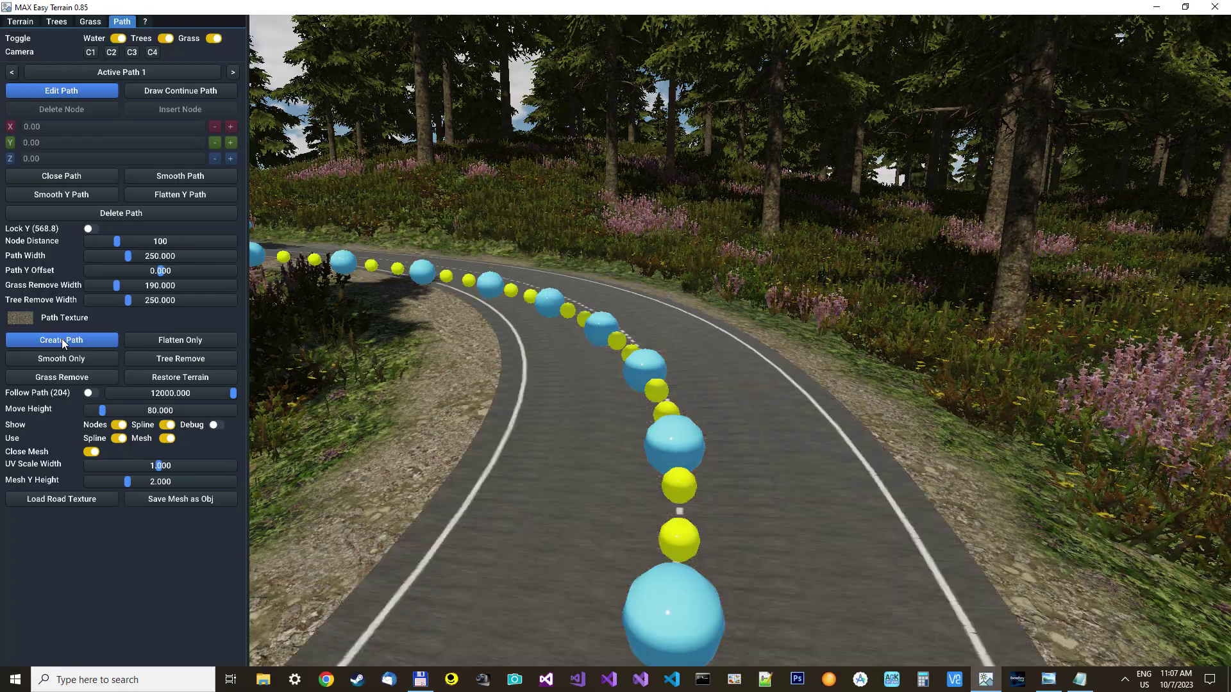
Hide the spline points and move the out-of-line node on the bent stretch of road to X 10655, Z -34505.
key(w)
right_drag(632, 454, 420, 574)
key(w)
key(w)
click(167, 424)
click(118, 424)
key(w)
key(d)
key(d)
click(167, 425)
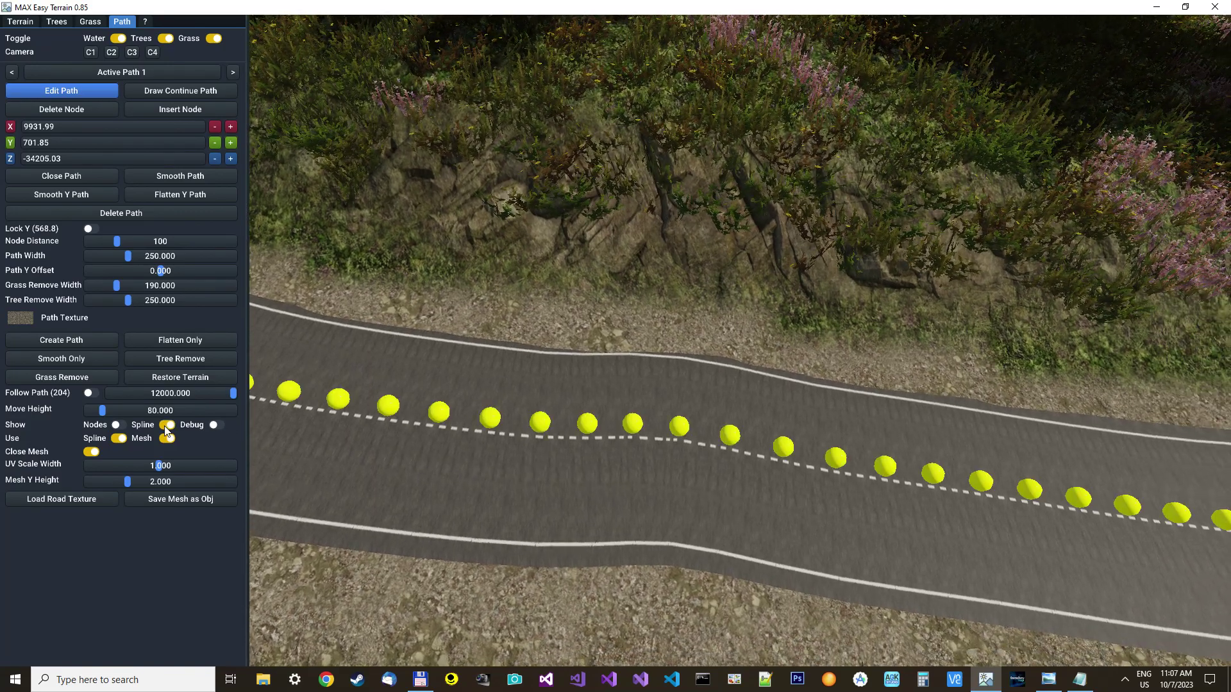
click(167, 426)
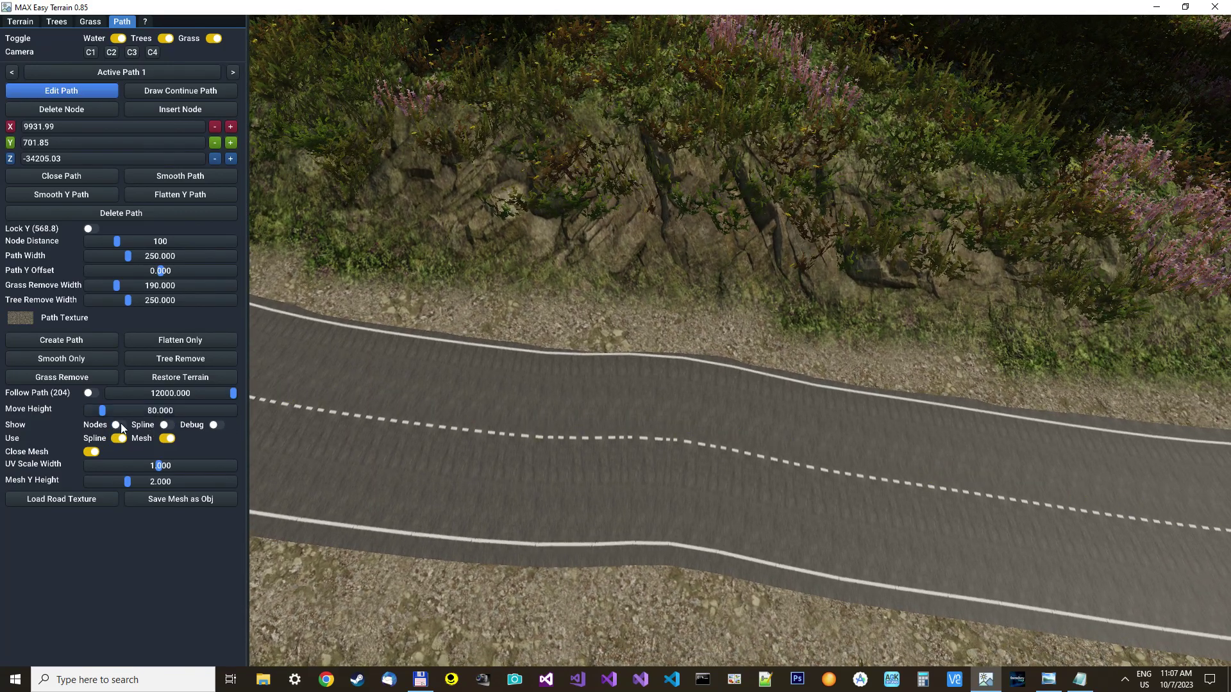
click(119, 425)
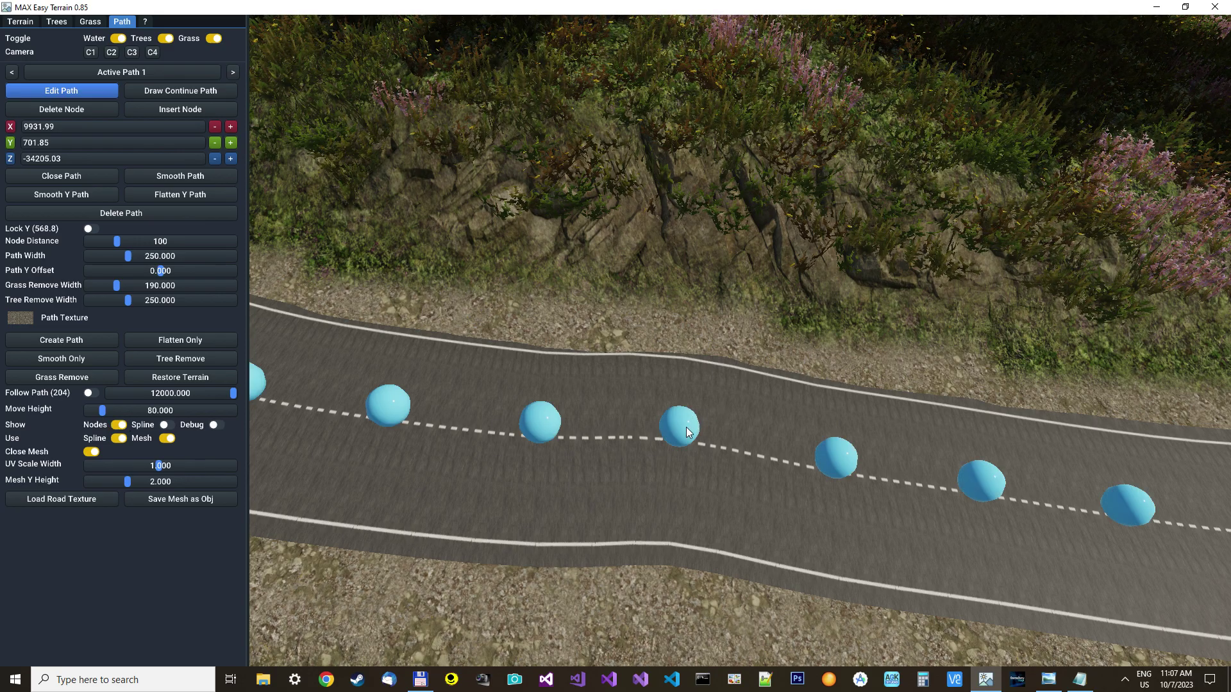
drag(686, 427, 689, 459)
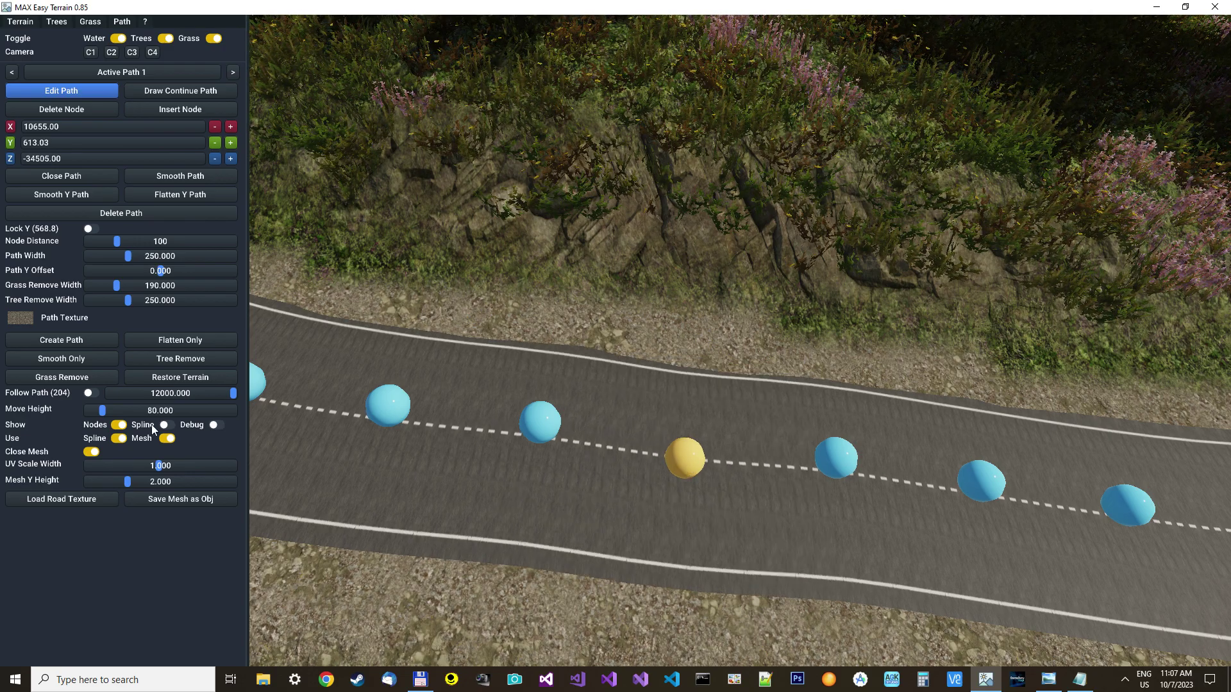
Show the debug wireframe of the road mesh.
key(w)
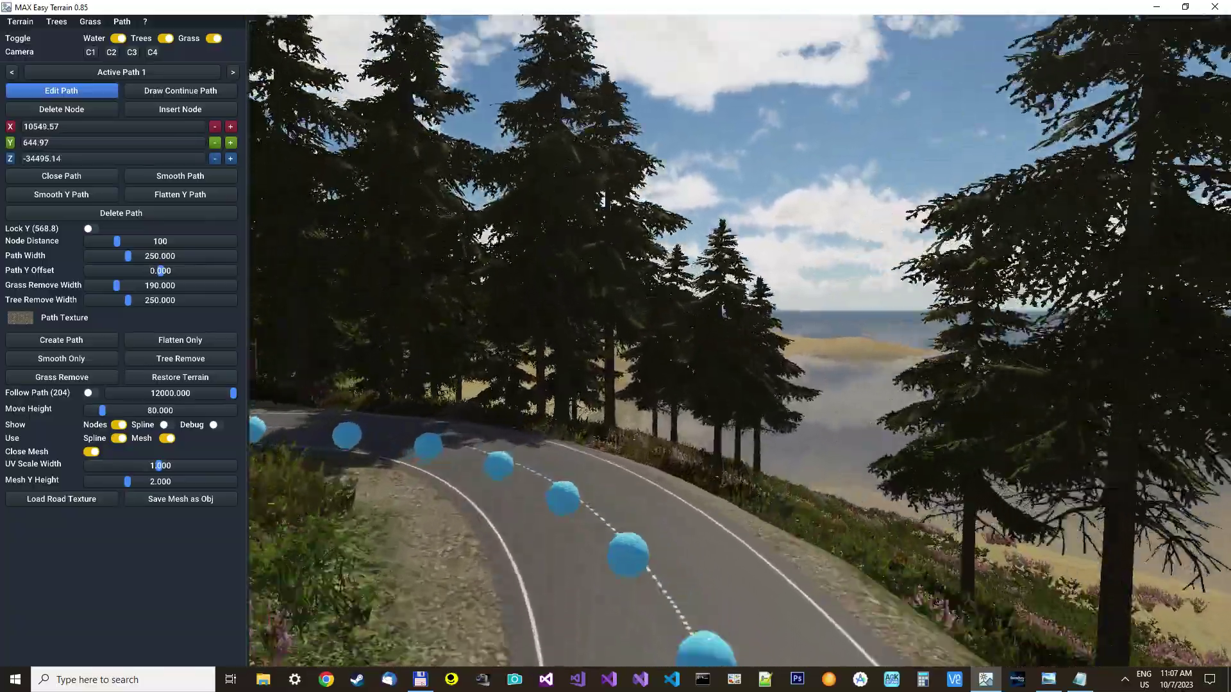
key(s)
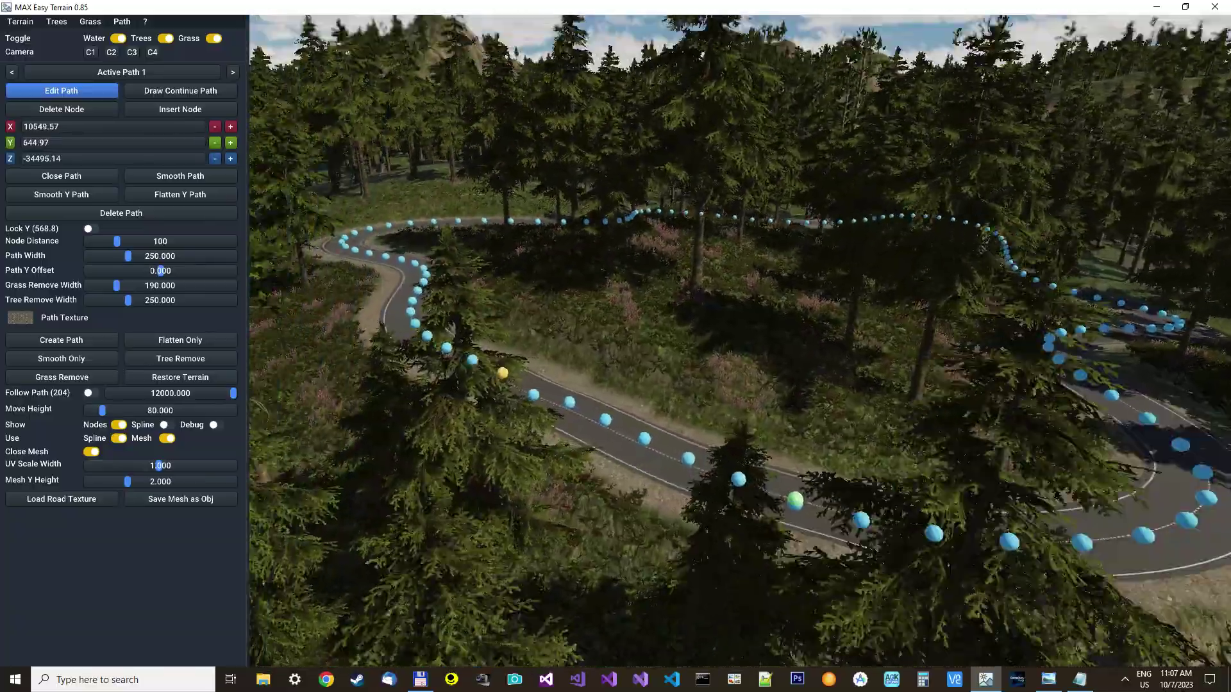
key(w)
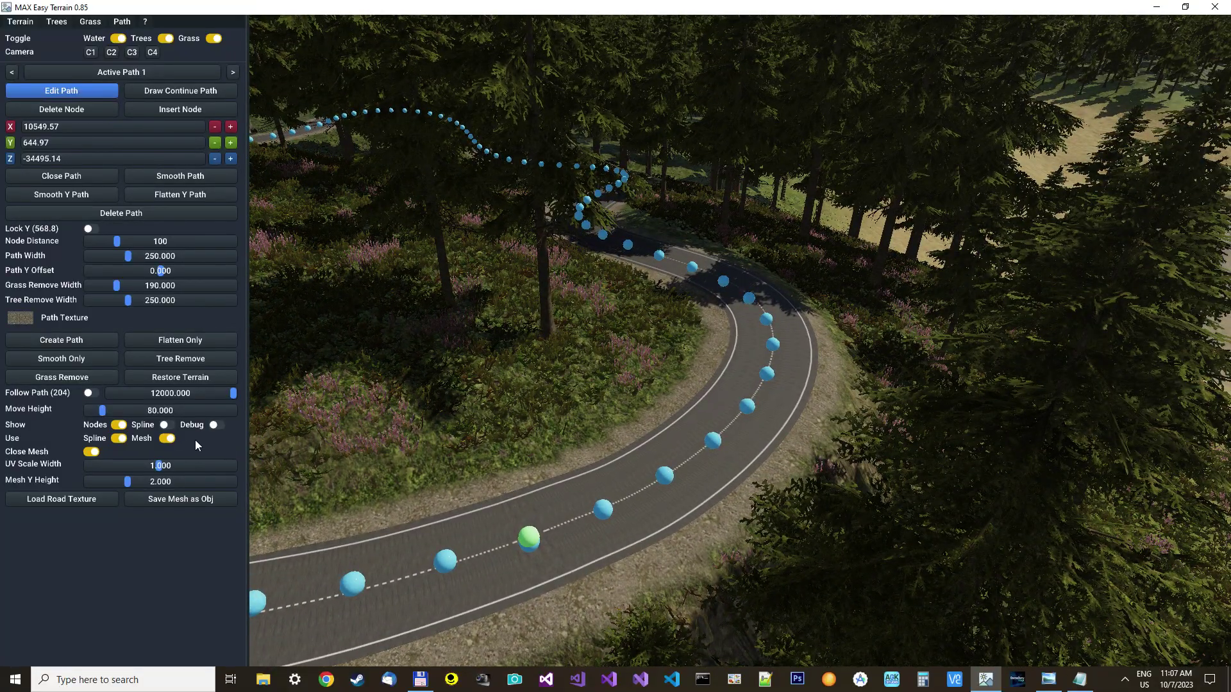
click(216, 427)
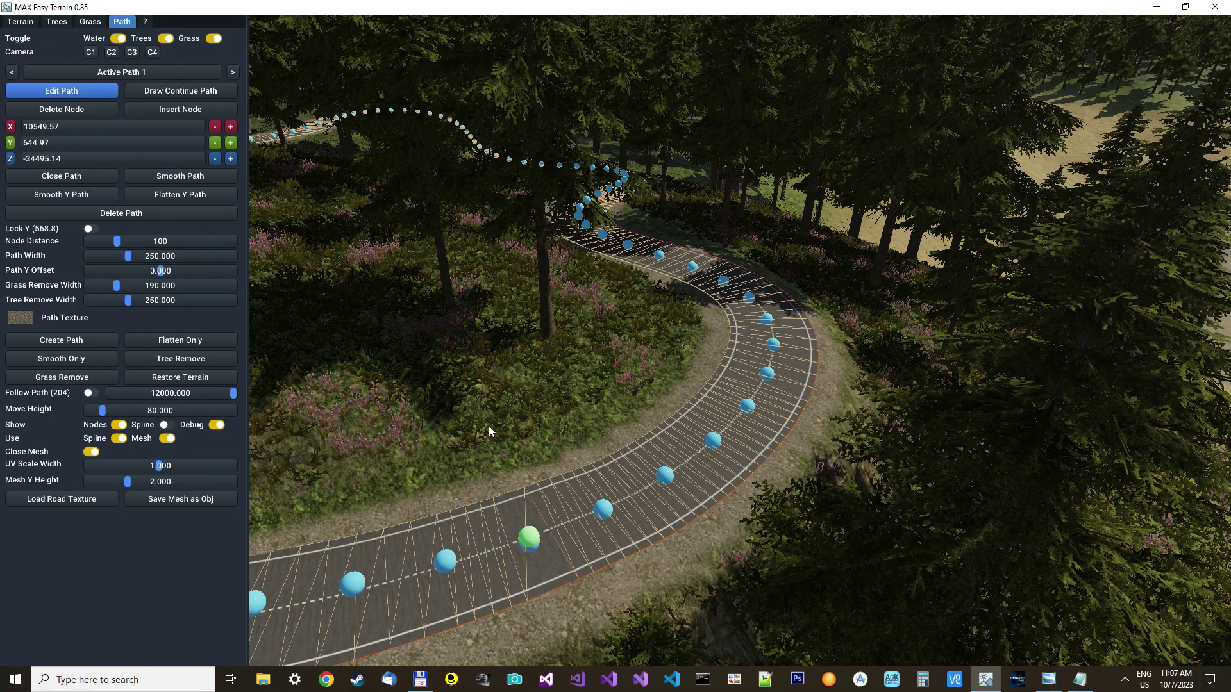
Hide the path nodes and turn off spline use so the road mesh follows only the nodes.
key(w)
right_drag(616, 399, 693, 488)
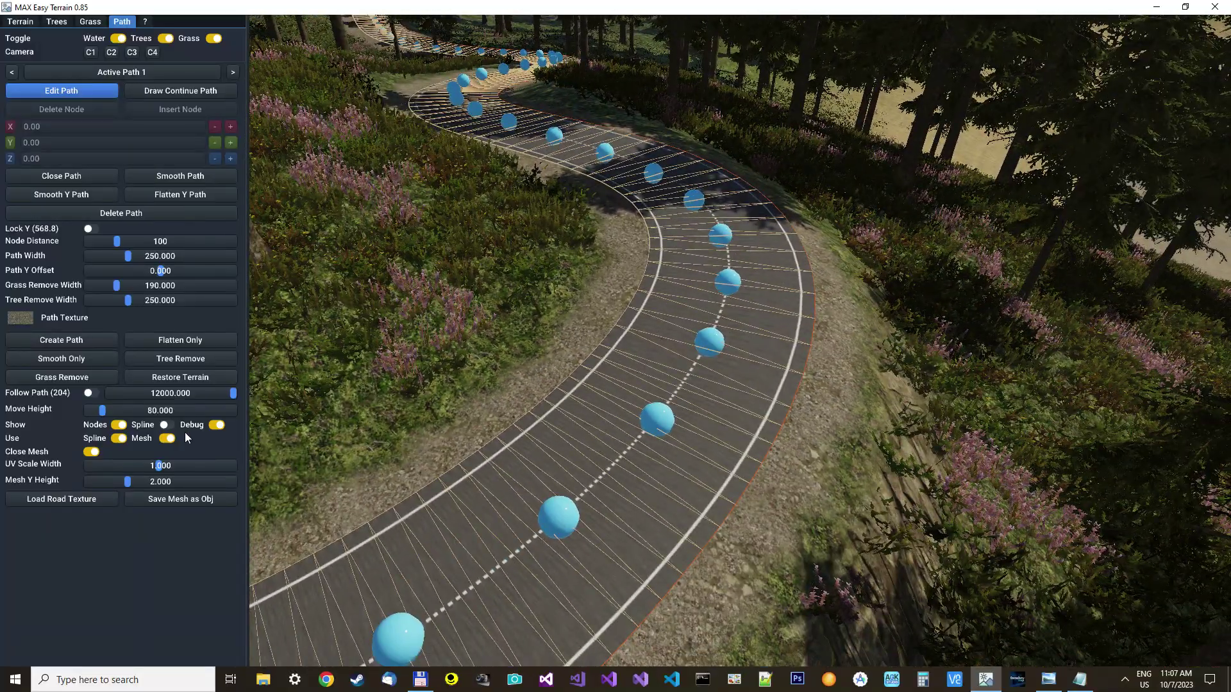
click(118, 425)
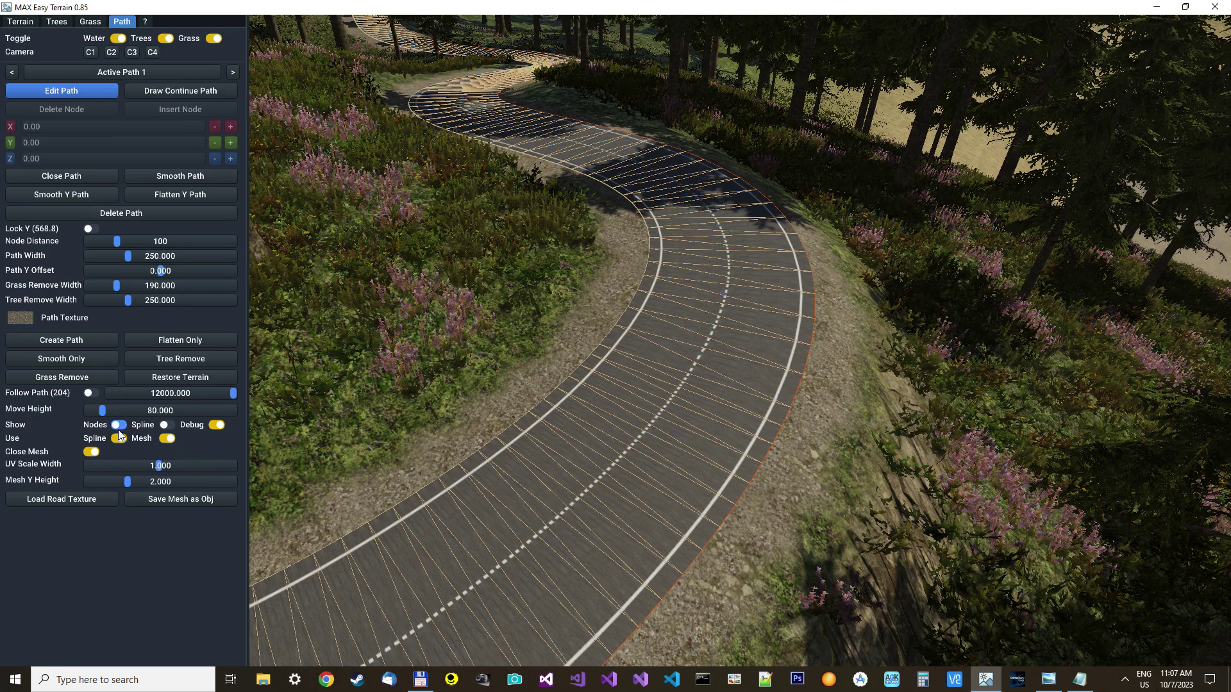
click(120, 439)
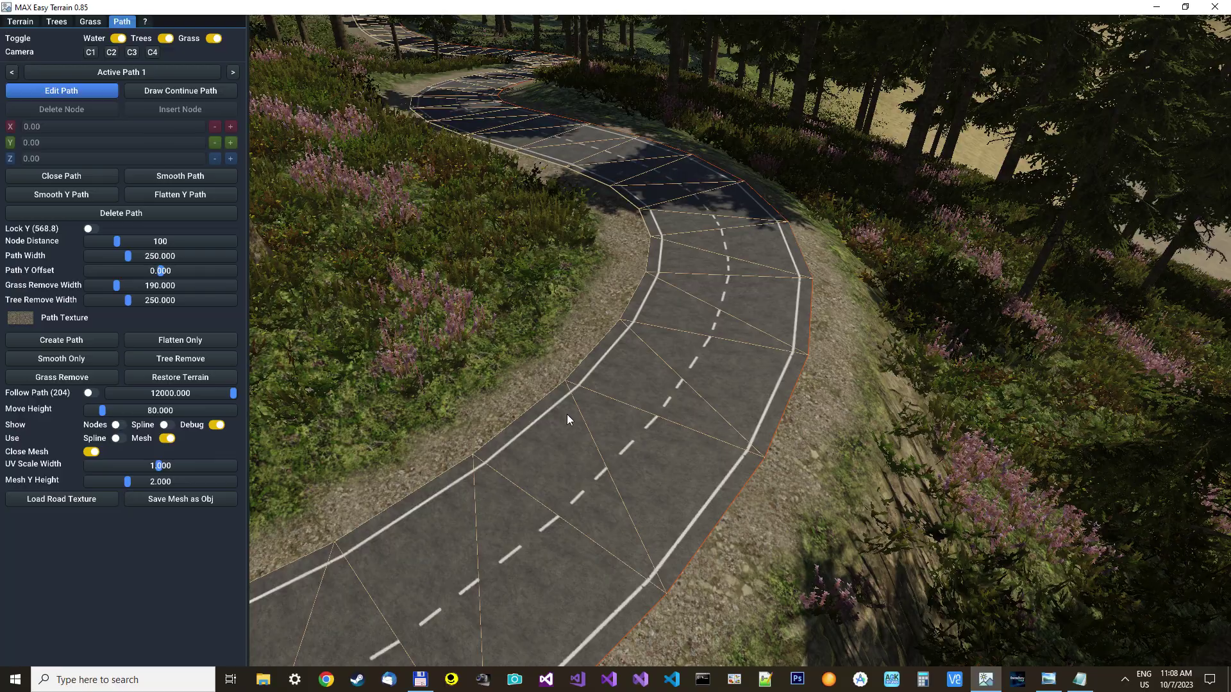
key(w)
mouse_move(532, 542)
right_down()
mouse_move(533, 359)
mouse_move(532, 542)
right_up()
key(s)
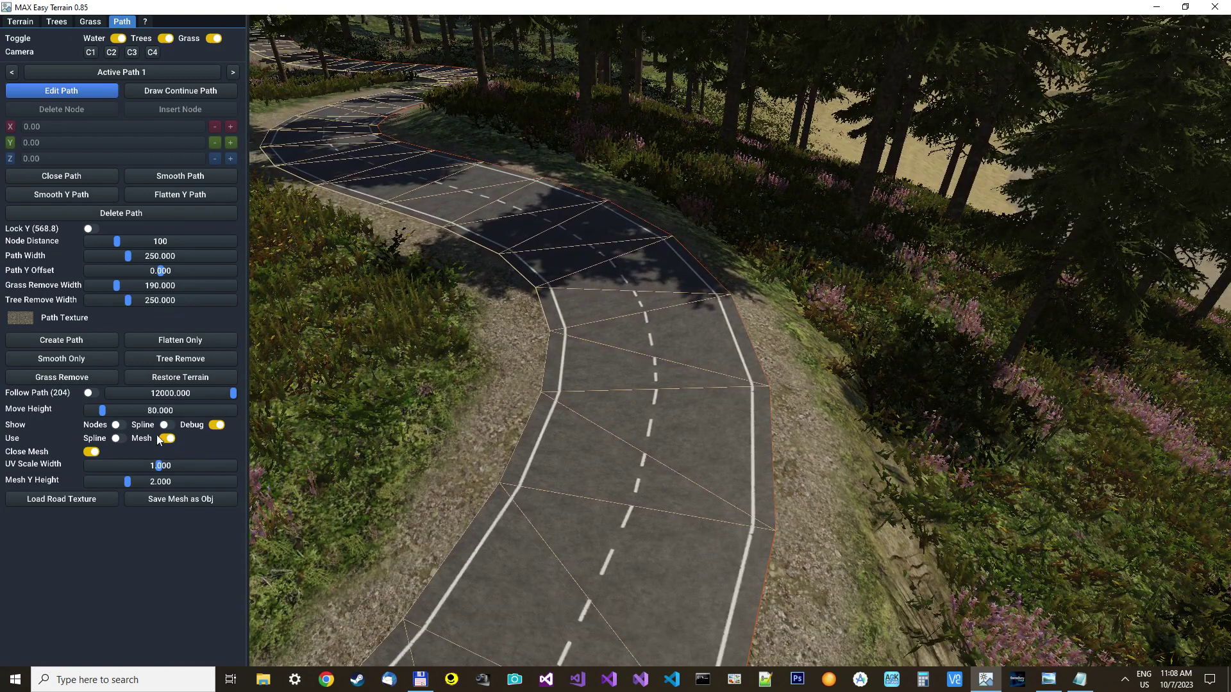
Turn spline use back on for the road mesh and hide its debug wireframe.
click(118, 440)
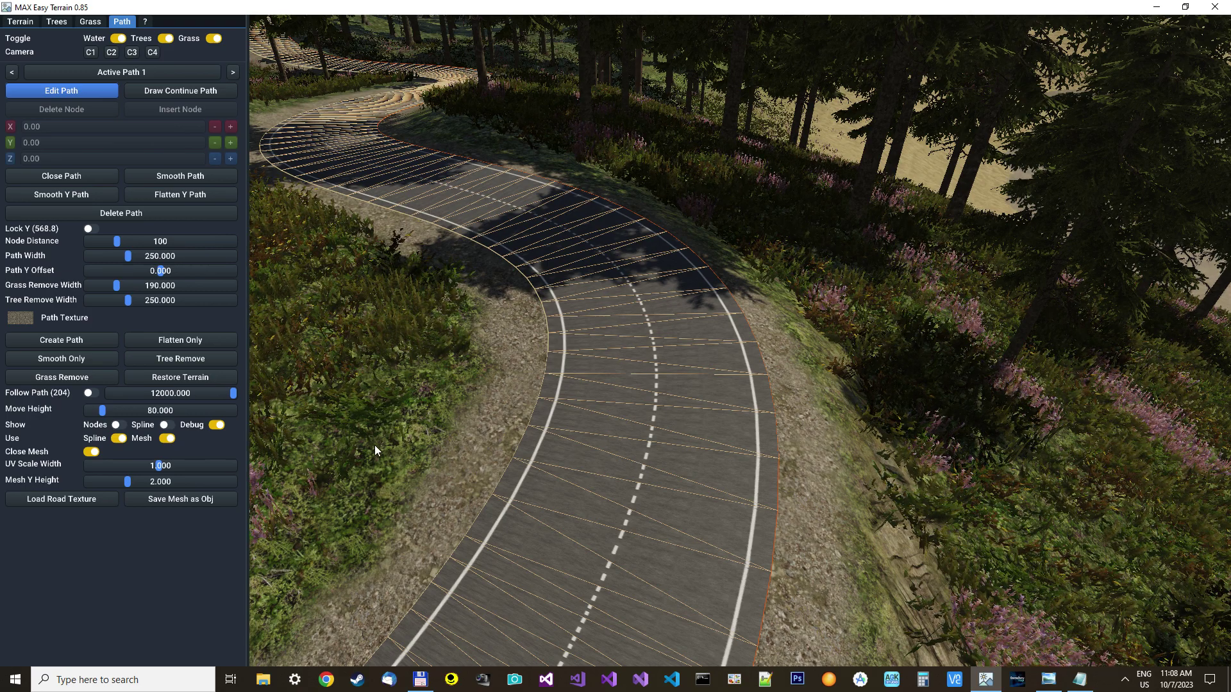
click(217, 425)
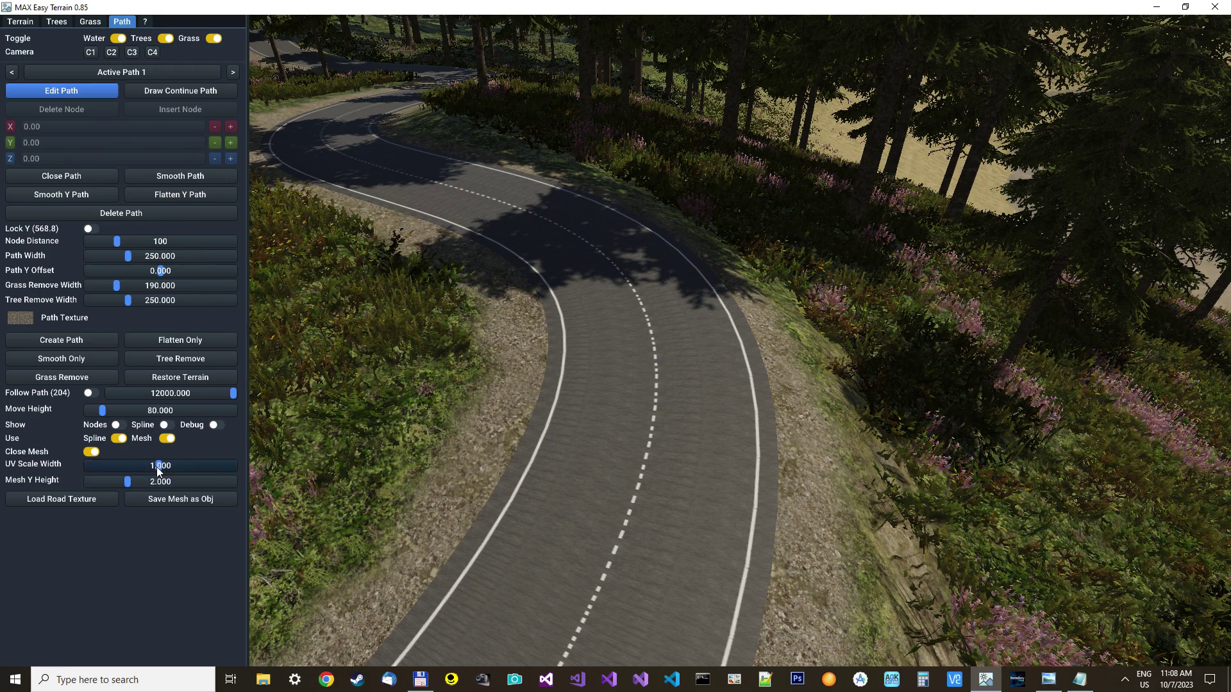
Set the road mesh's UV scale width to 0.110 to stretch the dashed centre-line markings along the road.
drag(157, 467, 92, 468)
key(w)
mouse_move(462, 479)
right_down()
mouse_move(463, 411)
mouse_move(461, 491)
right_up()
key(s)
key(w)
Preview the road by having the camera follow the path from its first node, and end with an overview of the curve.
click(235, 71)
click(11, 72)
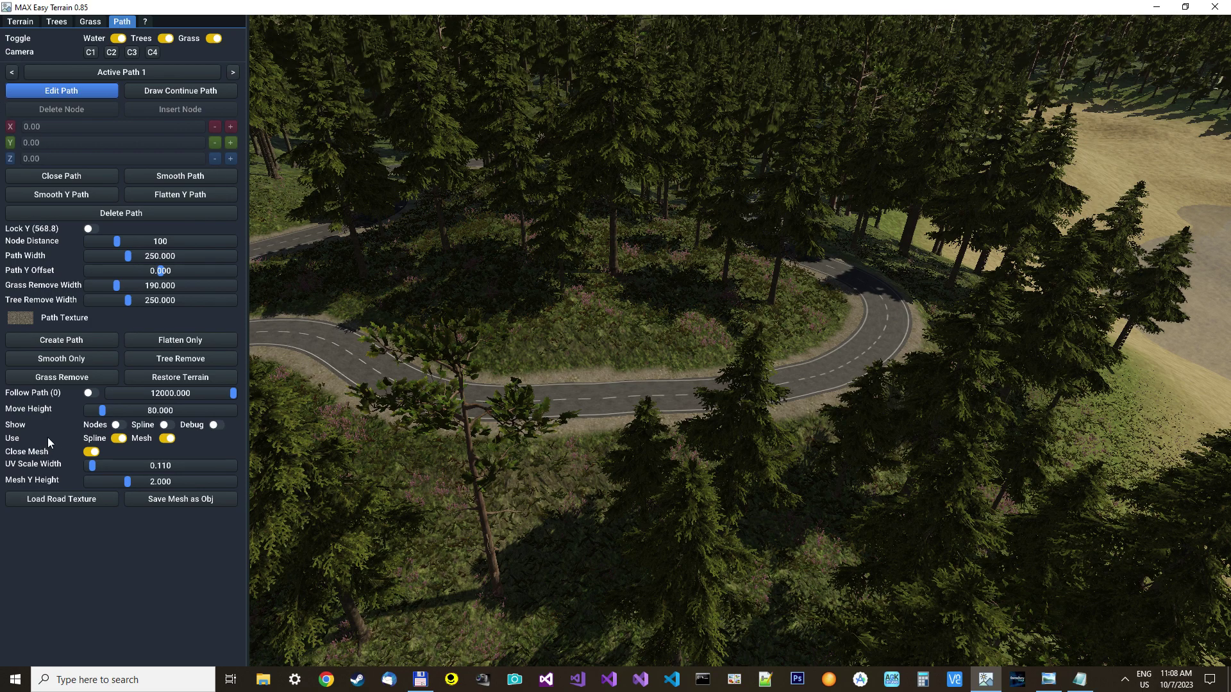
click(91, 394)
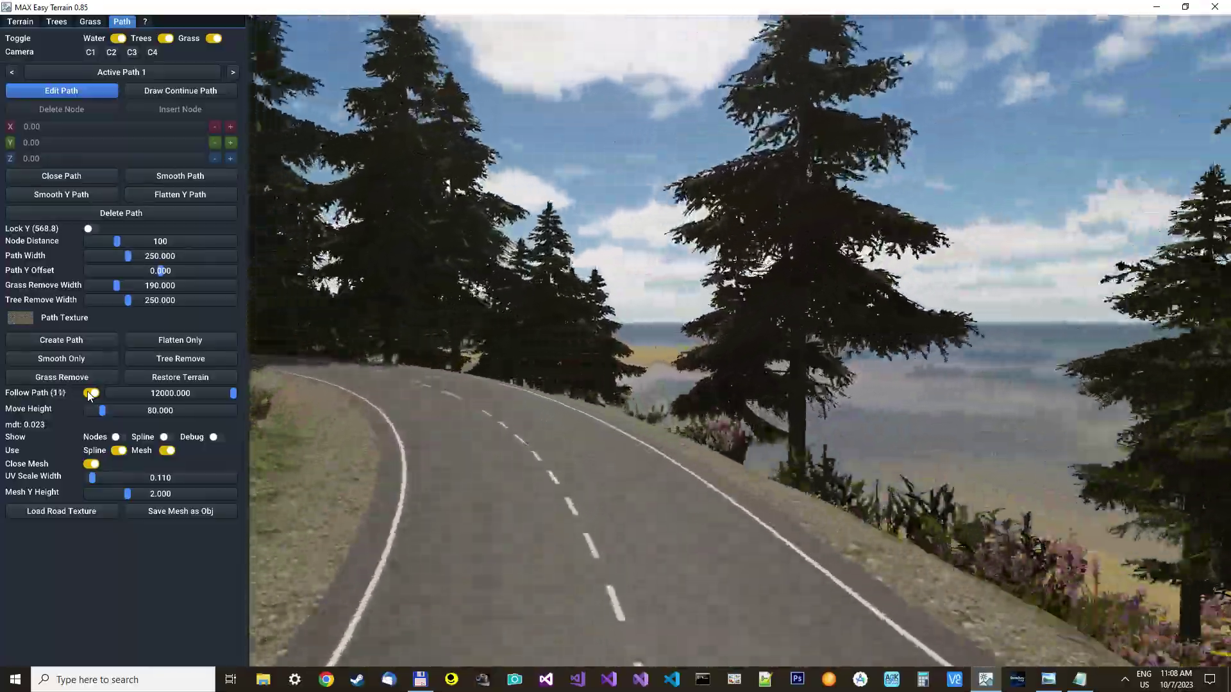
click(90, 393)
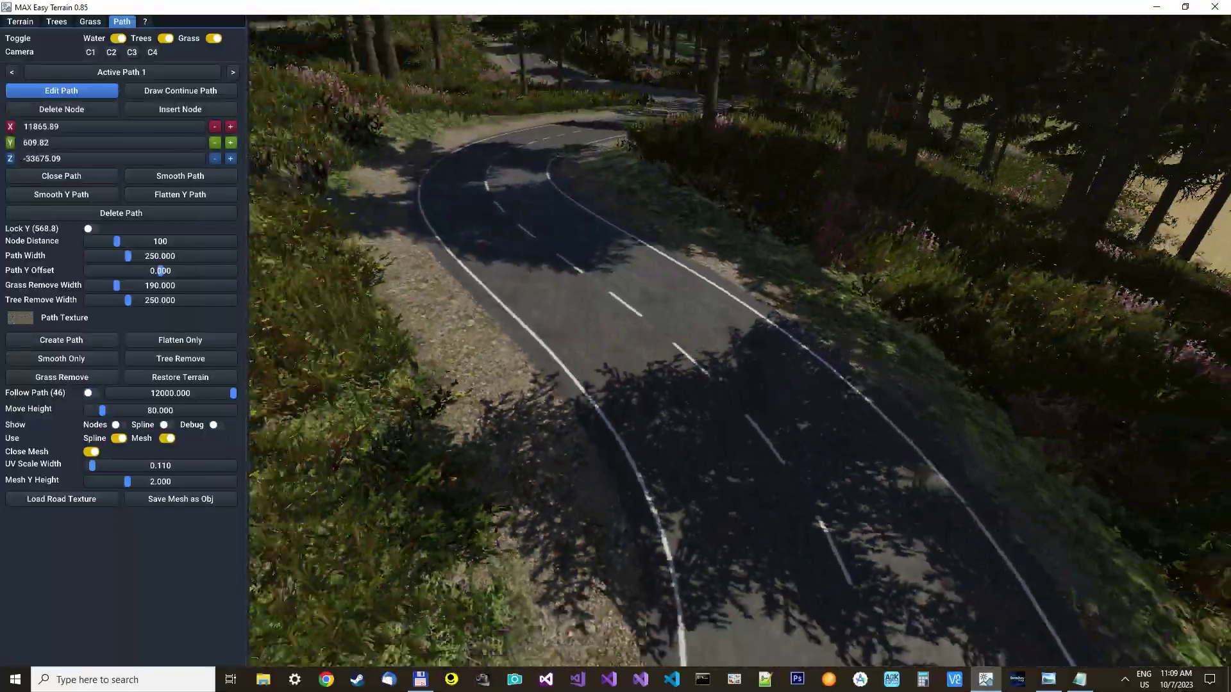
key(s)
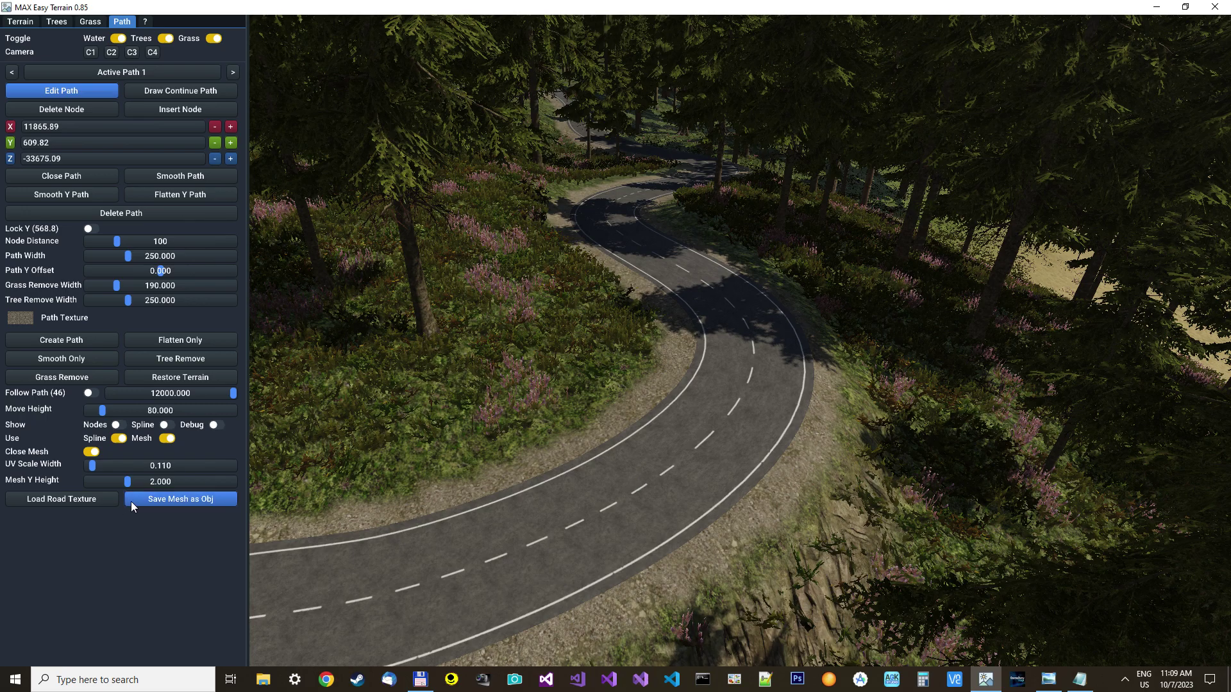
Try Rails001_2K-JPG_Color.jpg from the road folder as the road mesh texture.
click(60, 504)
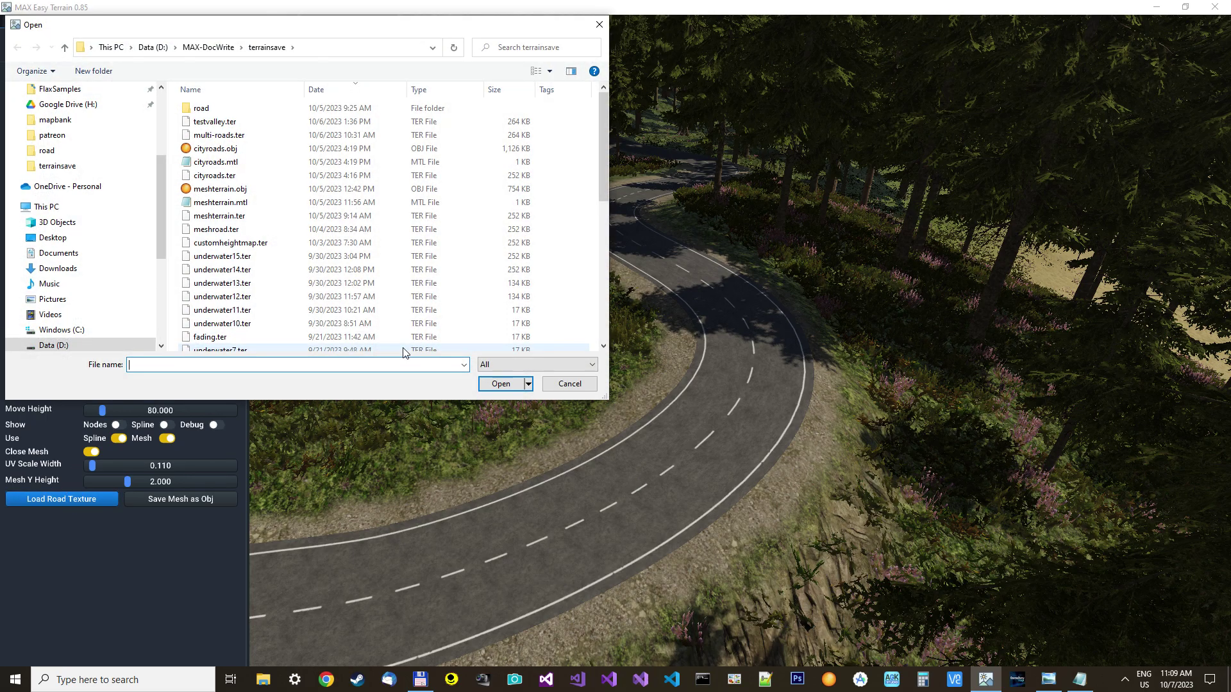
double_click(202, 108)
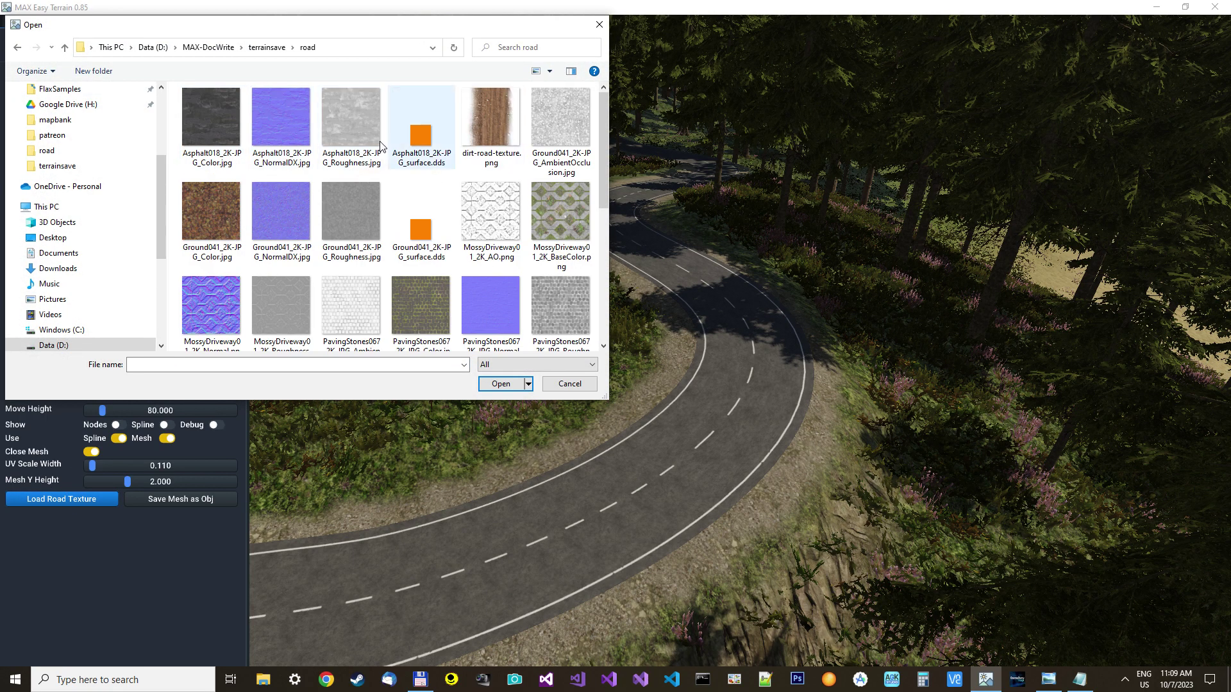
drag(603, 140, 596, 245)
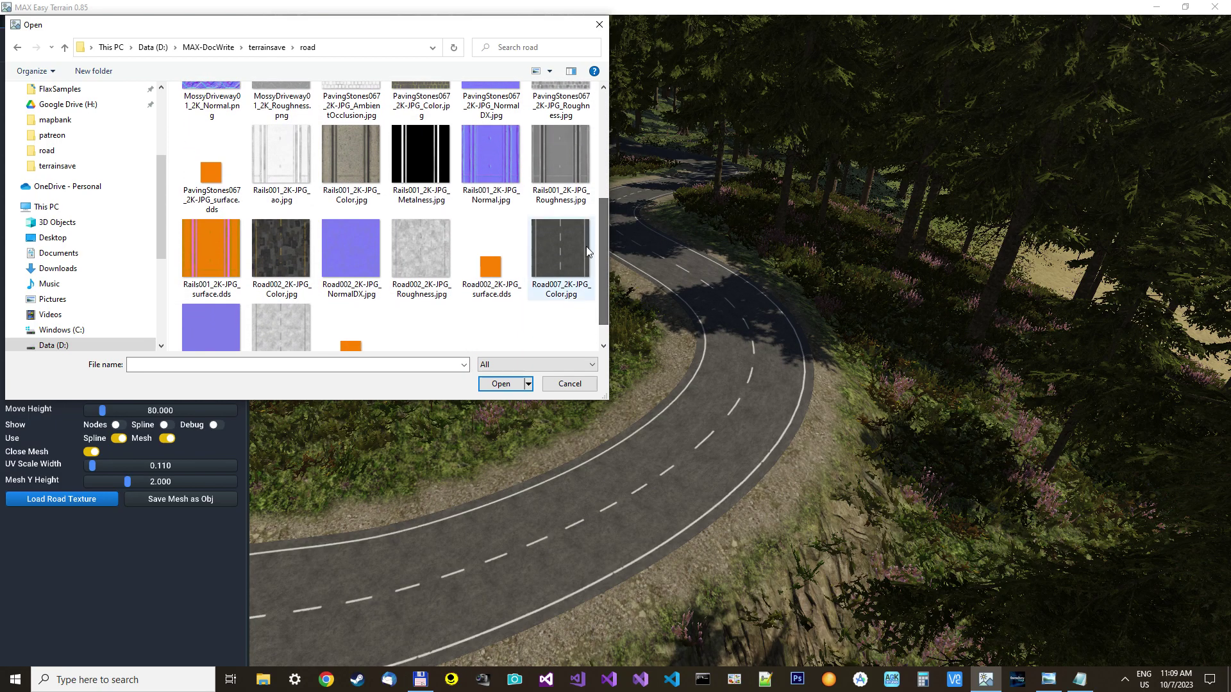
double_click(348, 158)
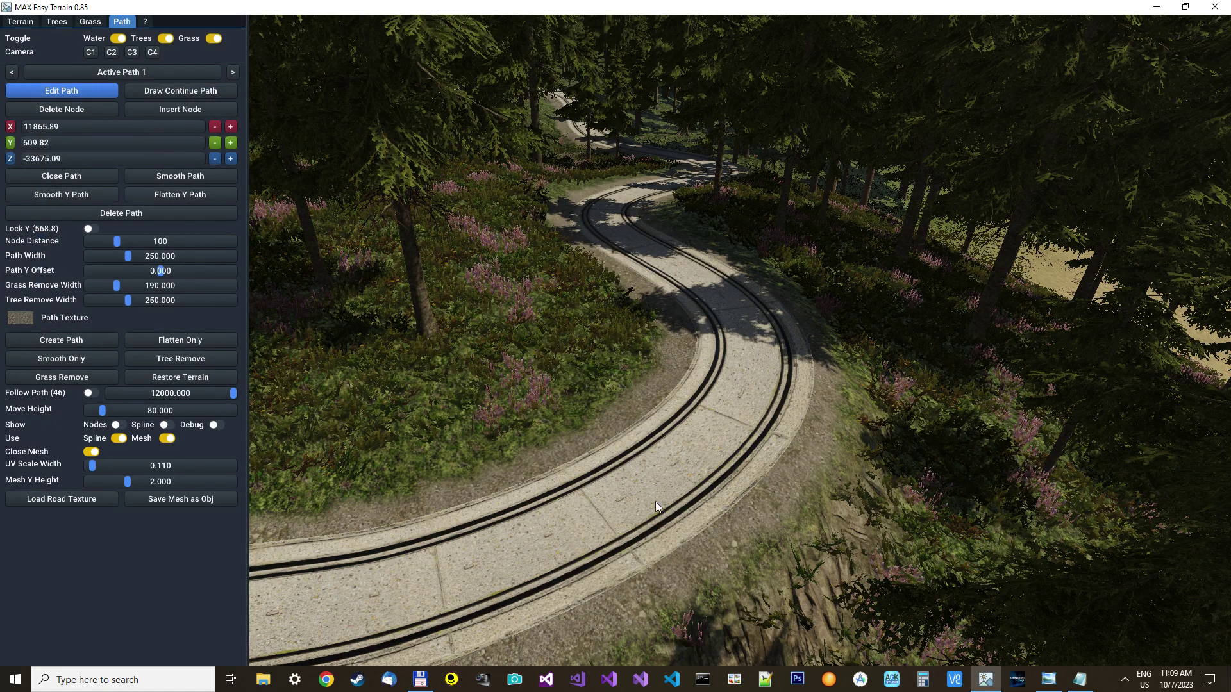
Try Asphalt018_2K-JPG_Color.jpg and MossyDriveway01_2K_BaseColor.png in turn as the road mesh texture.
click(73, 497)
mouse_move(601, 169)
mouse_down()
mouse_move(608, 289)
mouse_move(605, 148)
mouse_up()
double_click(212, 120)
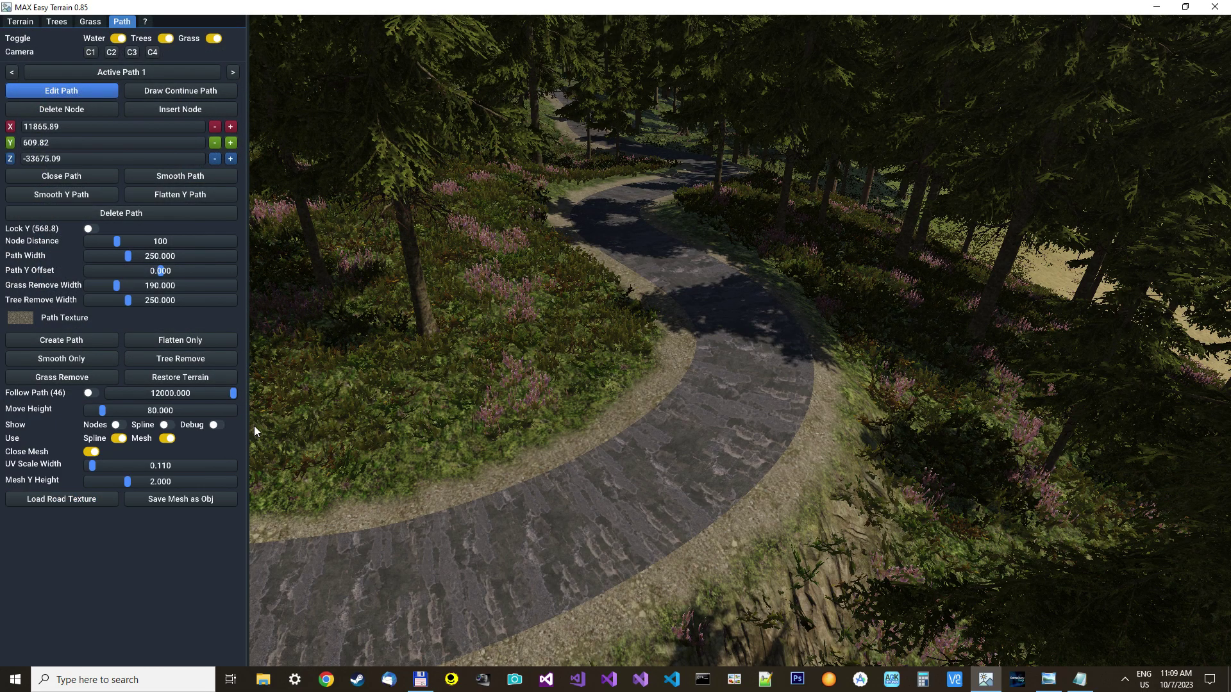
click(59, 499)
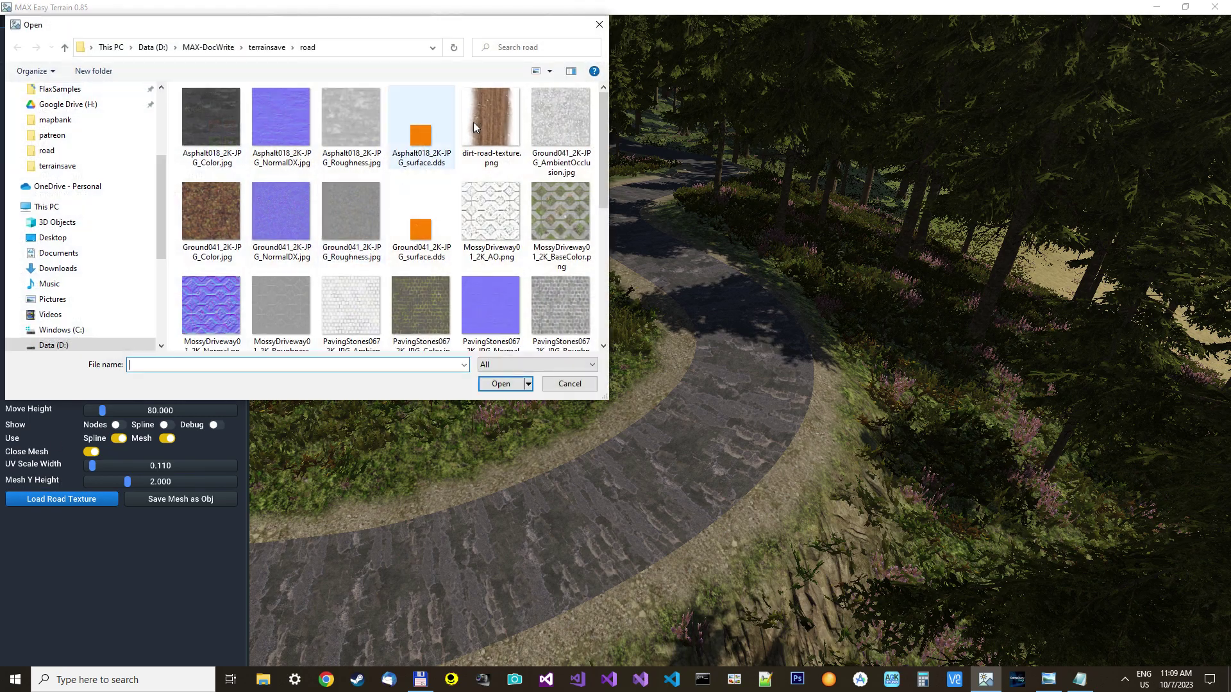
double_click(561, 205)
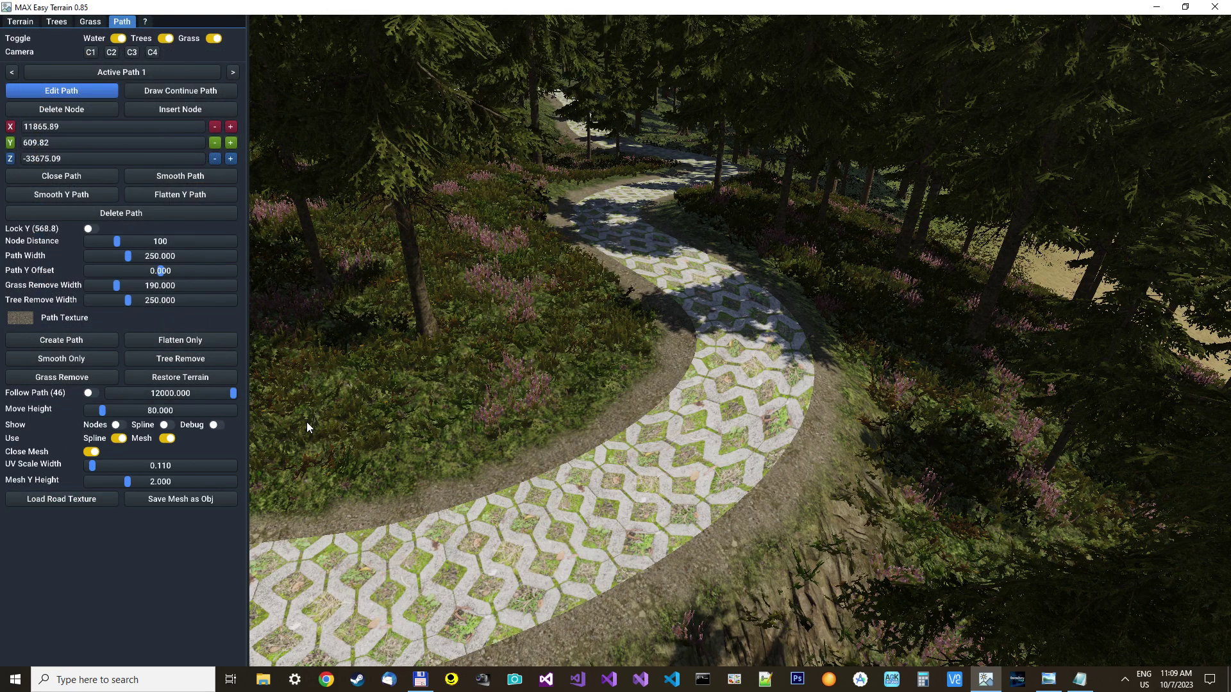
Load Road007_2K-JPG_Color.jpg as the road mesh texture.
click(58, 498)
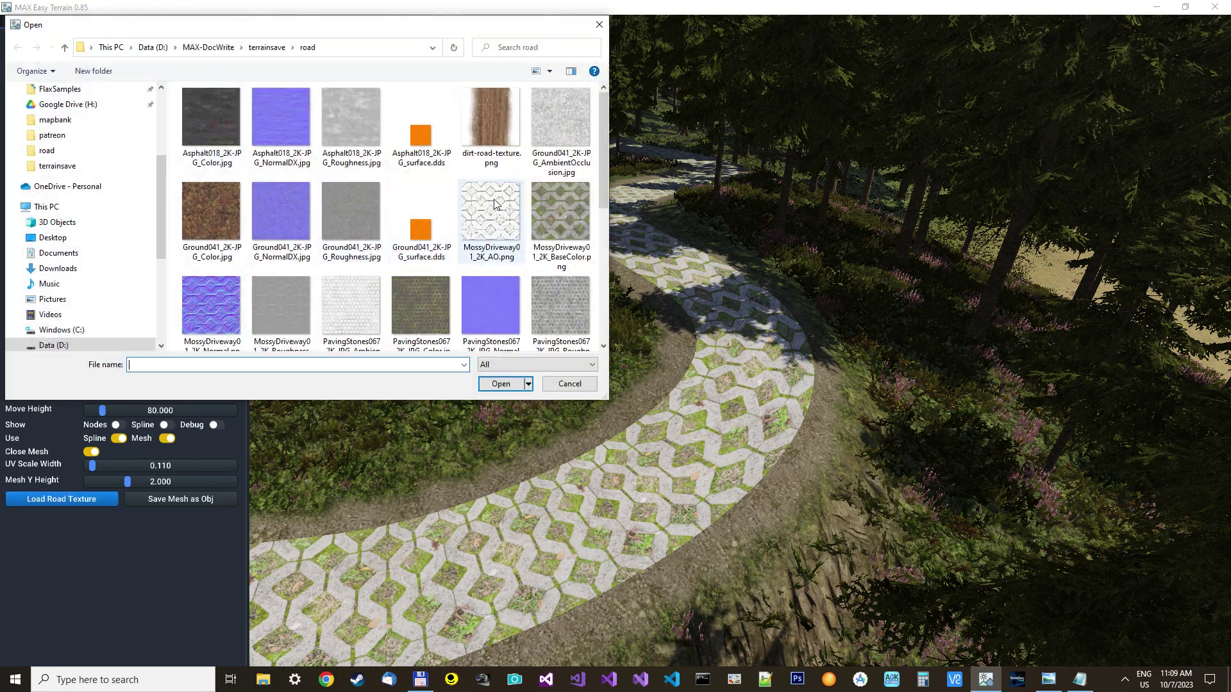
drag(603, 172, 602, 293)
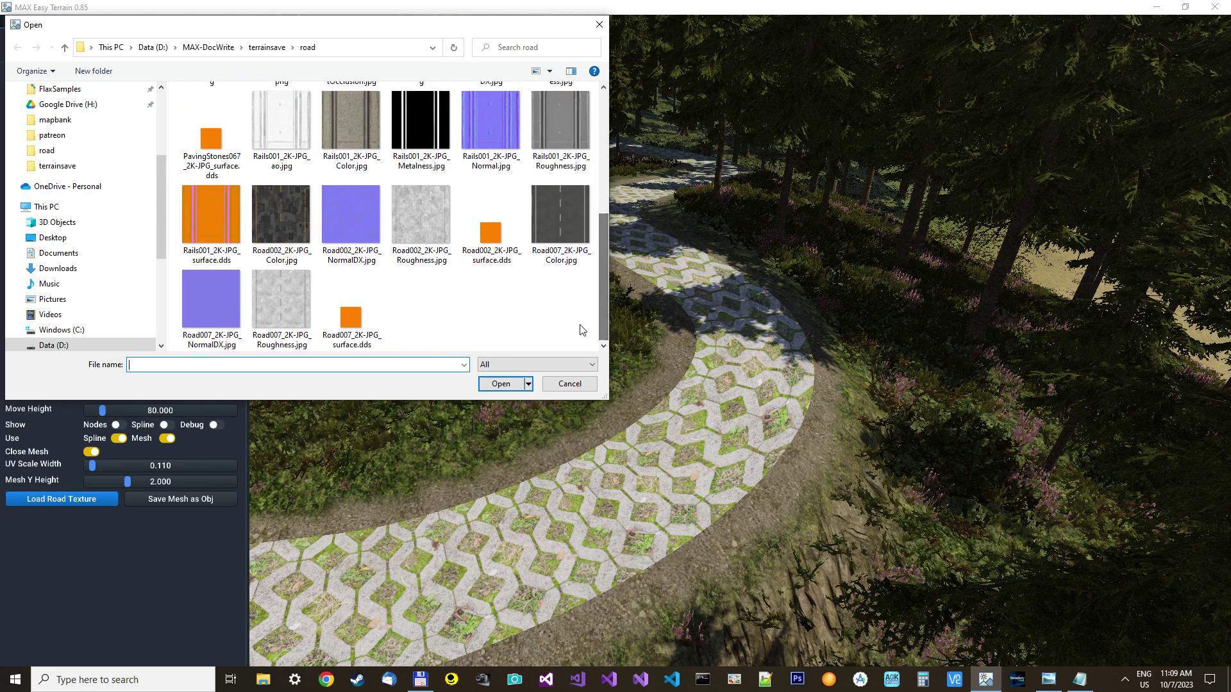
click(559, 229)
double_click(559, 230)
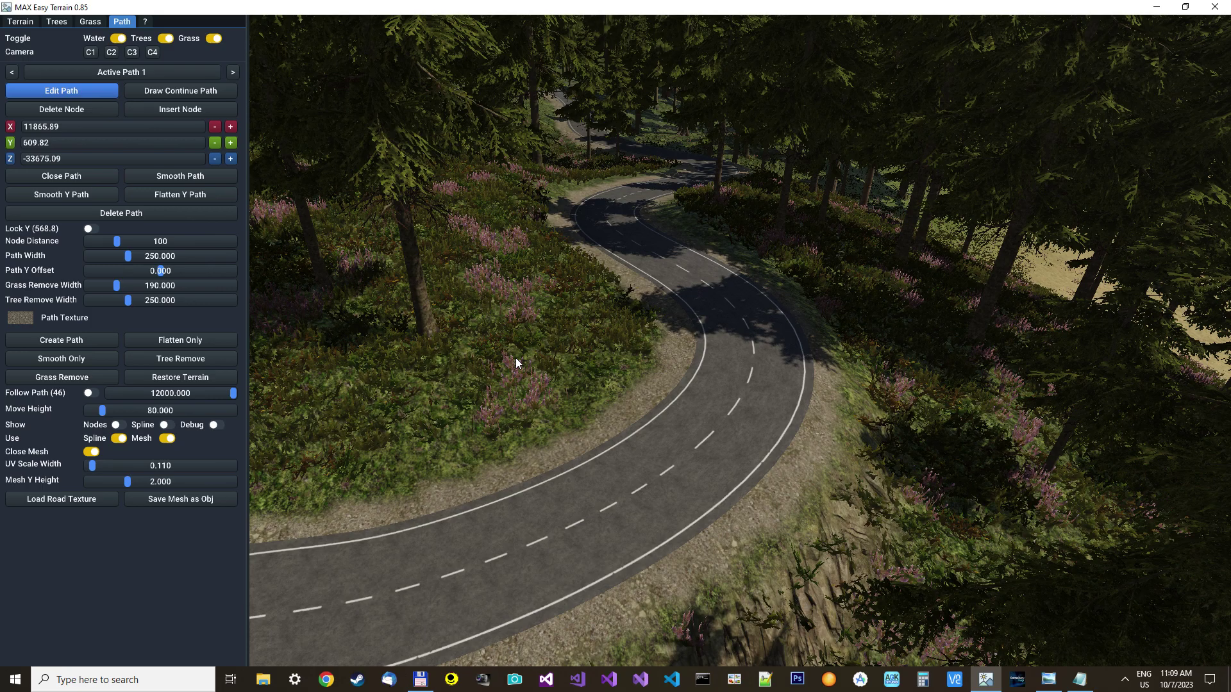
Save the road mesh as video.obj in the terrainsave folder.
click(176, 499)
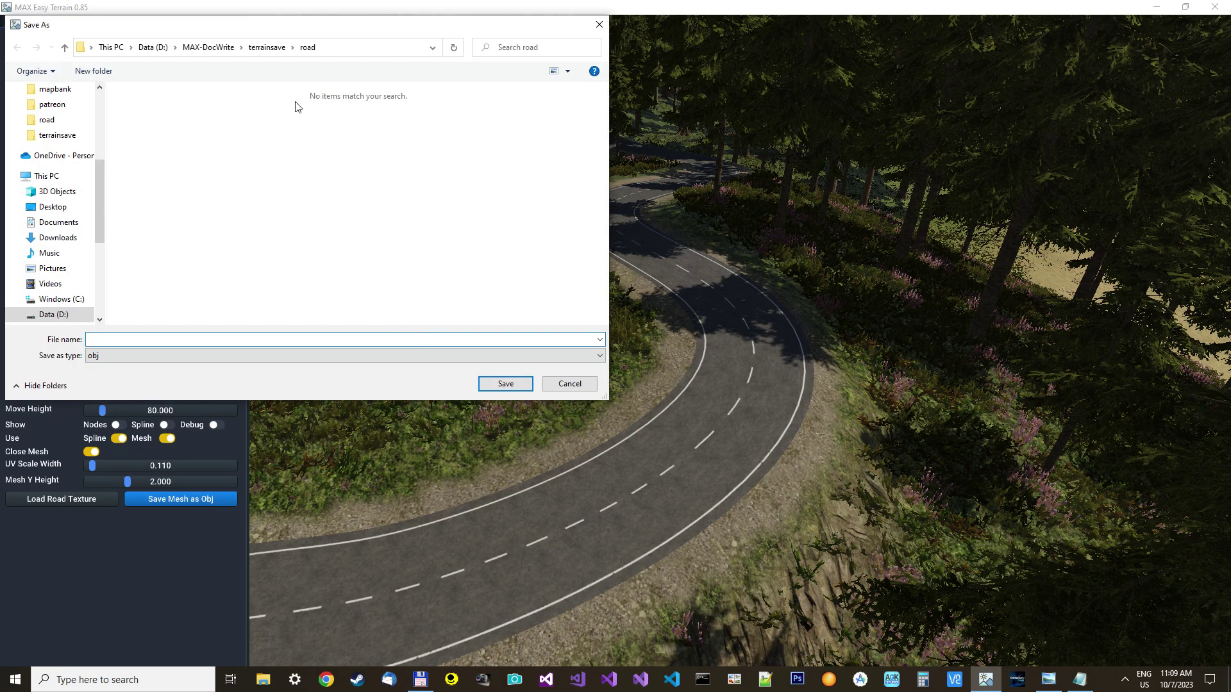
click(267, 47)
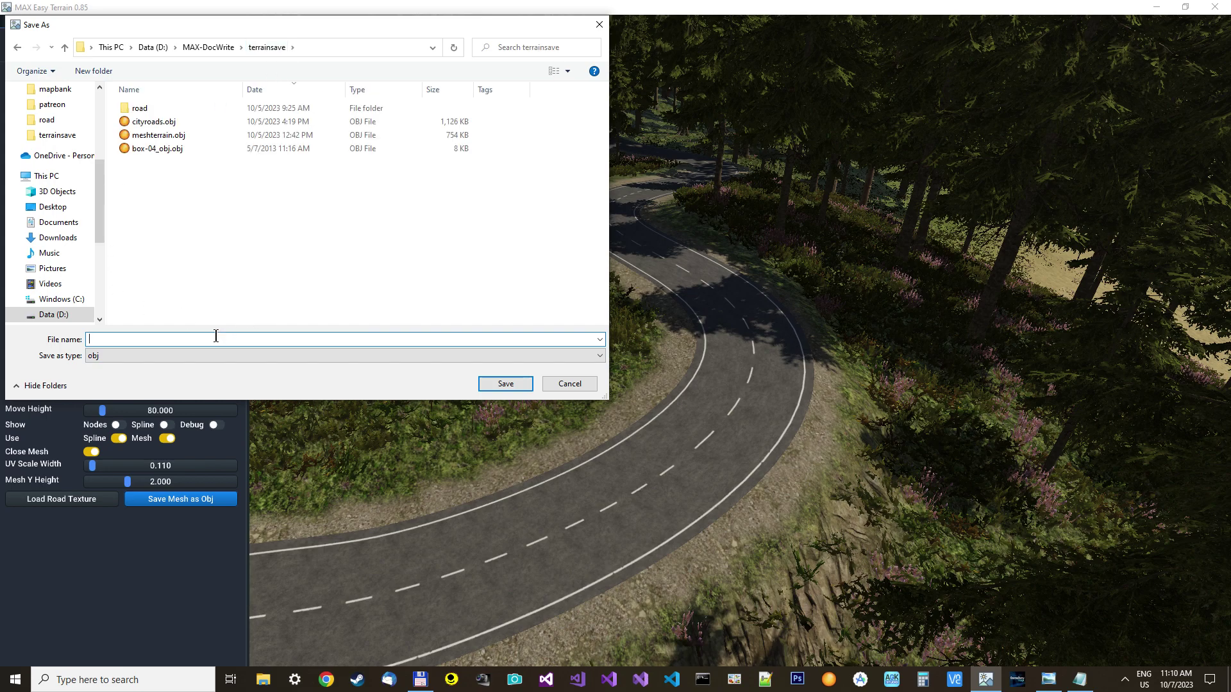
text(video)
key(Return)
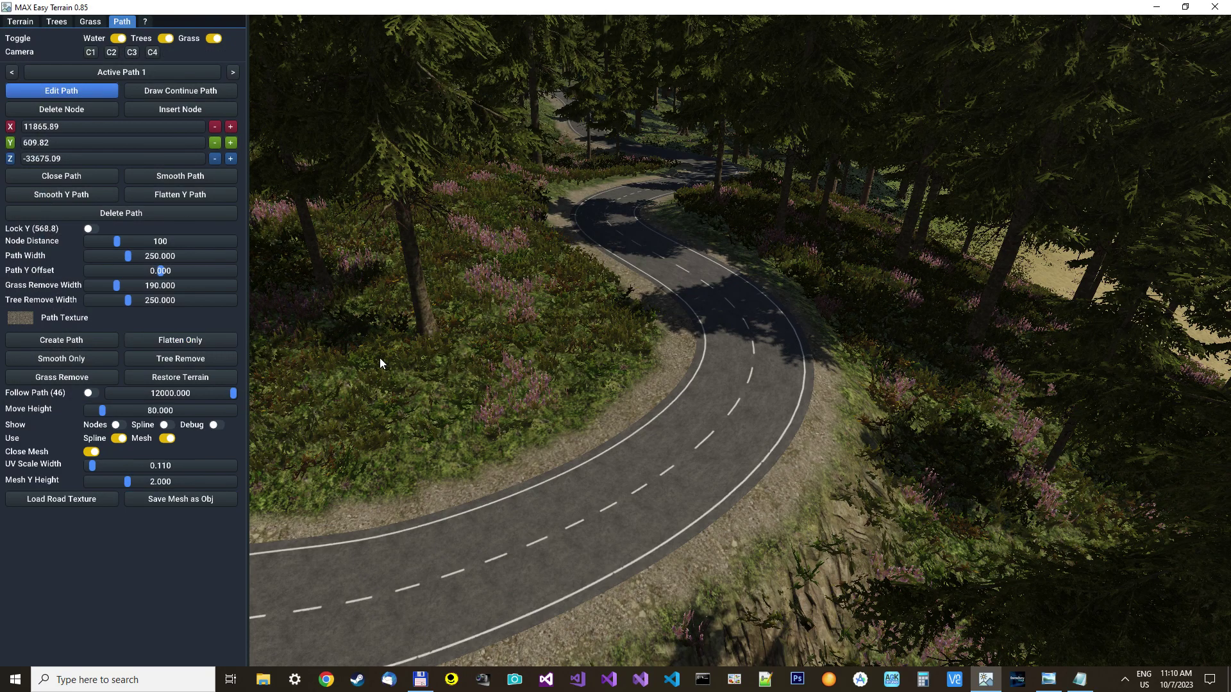
Save the terrain settings as video.ter in the terrainsave folder.
click(20, 23)
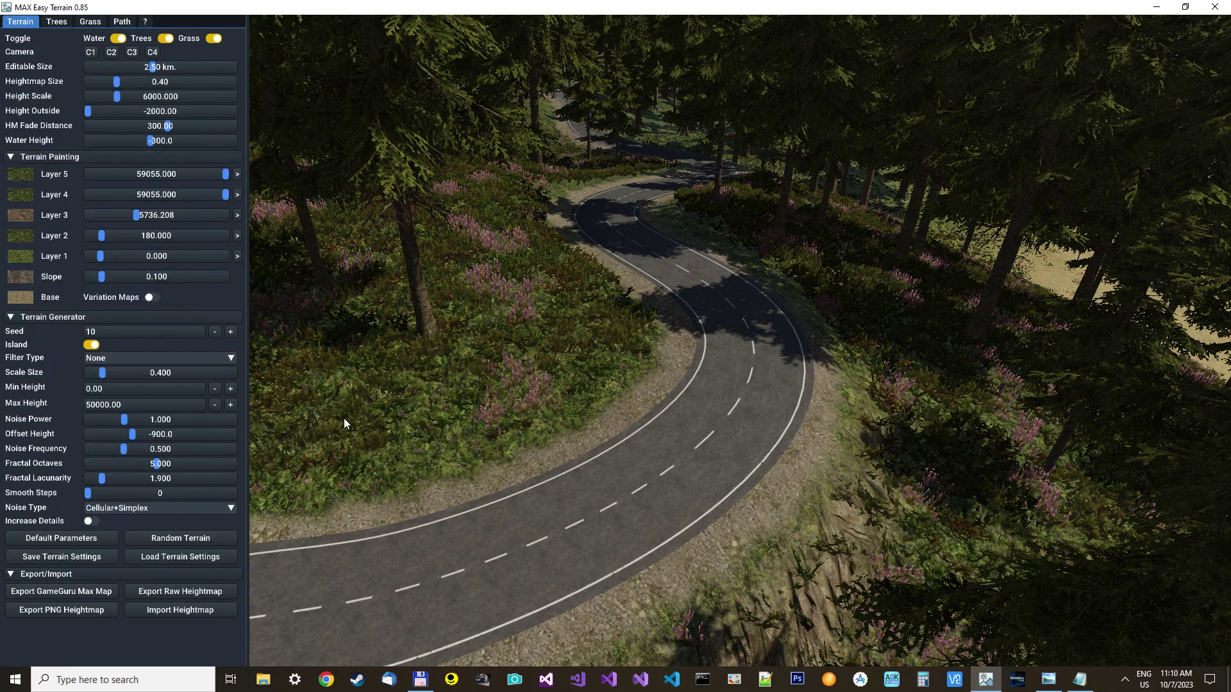
click(50, 558)
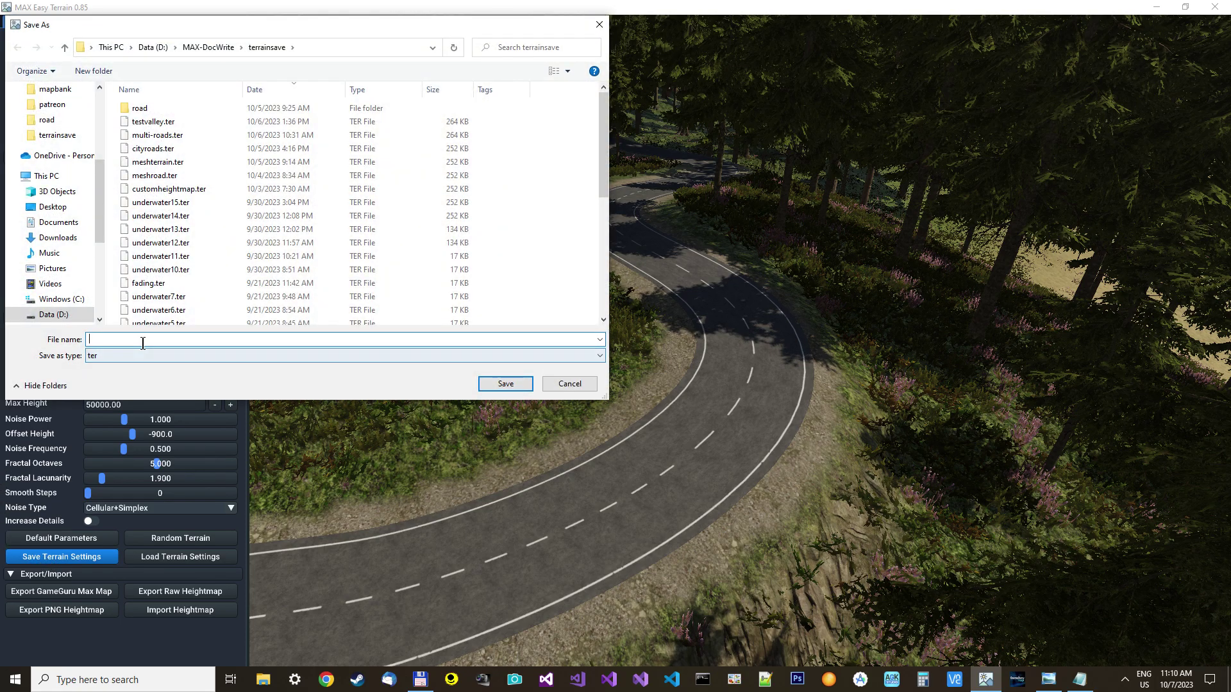
text(video)
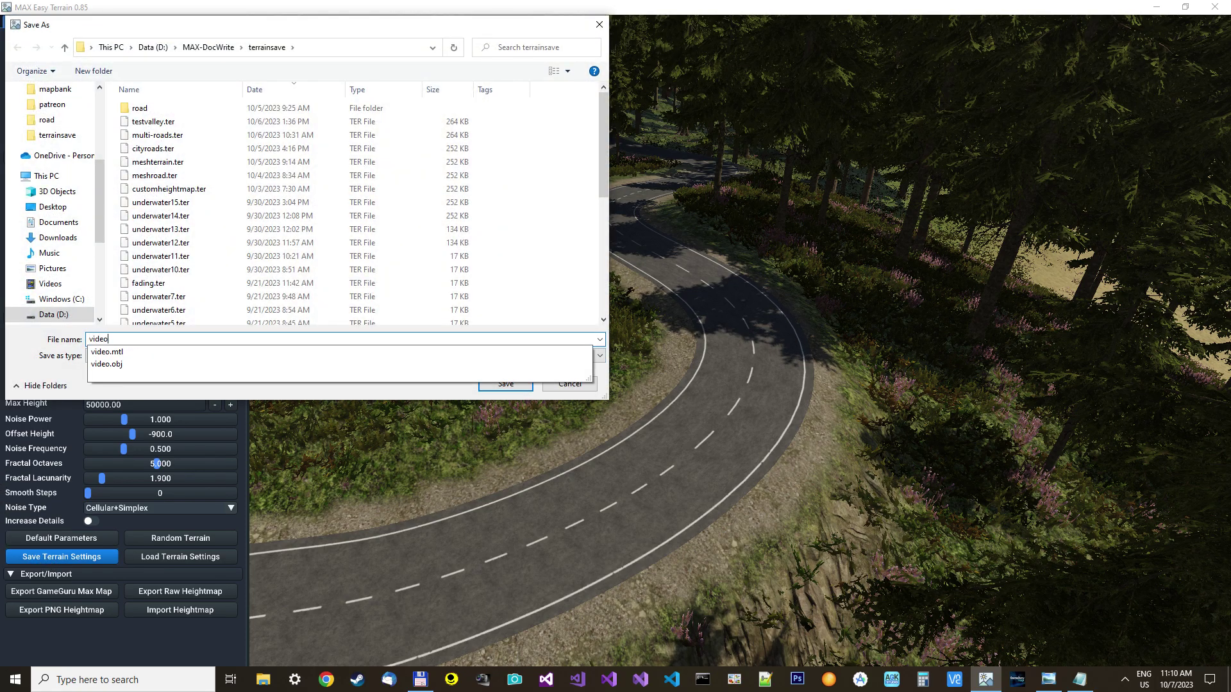
key(Return)
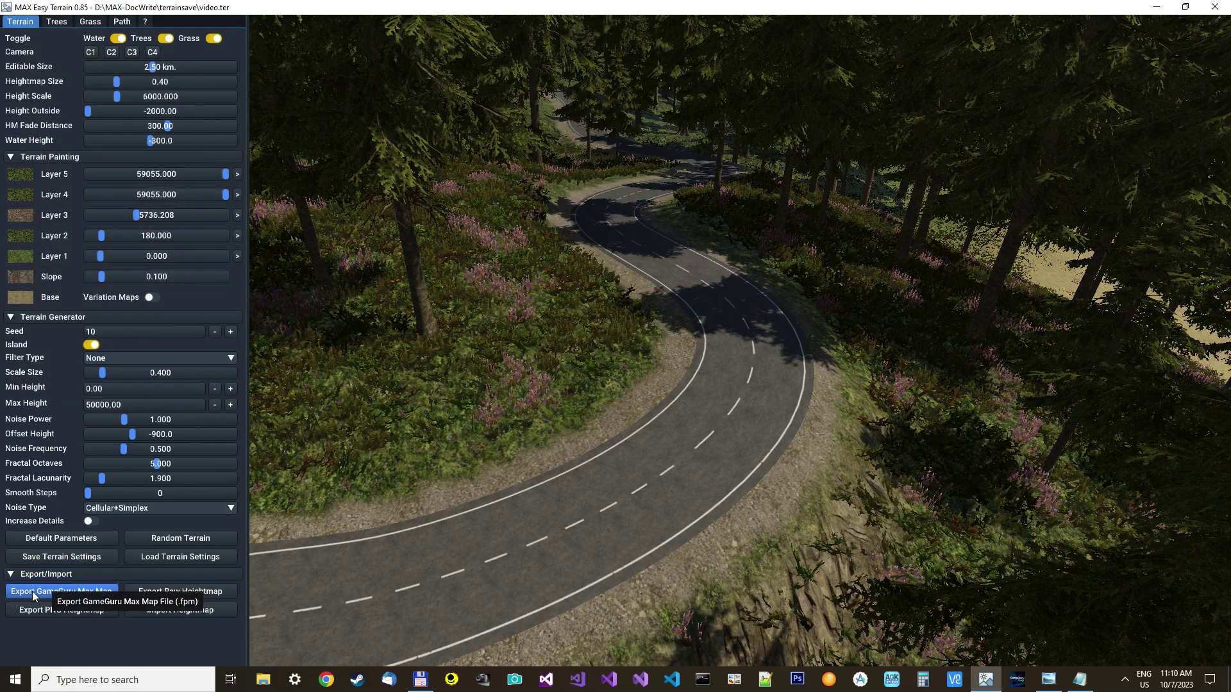
Export the terrain as a GameGuru Max map named video.fpm in the MAX-DocWrite\Files\mapbank folder.
click(77, 594)
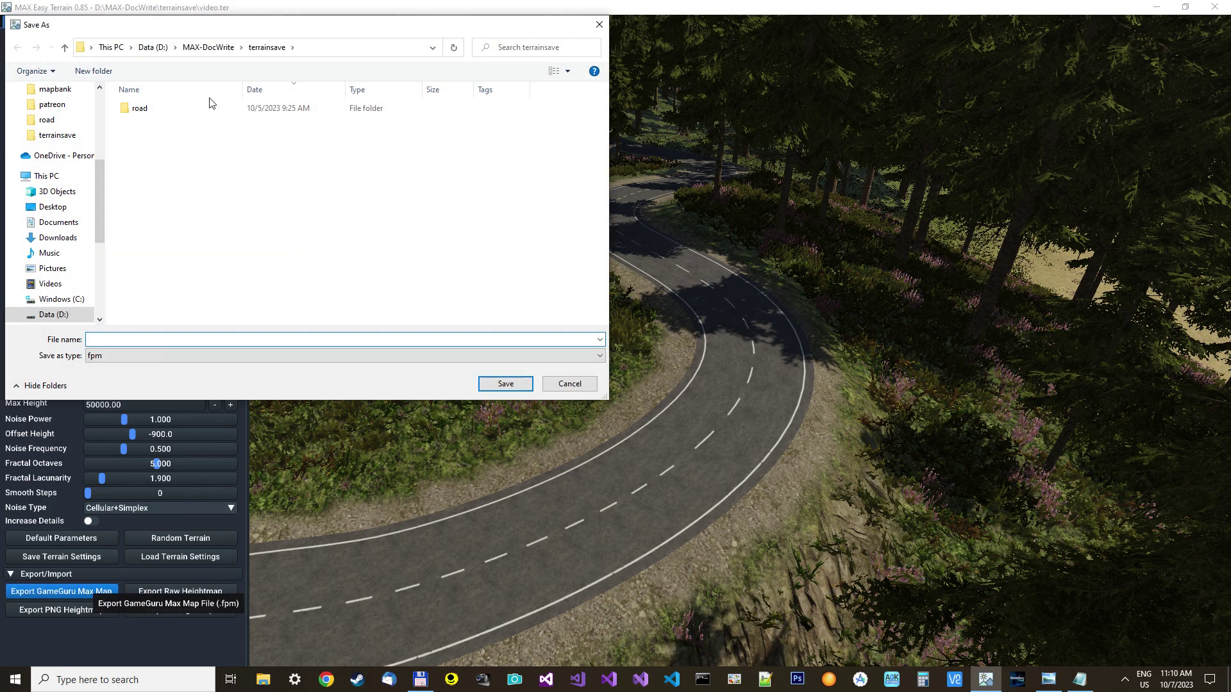
click(208, 46)
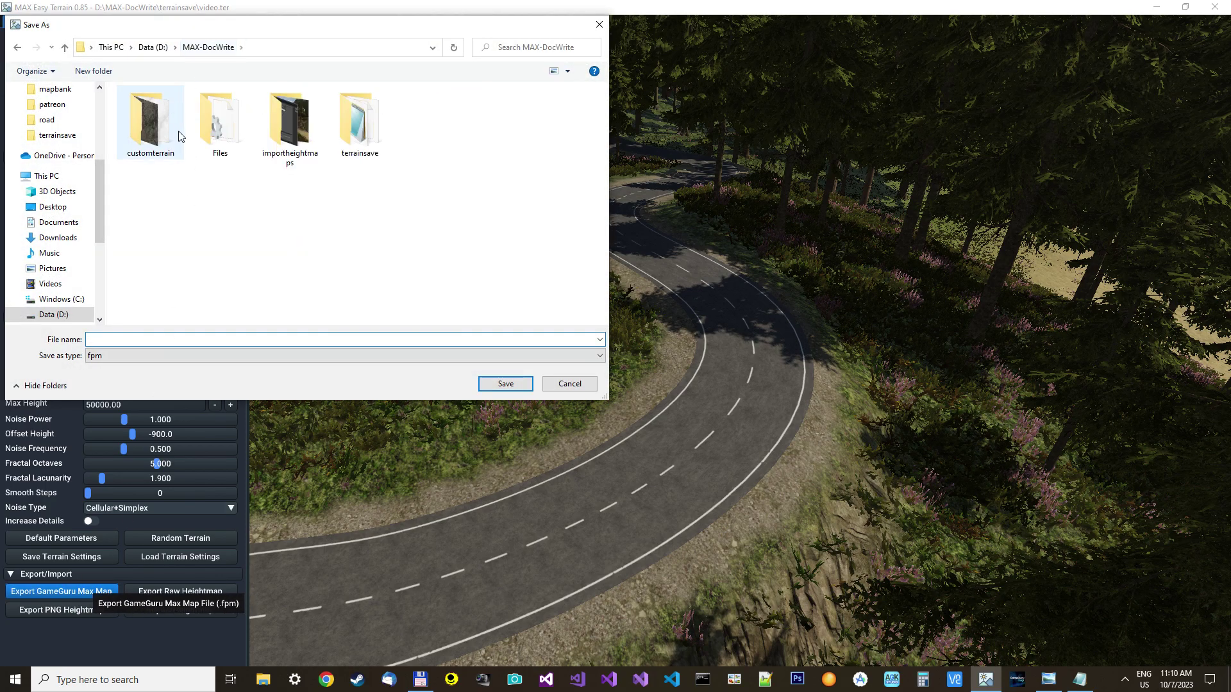
double_click(226, 125)
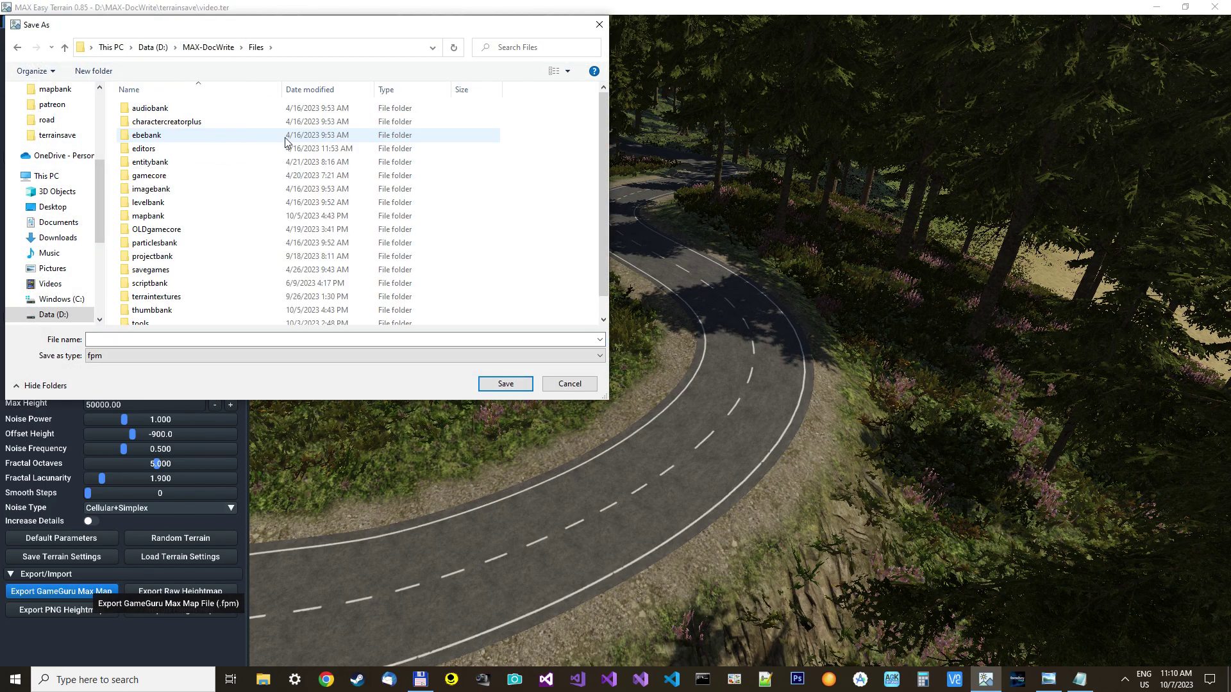
double_click(180, 216)
click(146, 337)
text(vide)
key(Return)
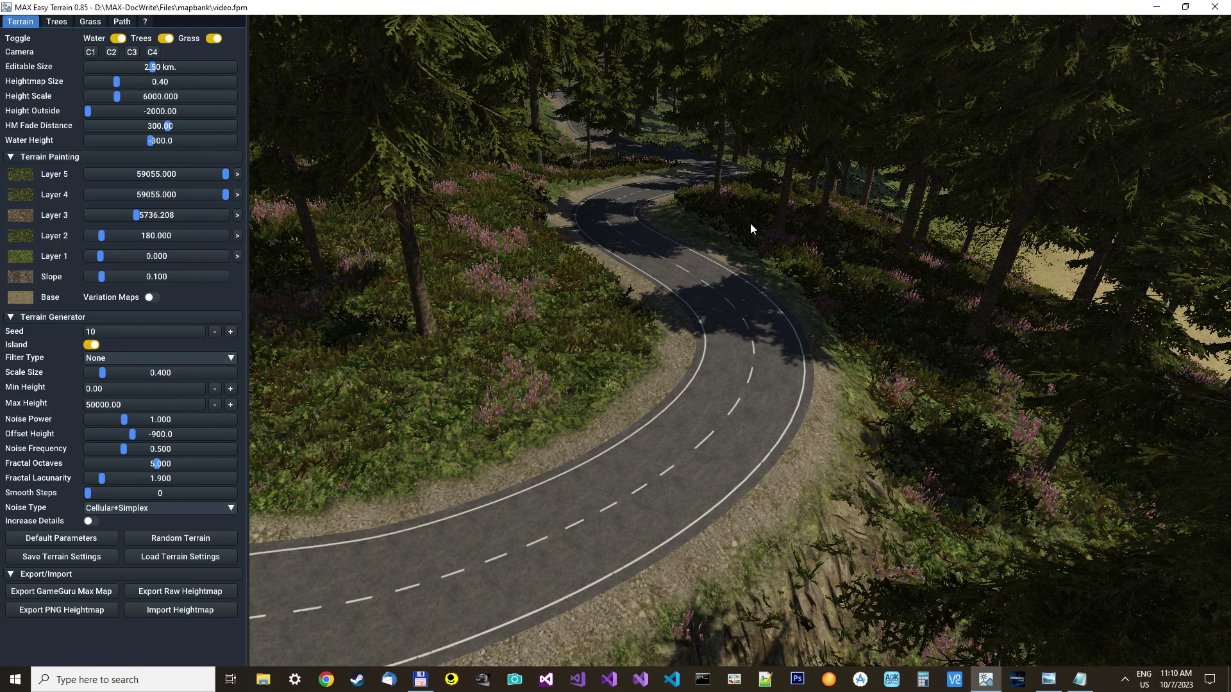
Close the terrain generator and open the level video.fpm from the mapbank folder in the GameGuru MAX level editor.
click(1214, 6)
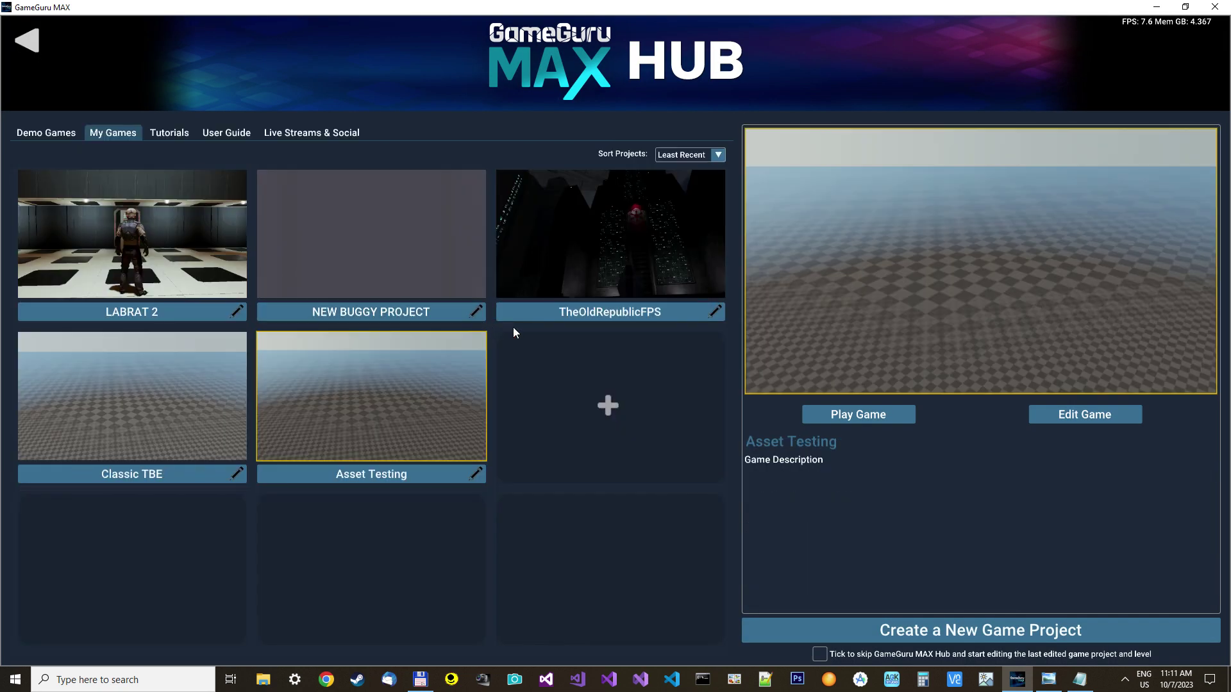
click(29, 40)
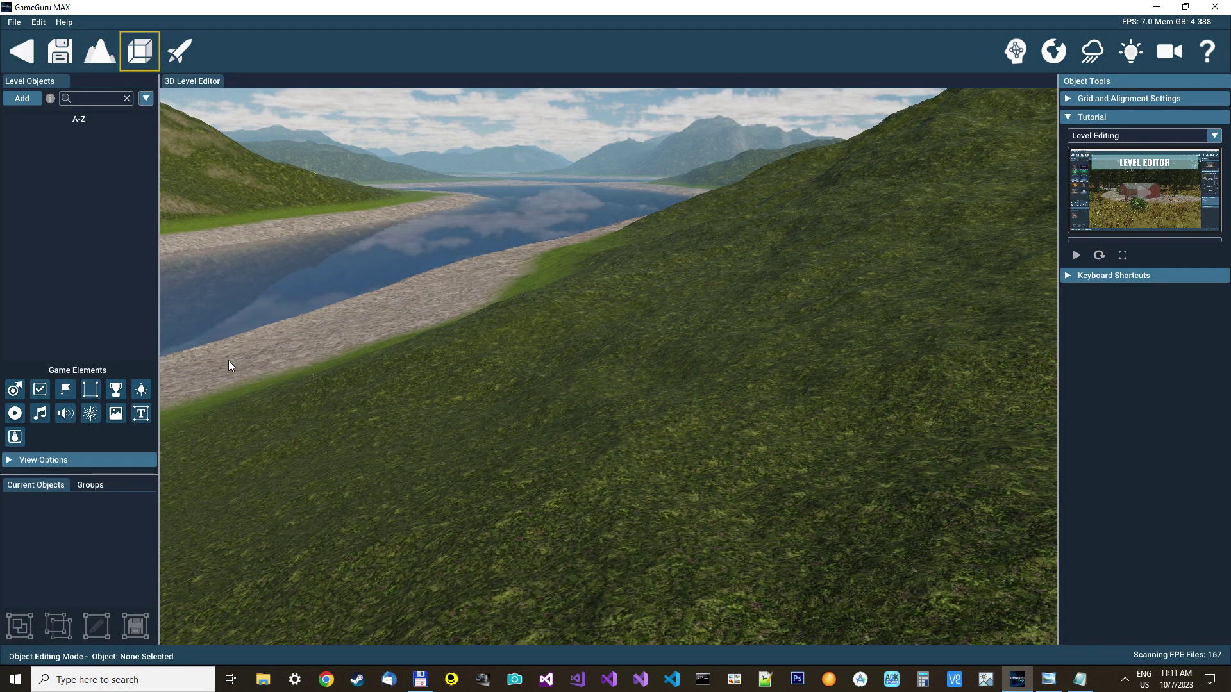
click(14, 22)
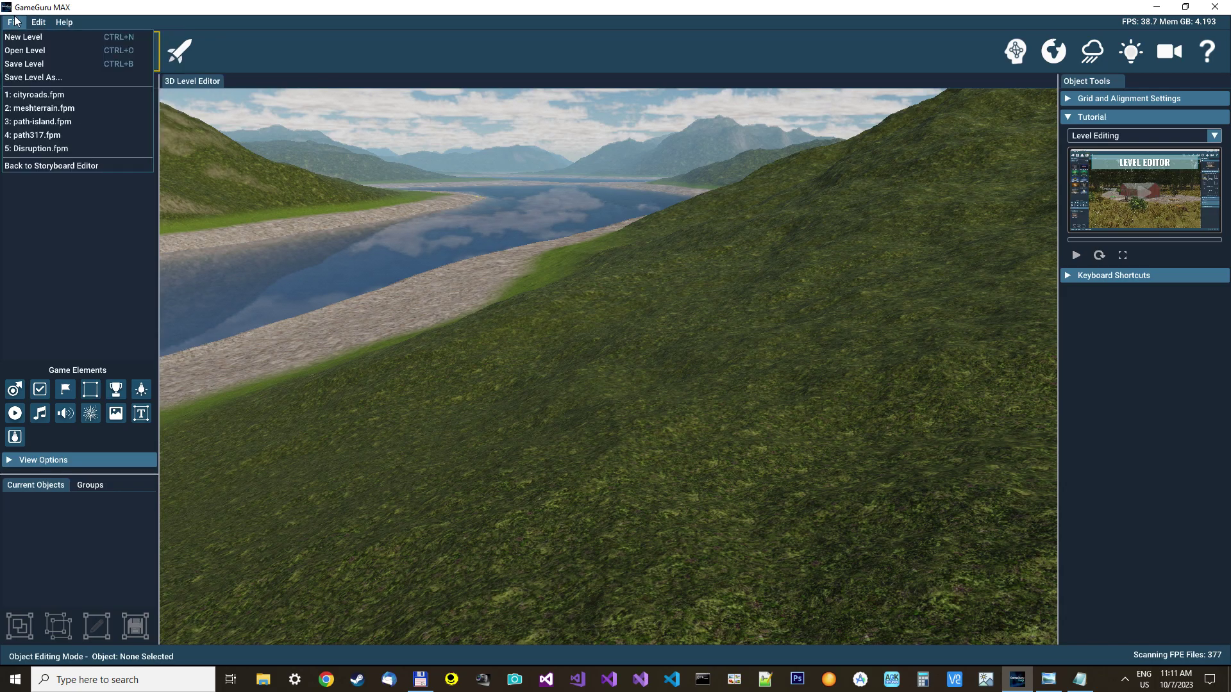
click(26, 50)
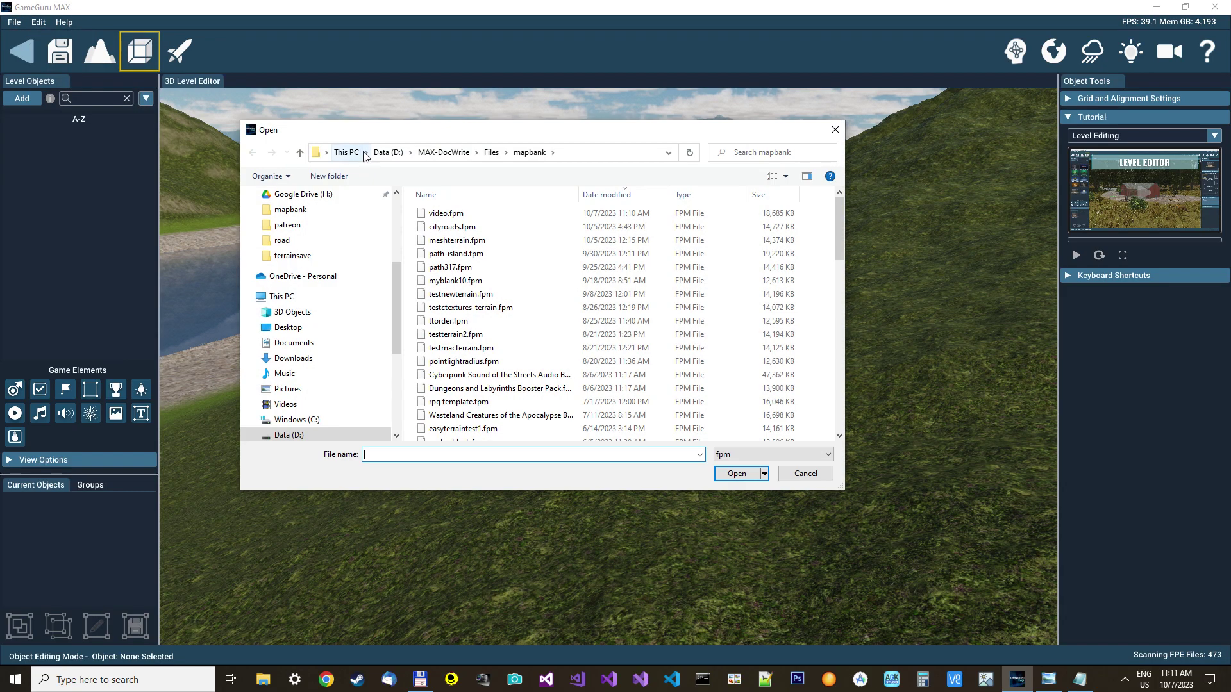
double_click(445, 212)
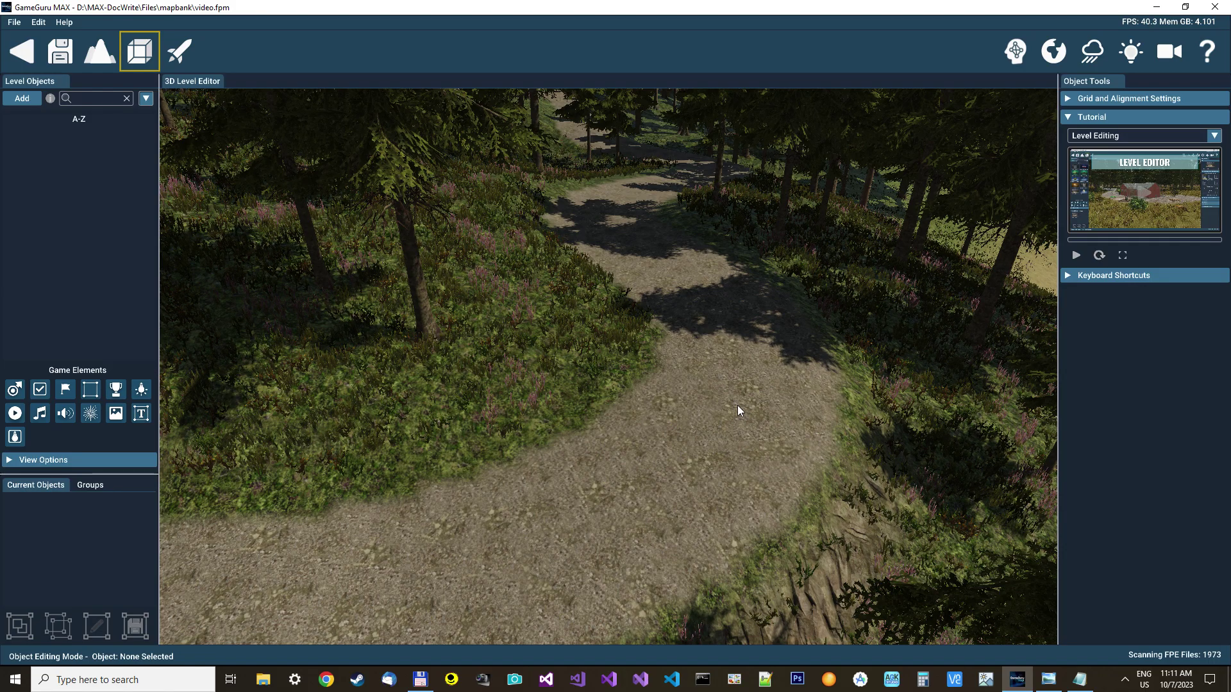
Import the road model video.obj from the MAX-DocWrite\terrainsave folder.
key(ctrl+i)
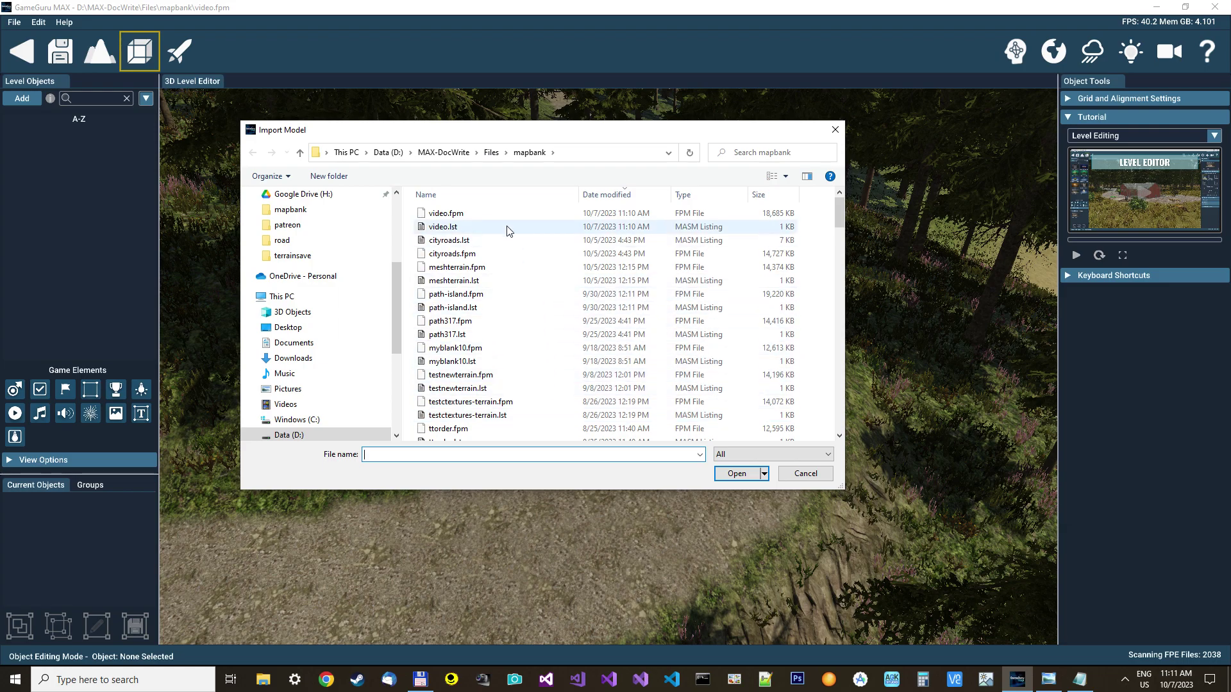
click(448, 153)
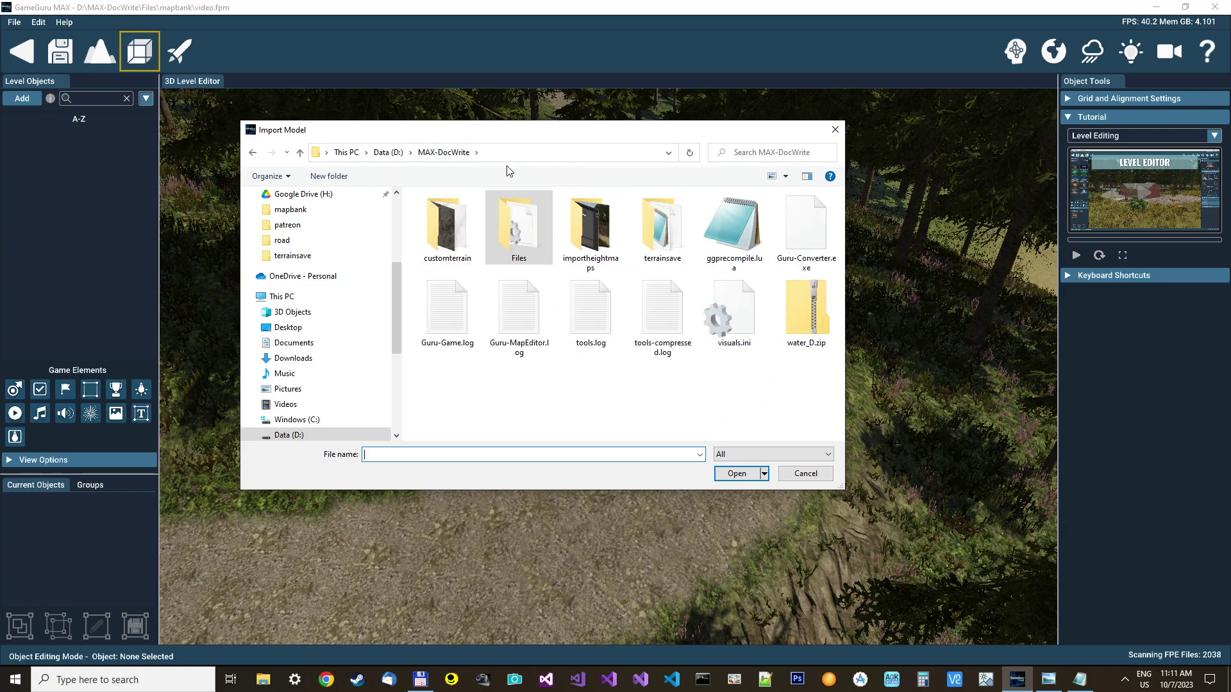
double_click(665, 230)
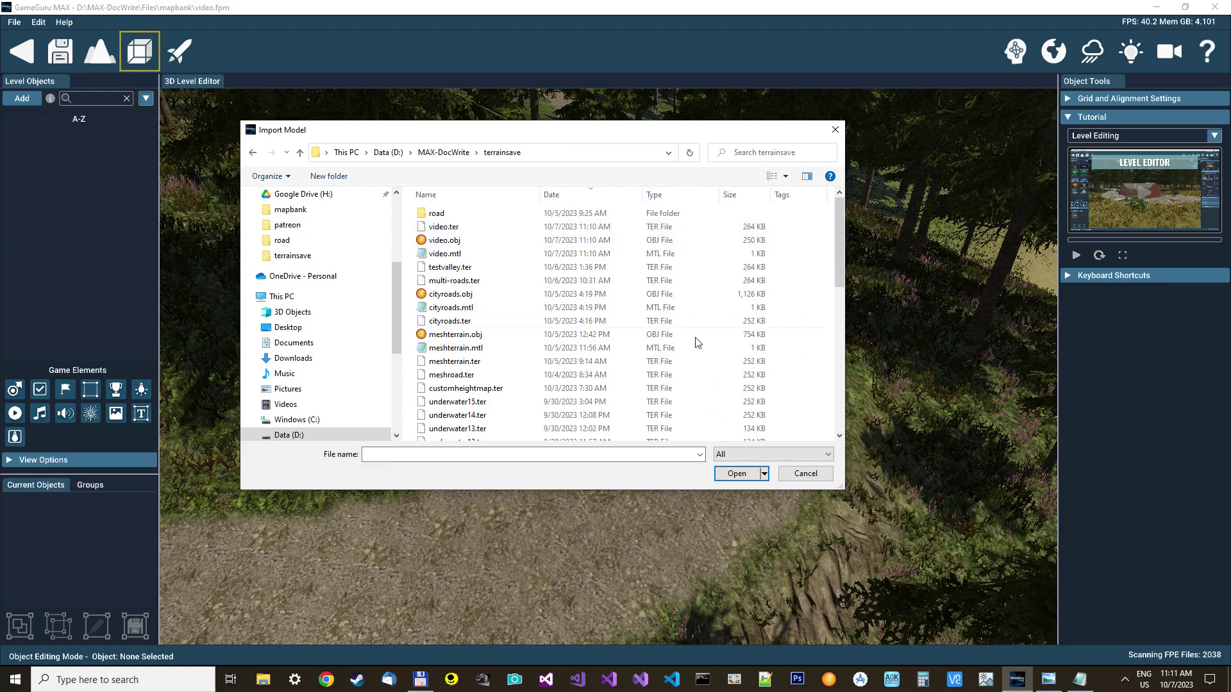
double_click(444, 241)
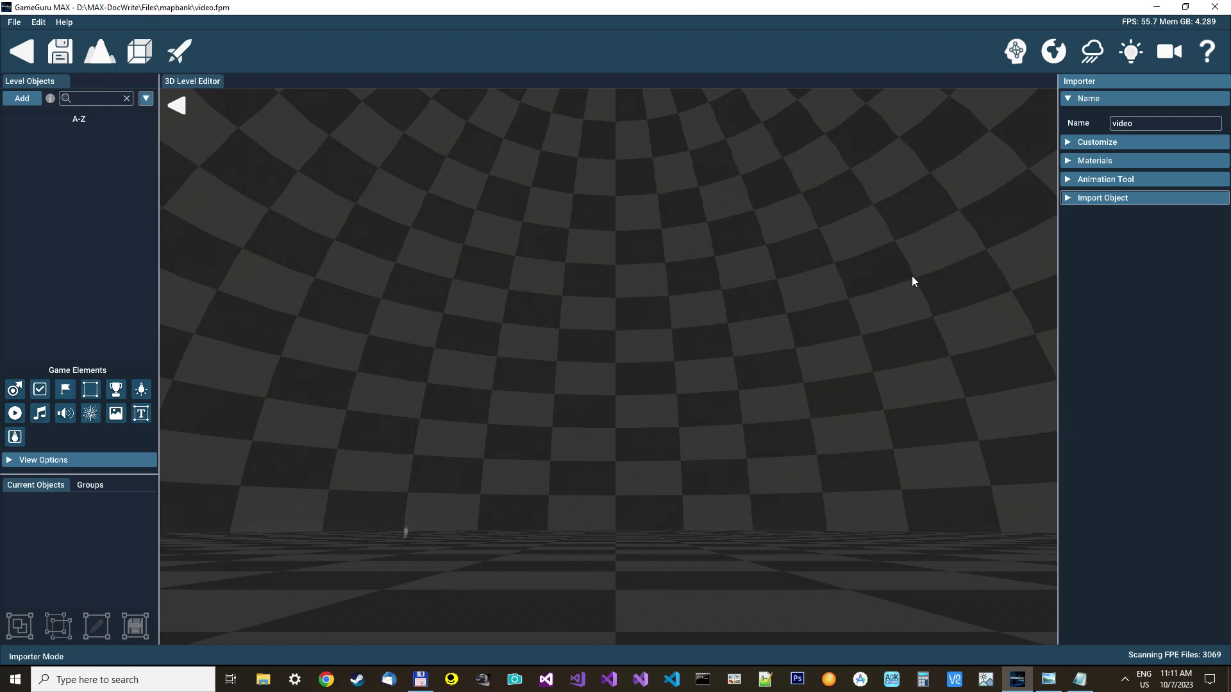
Assign Road007_2K-JPG_Color.jpg from the road folder as the albedo texture of the imported model.
click(1103, 138)
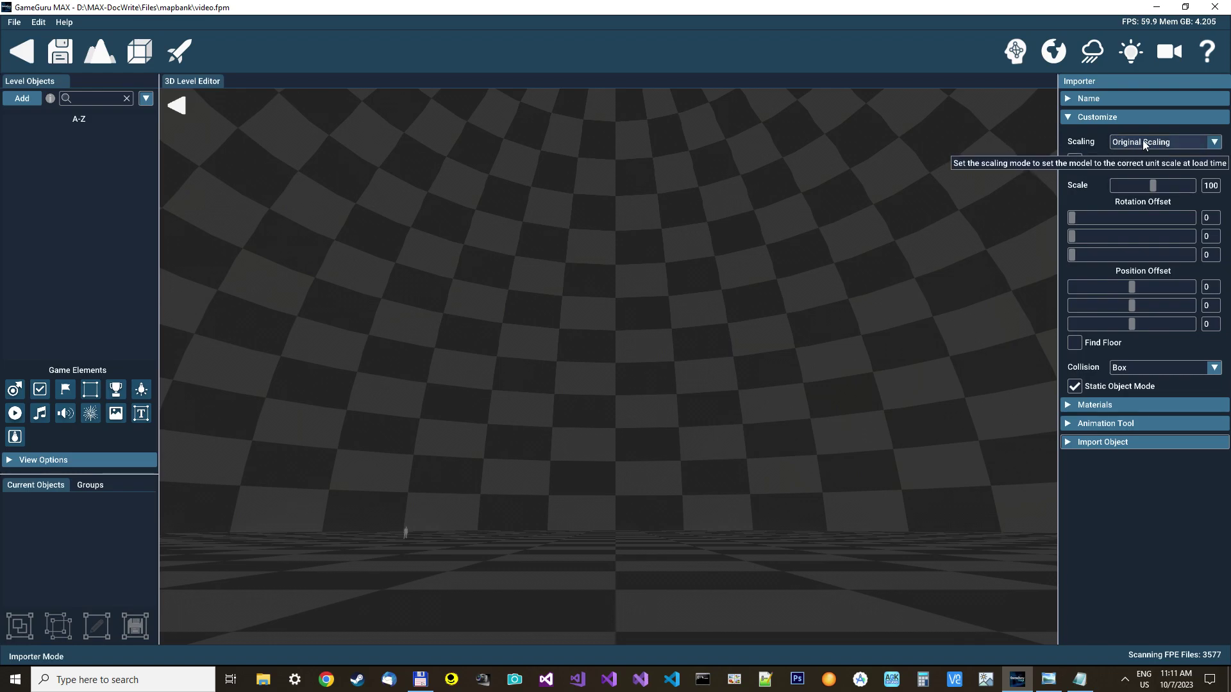
click(1088, 118)
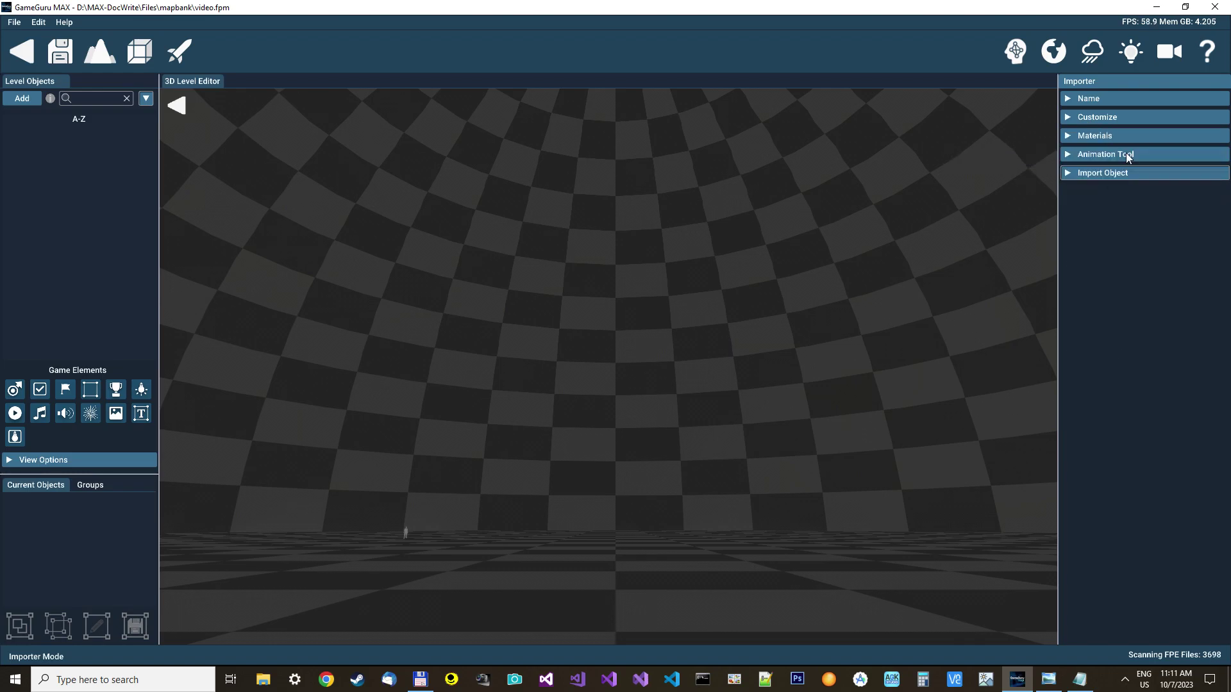
click(1096, 138)
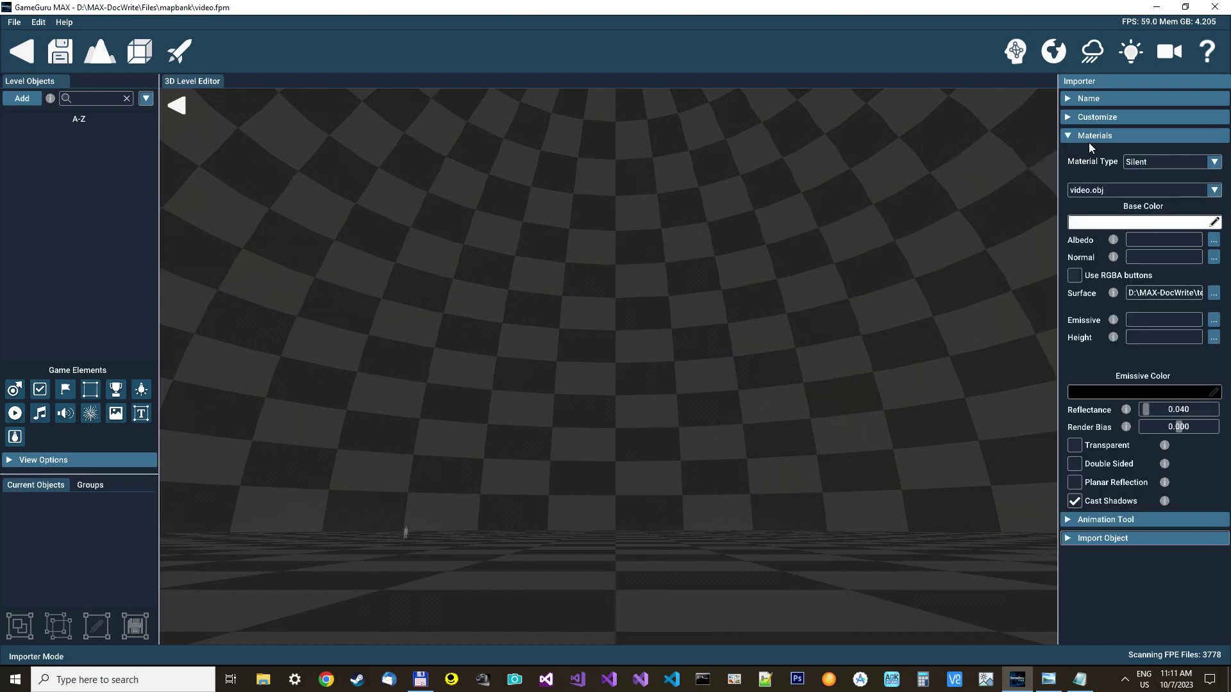
click(1214, 241)
double_click(494, 218)
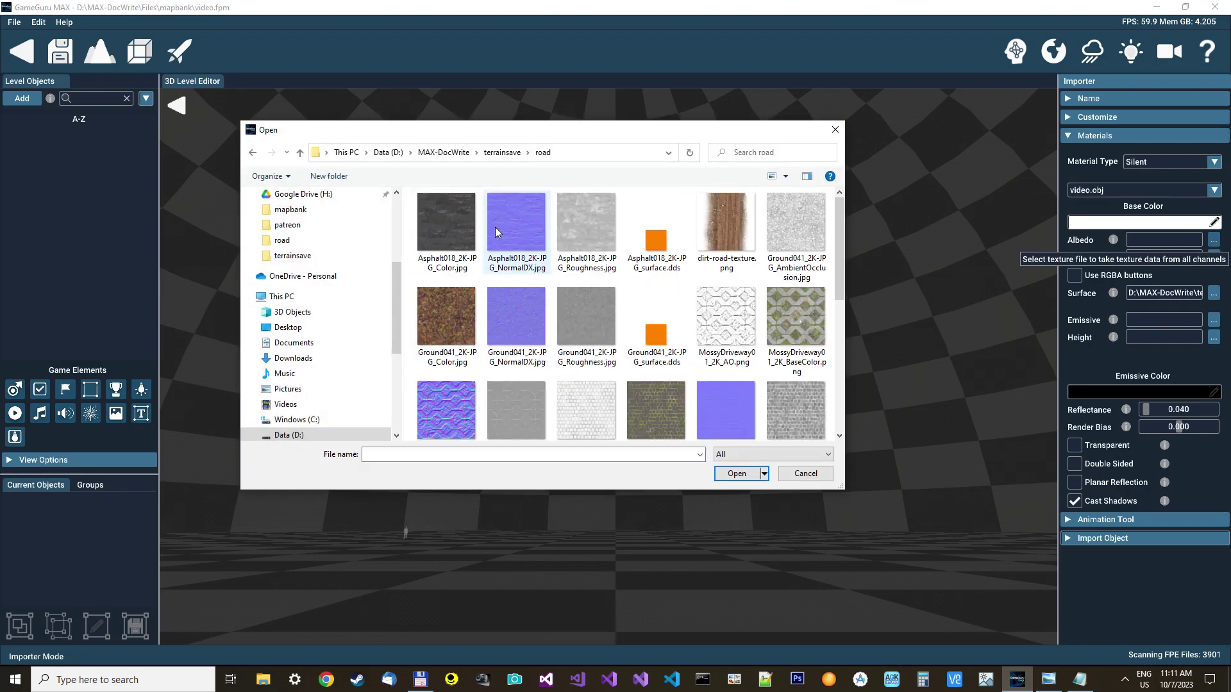
scroll(641, 308, down, 10)
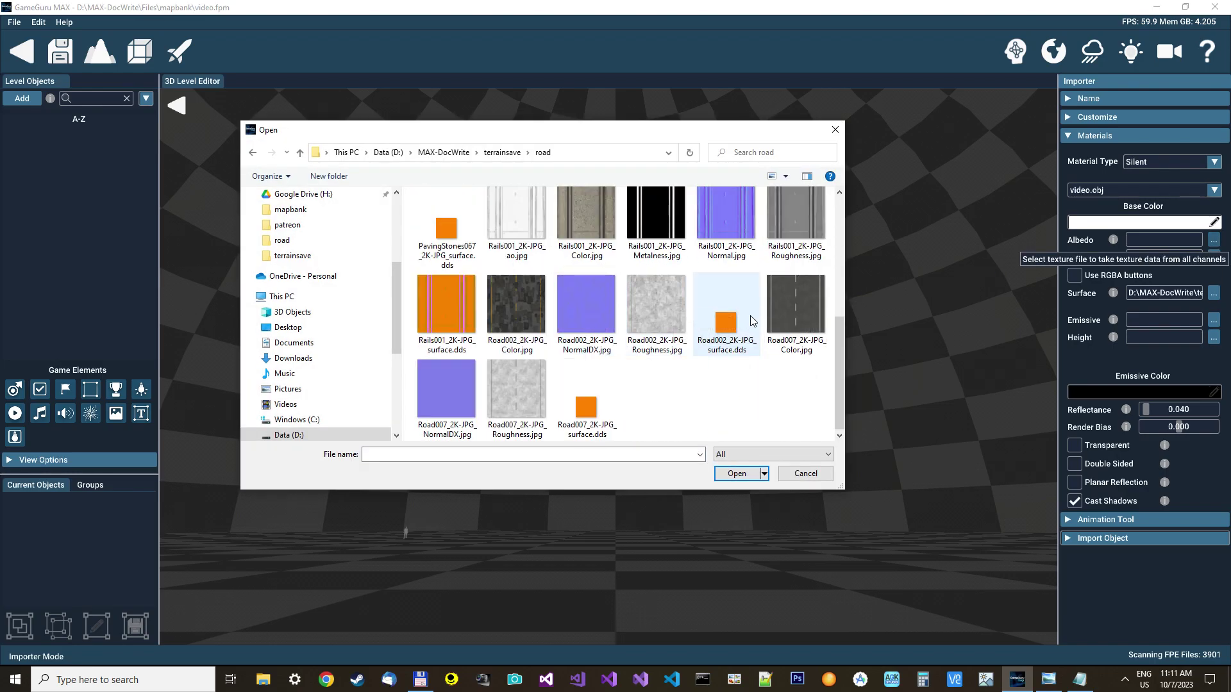
double_click(795, 314)
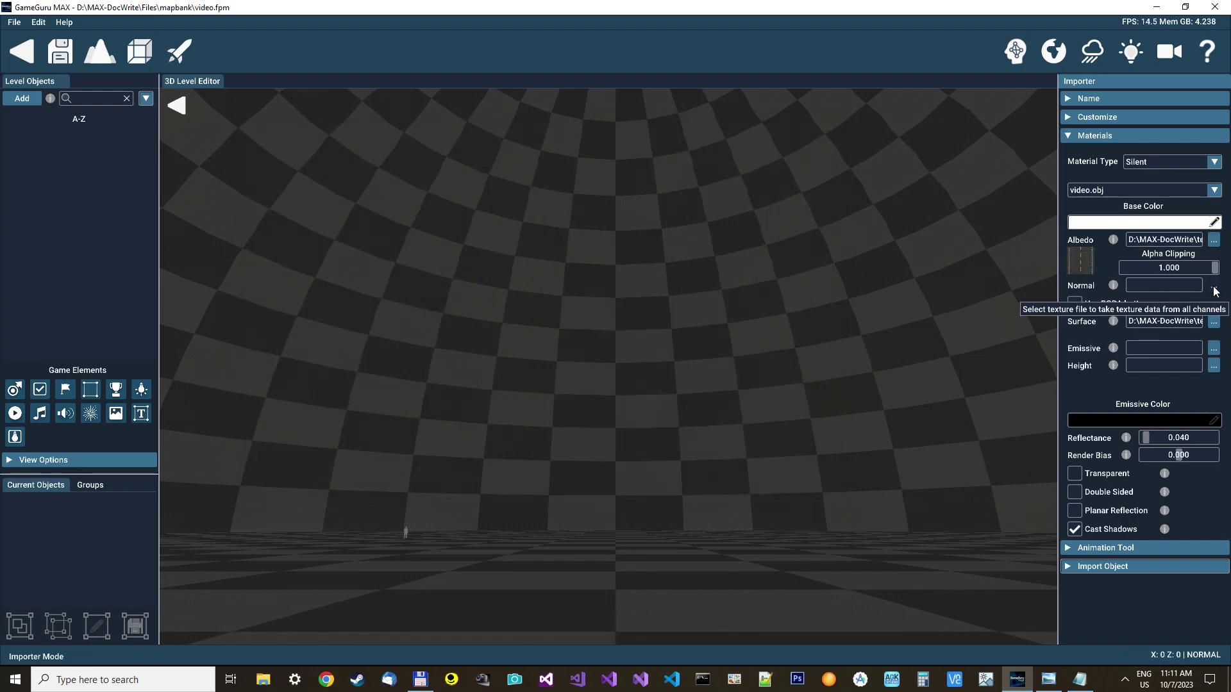
Assign Road007_2K-JPG_NormalDX.jpg as the road model's normal map.
click(1215, 286)
drag(841, 276, 850, 427)
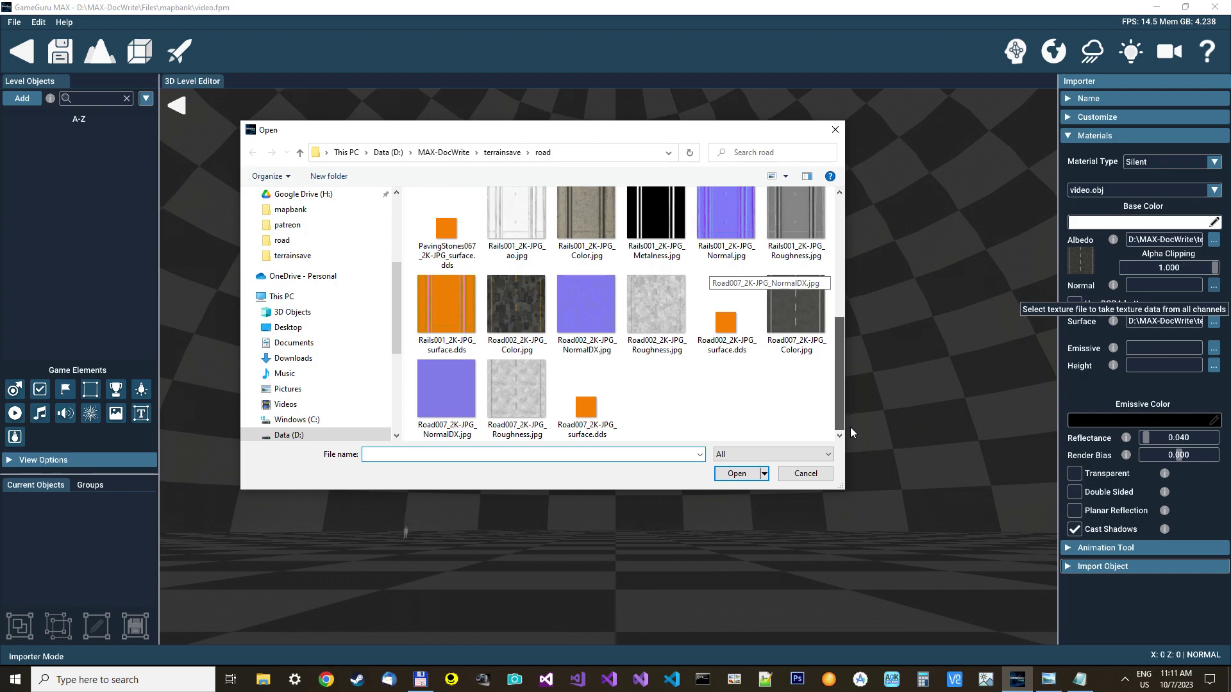
double_click(441, 390)
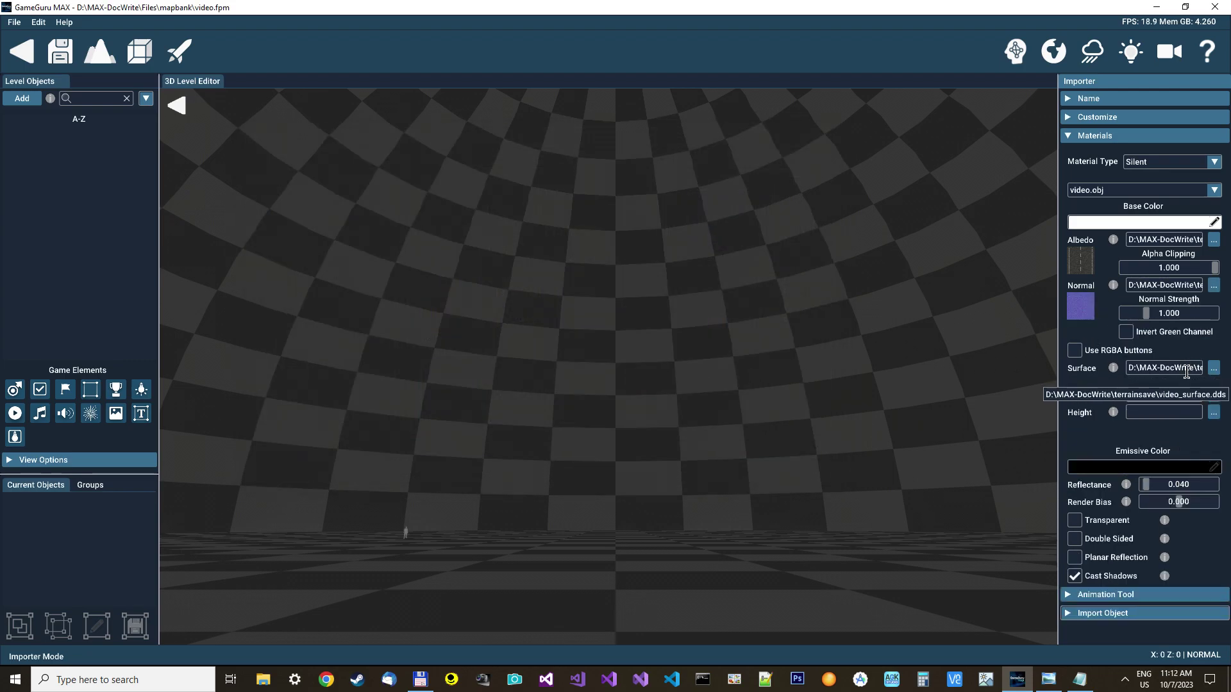
Enable the RGBA channel options and assign the green channel of Road007_2K-JPG_Roughness.jpg as the roughness texture.
click(1075, 351)
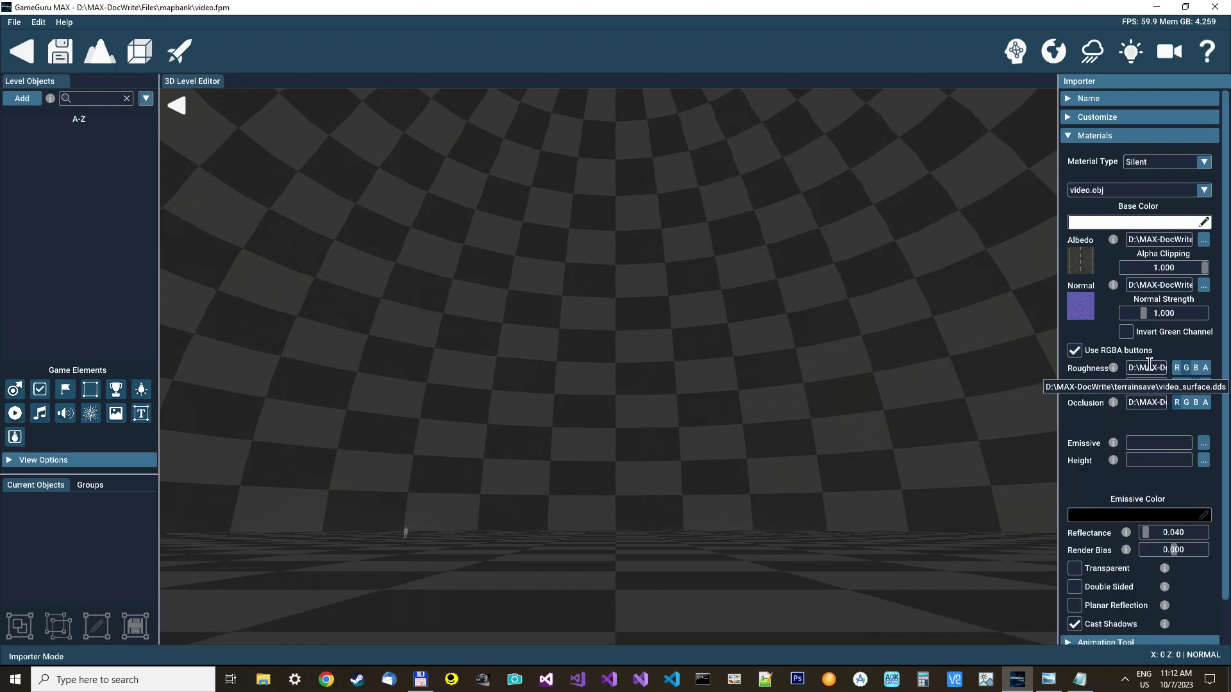
click(1186, 368)
drag(840, 280, 853, 415)
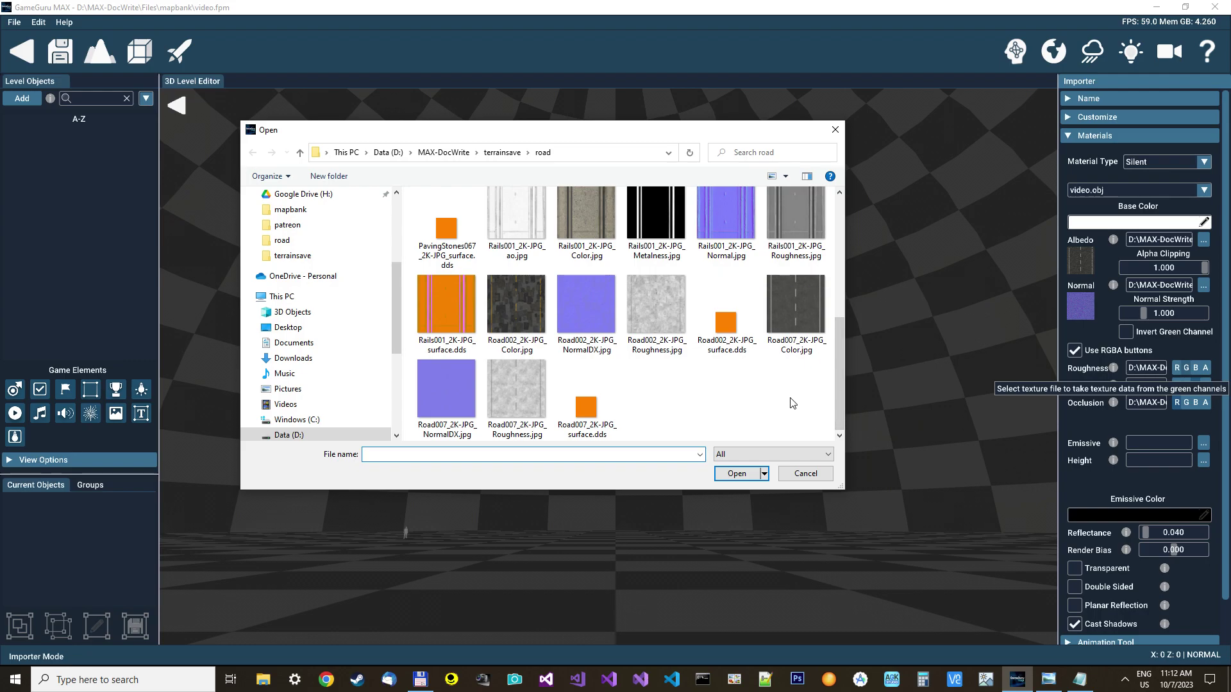
double_click(517, 392)
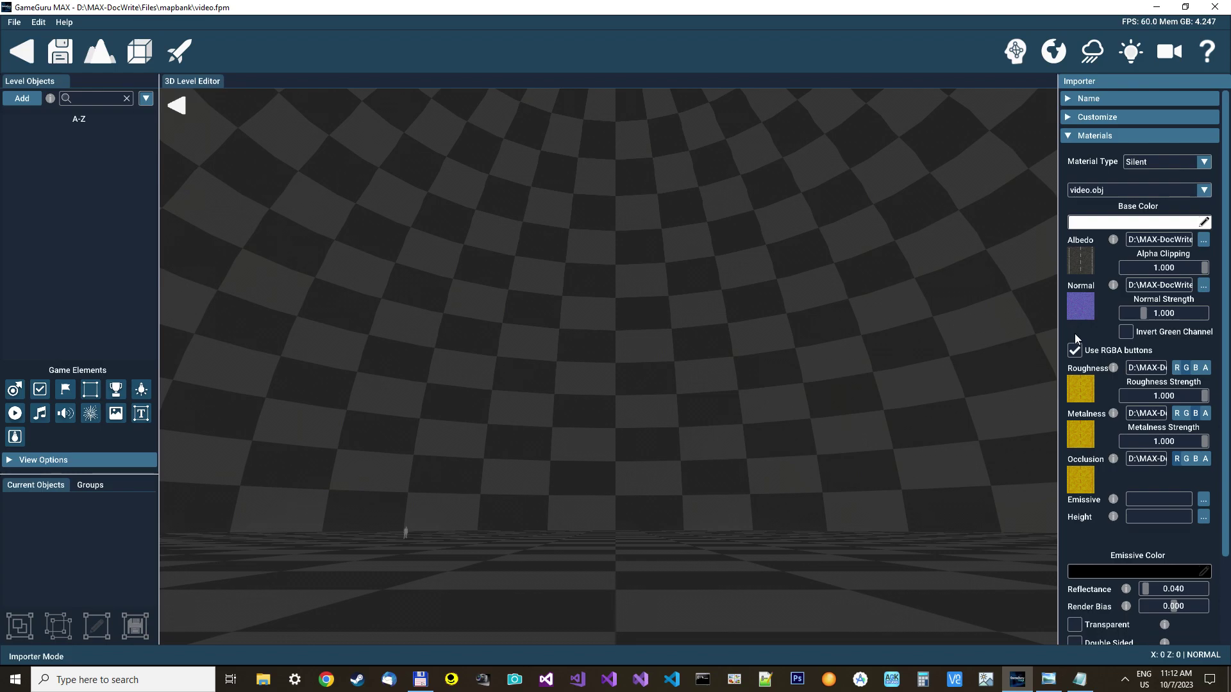
Make the road material double sided and import the model into the object library.
scroll(1075, 333, down, 3)
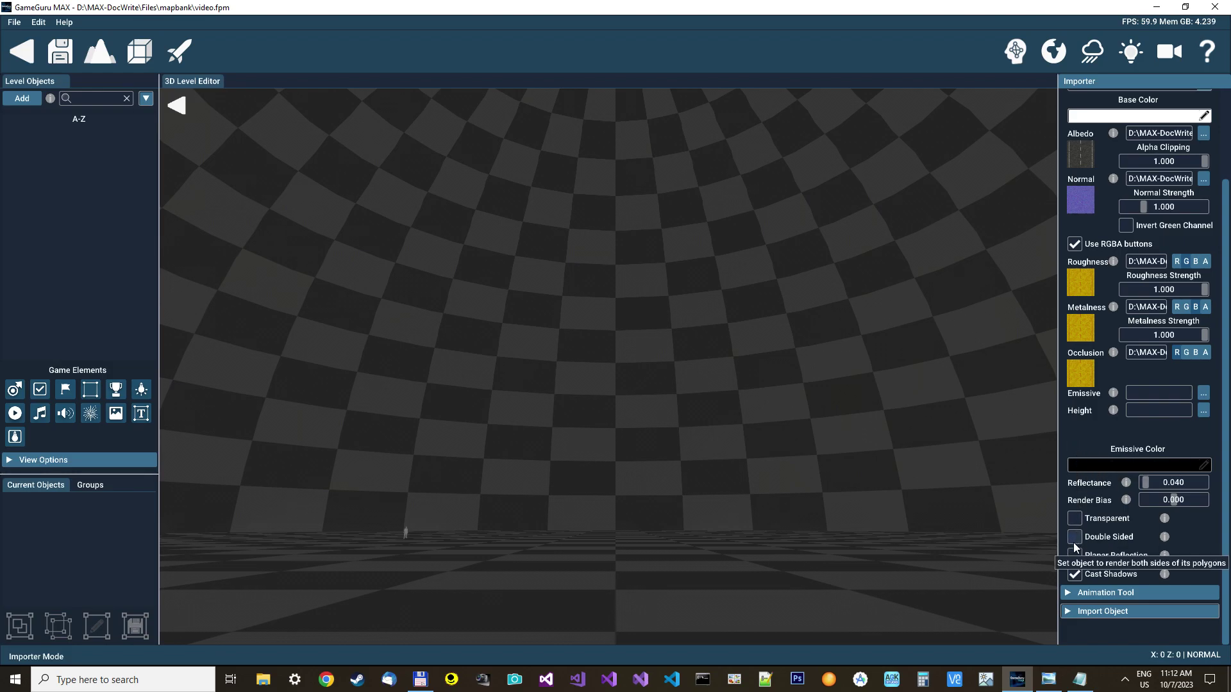
click(1128, 538)
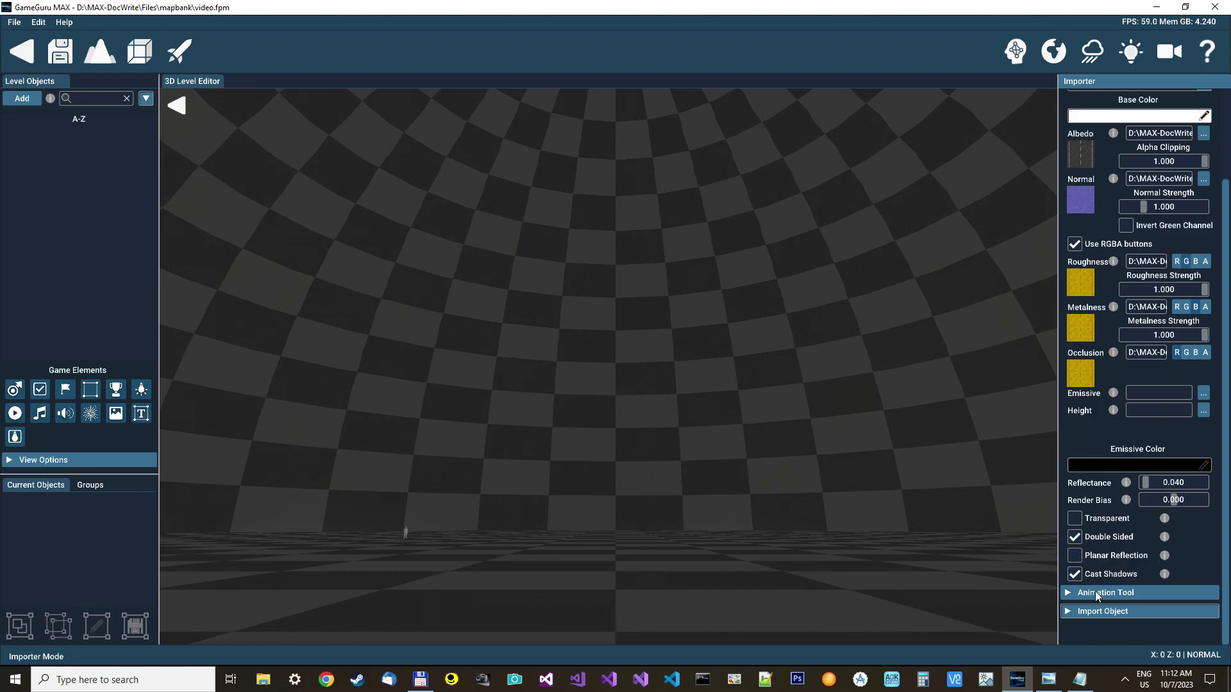
click(1090, 613)
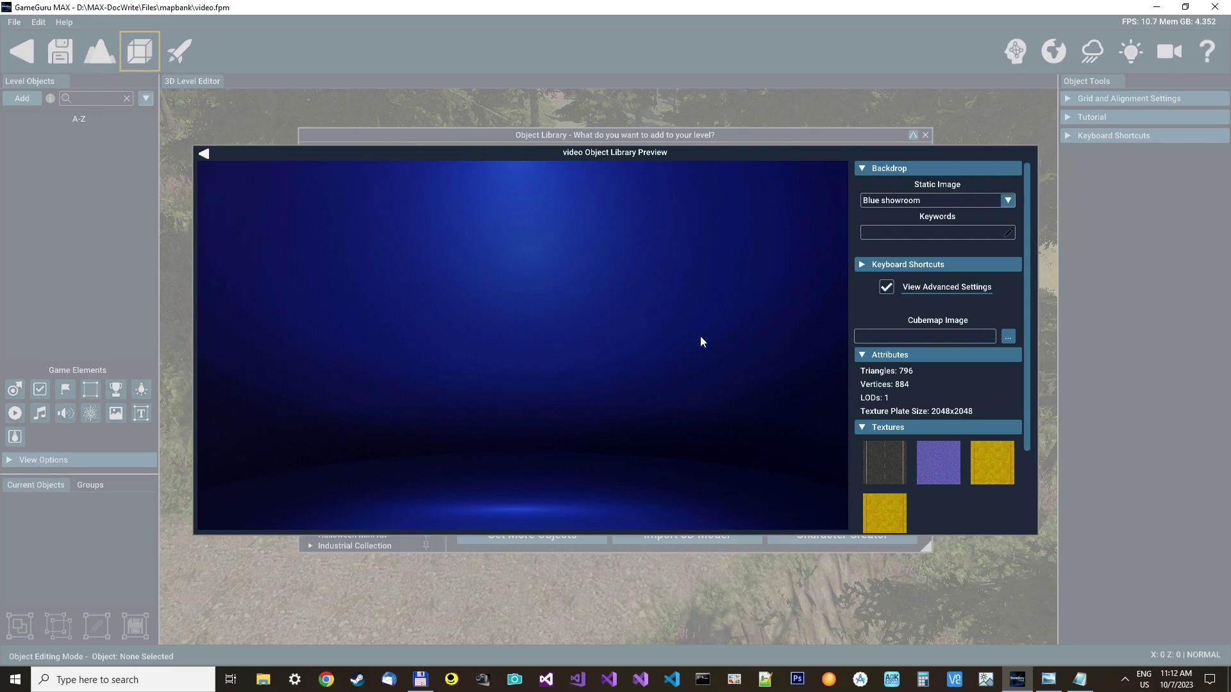
drag(1024, 294, 1024, 373)
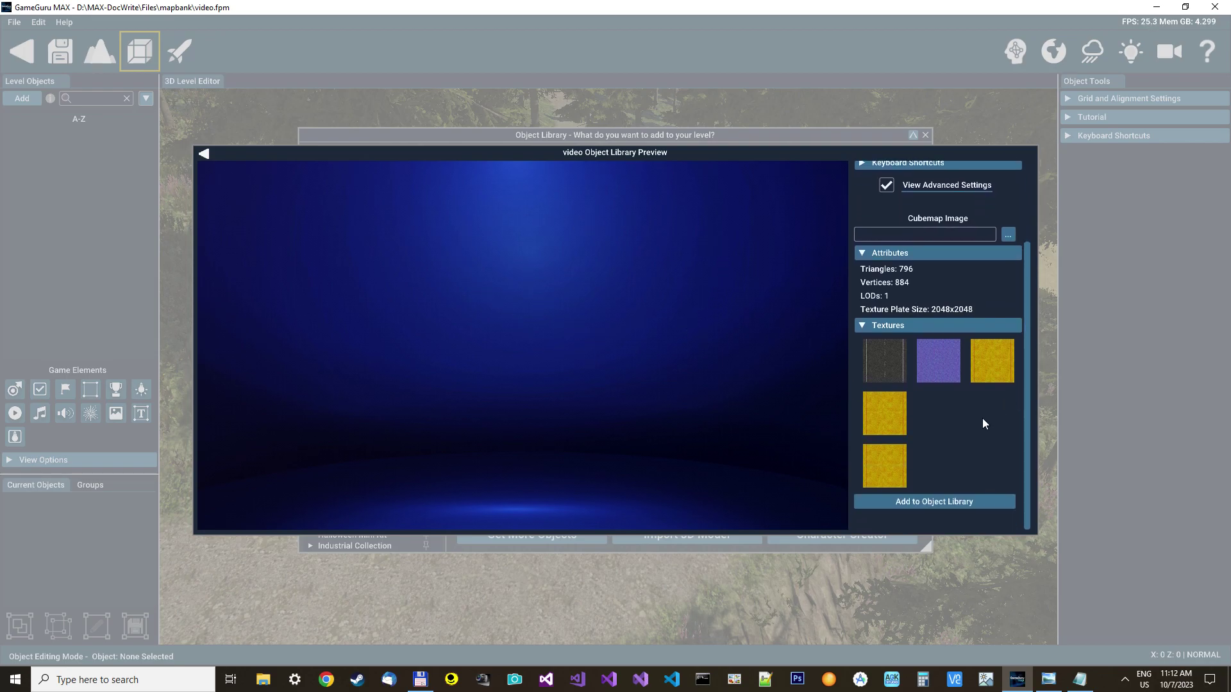
click(930, 501)
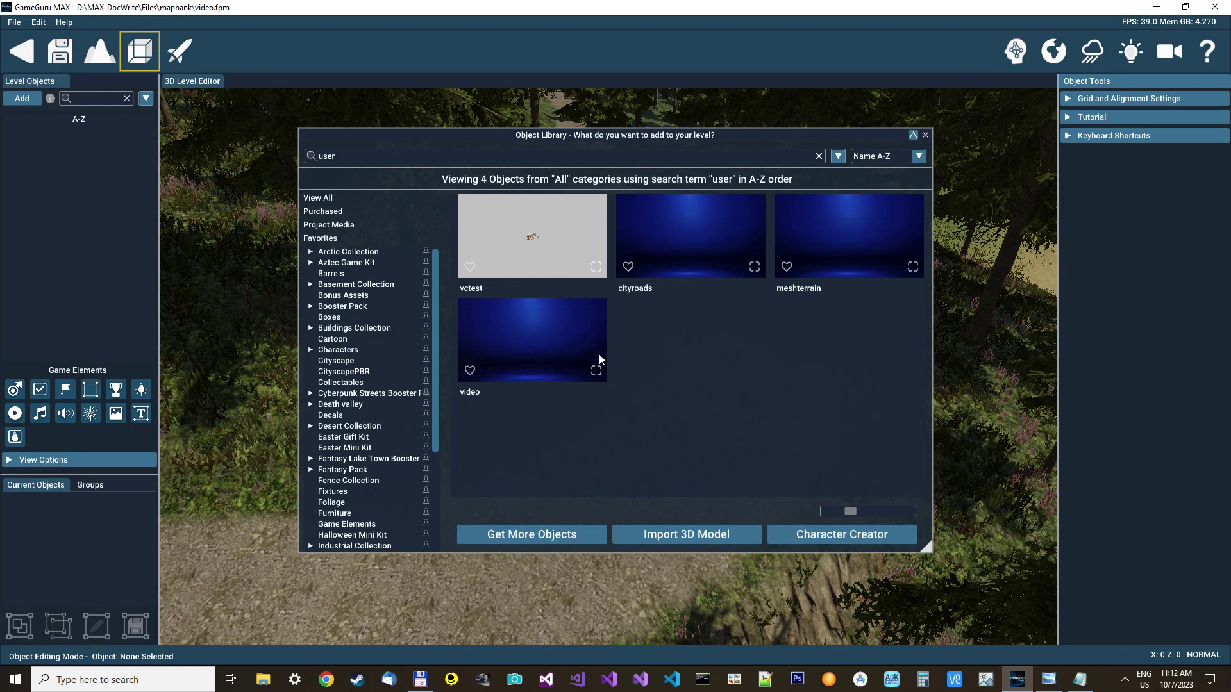
Place the video road object in the level and set its X, Y and Z position to 0.
click(507, 313)
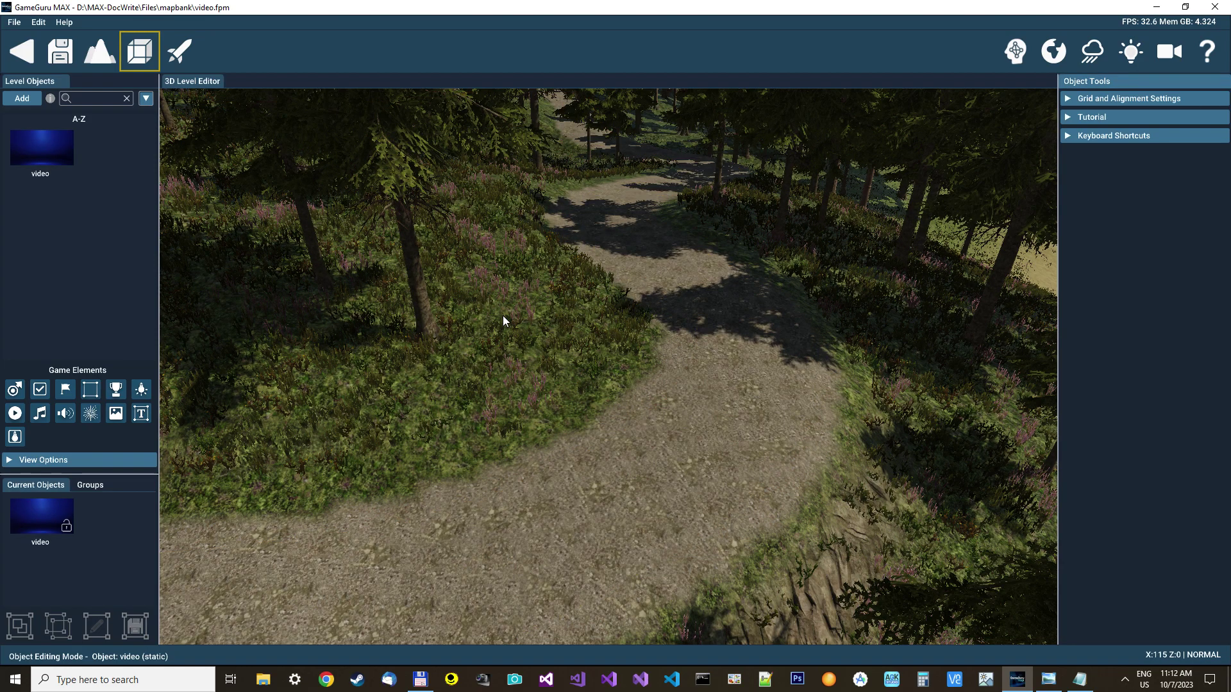
click(359, 340)
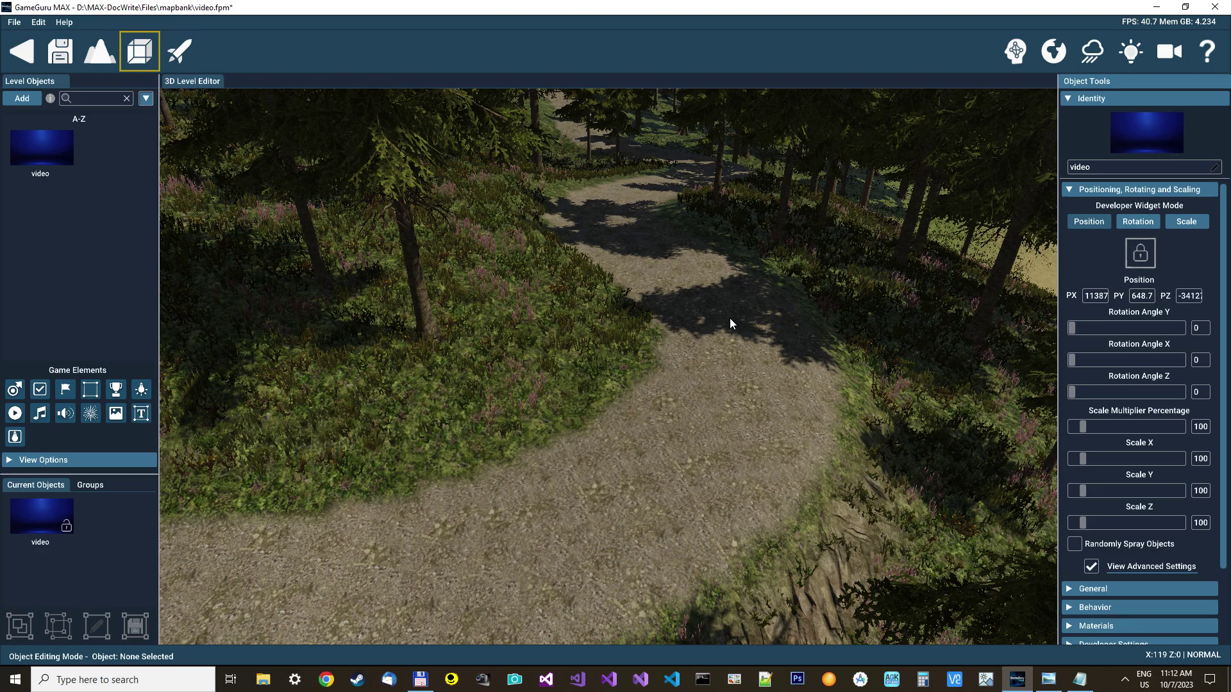
click(1094, 296)
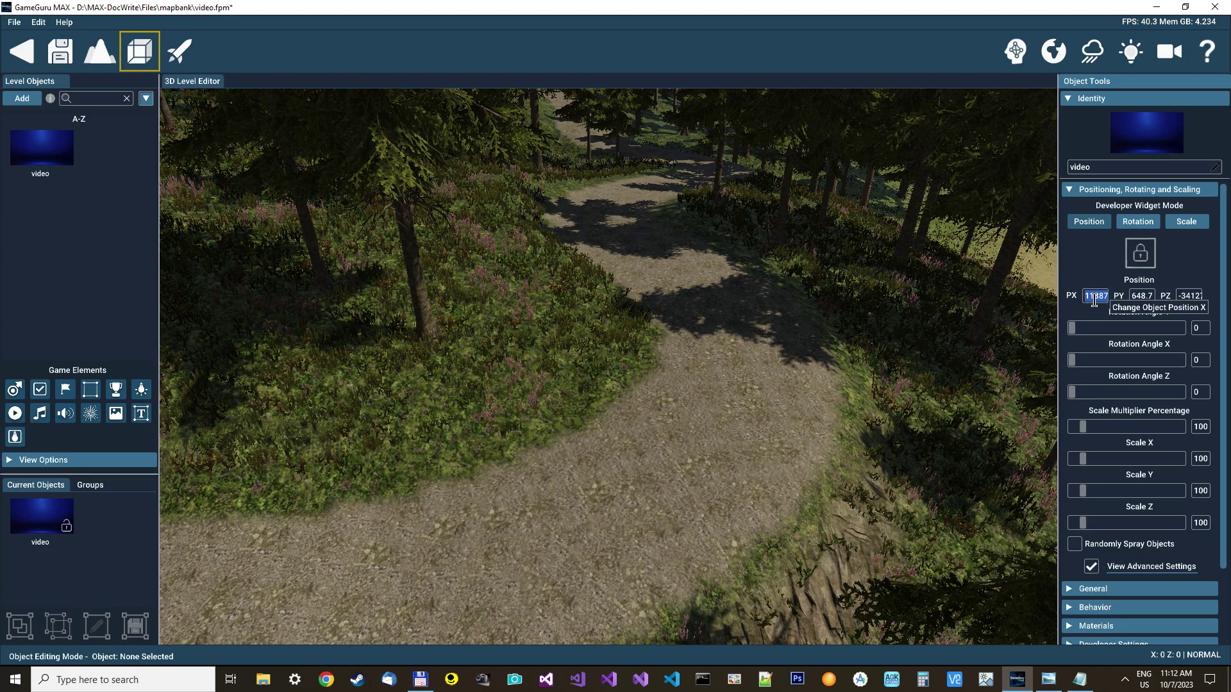
text(0)
click(1138, 295)
text(0)
click(1191, 294)
text(0)
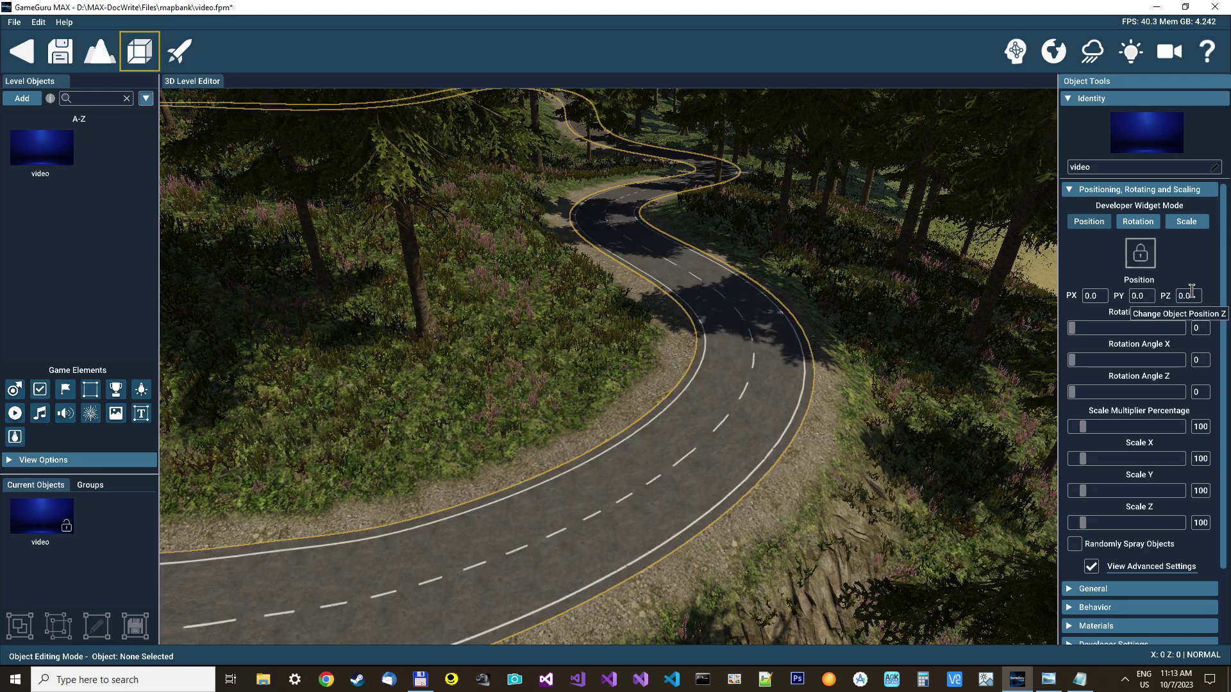
Place a Player Start Position on the centre line of the road and briefly test the level.
click(891, 299)
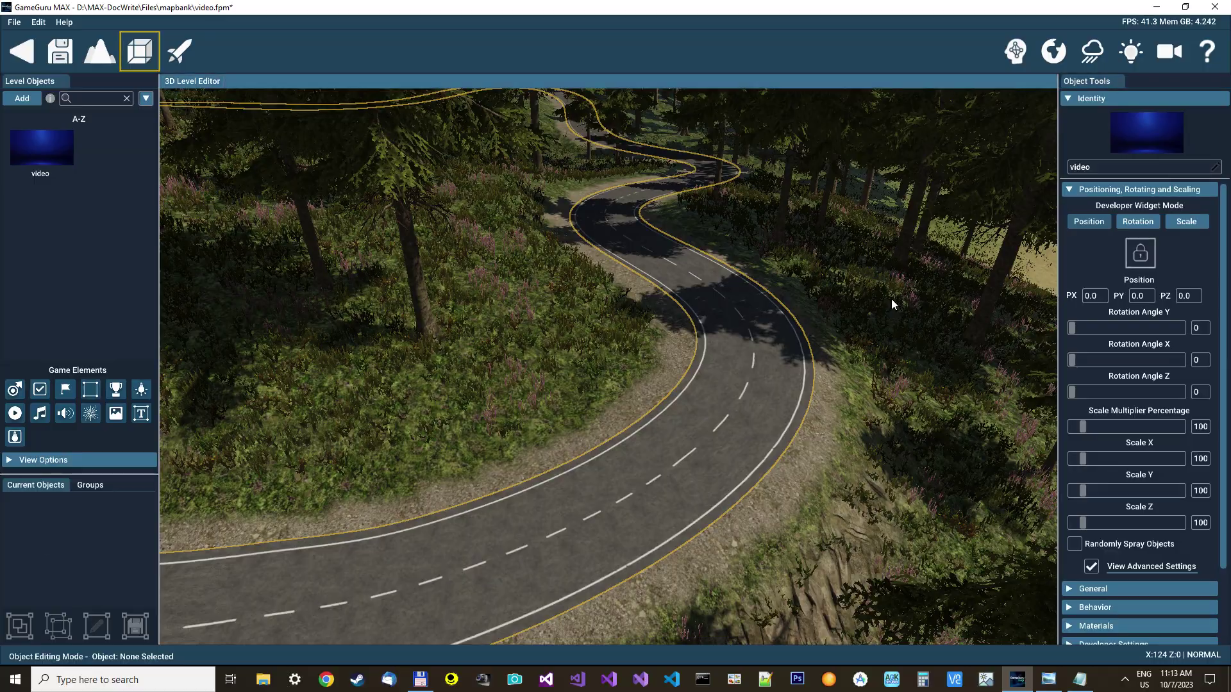
right_drag(528, 320, 350, 295)
key(w)
key(w)
key(s)
key(w)
key(s)
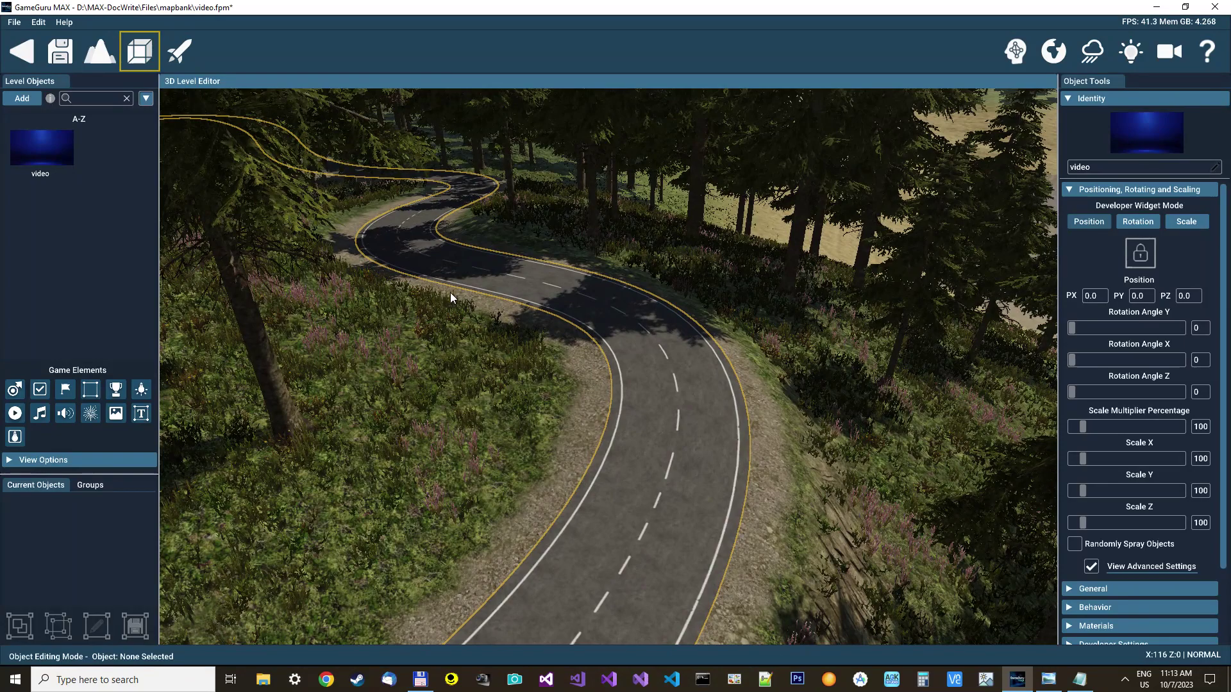
click(14, 389)
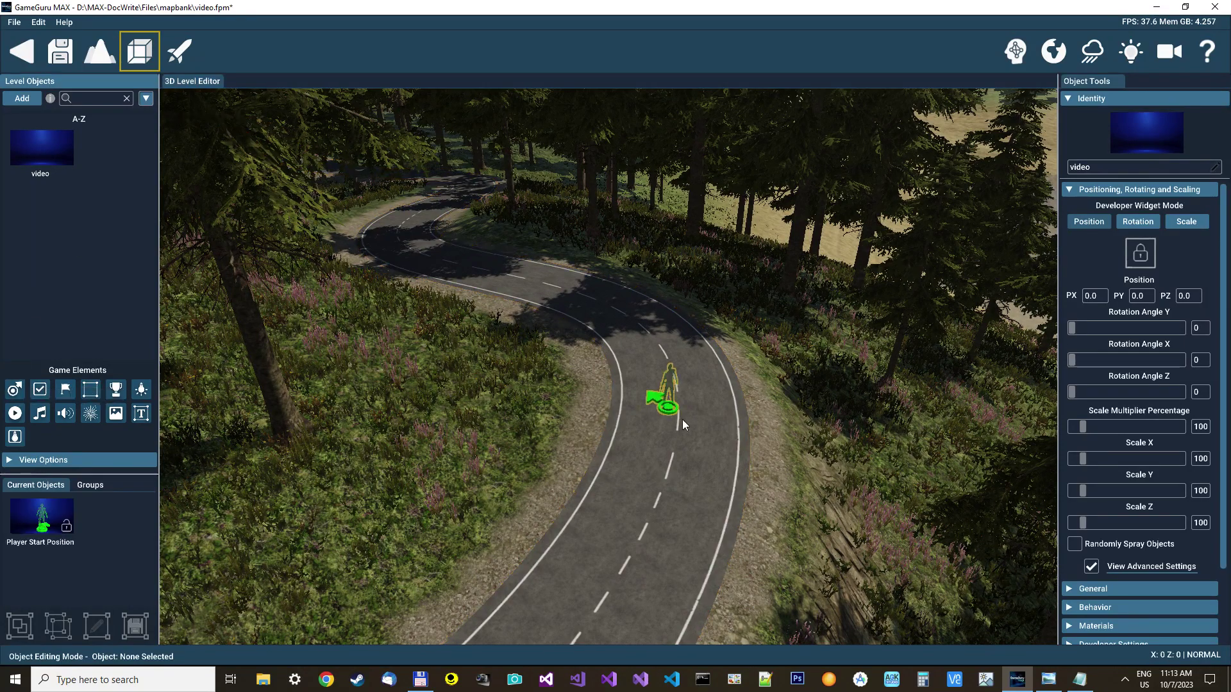
click(657, 483)
click(180, 54)
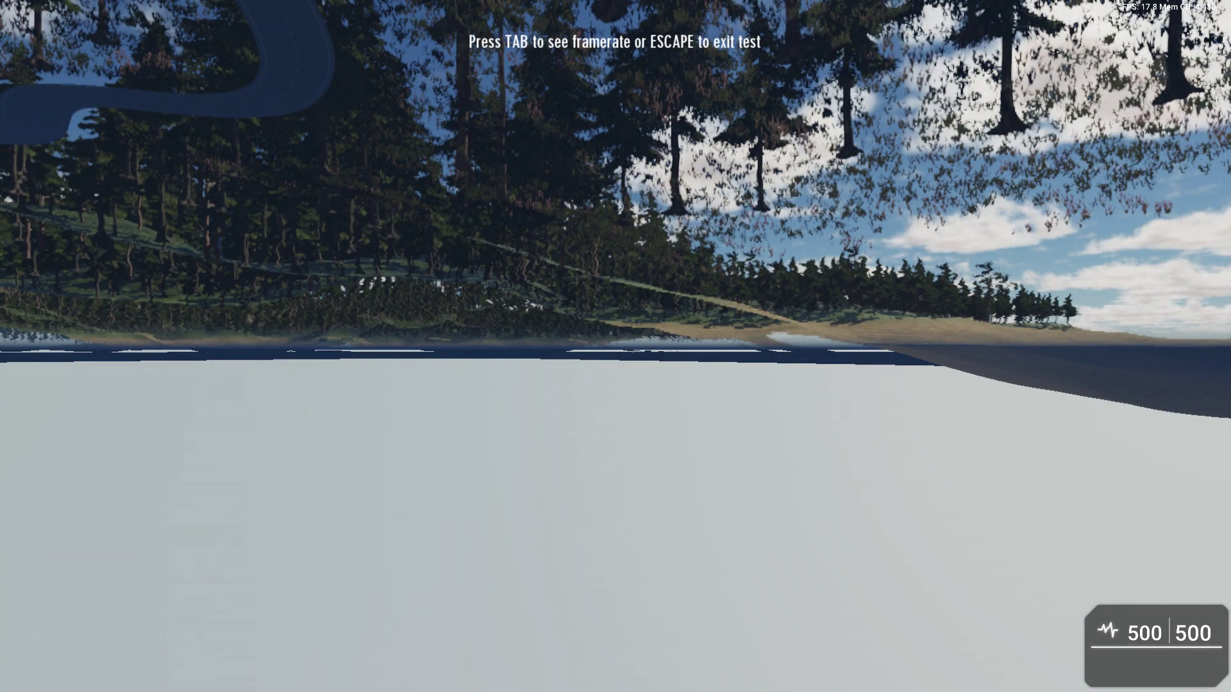
key(Escape)
Change the collision shape of the placed road object in its general properties.
click(676, 404)
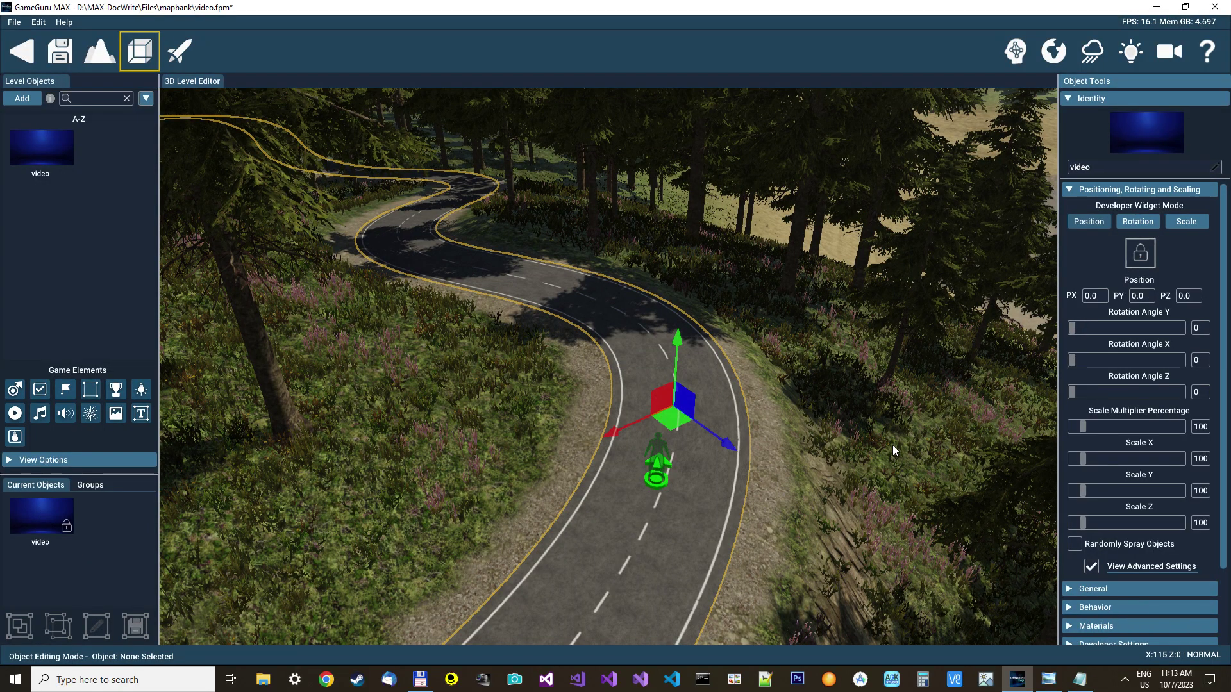
scroll(1132, 539, down, 3)
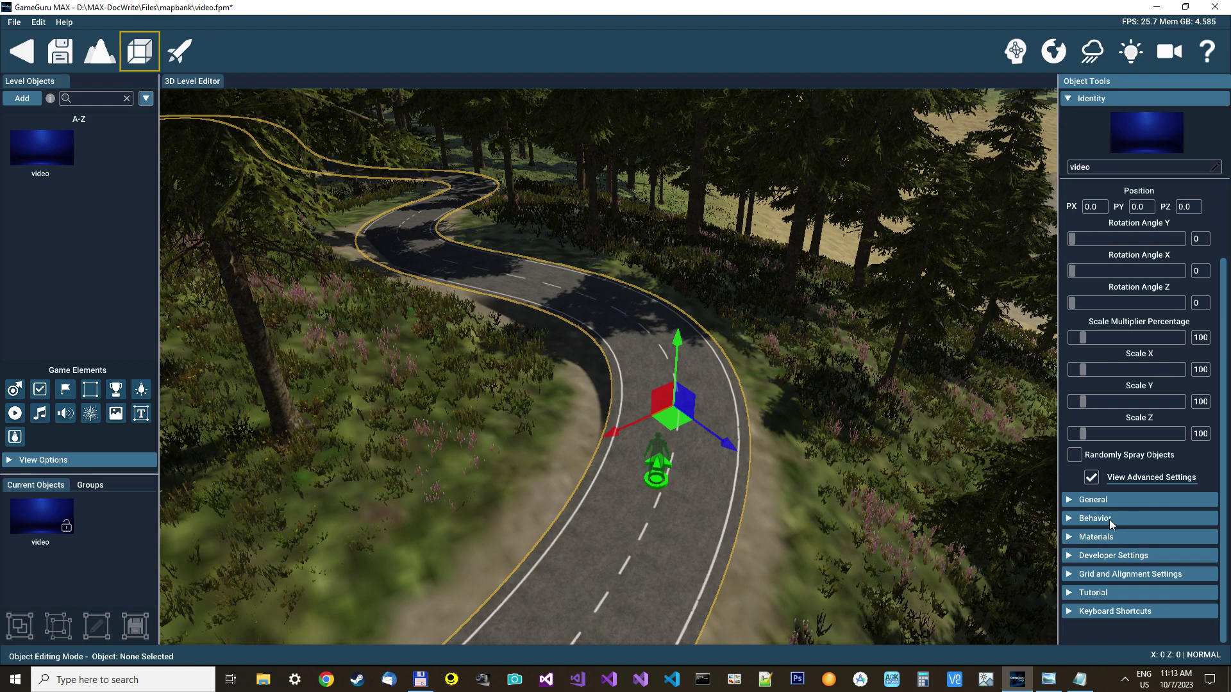
click(1109, 518)
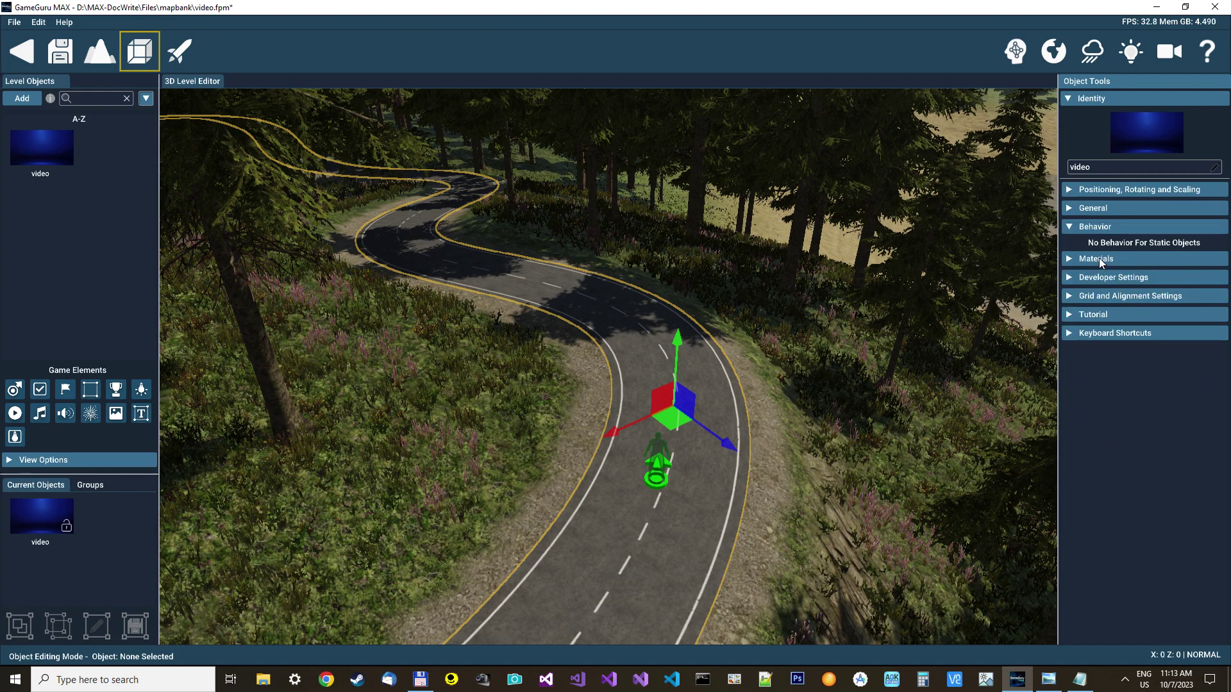
click(1101, 259)
scroll(1101, 286, down, 3)
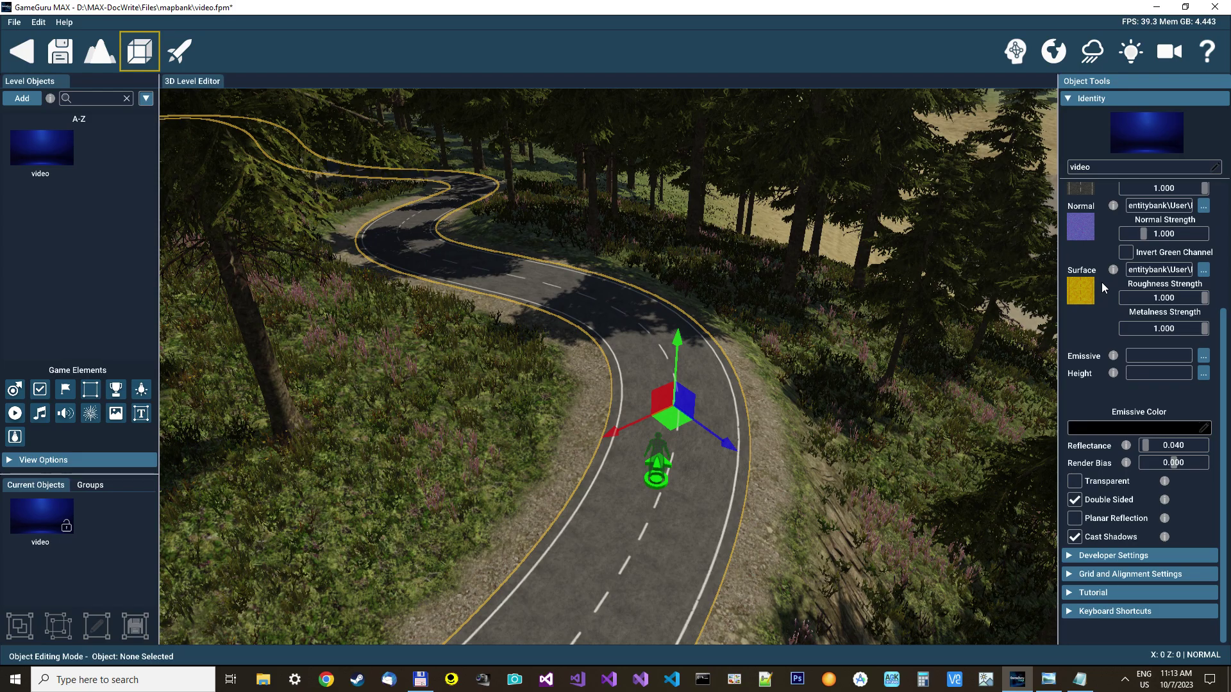
scroll(1102, 282, up, 5)
click(1104, 209)
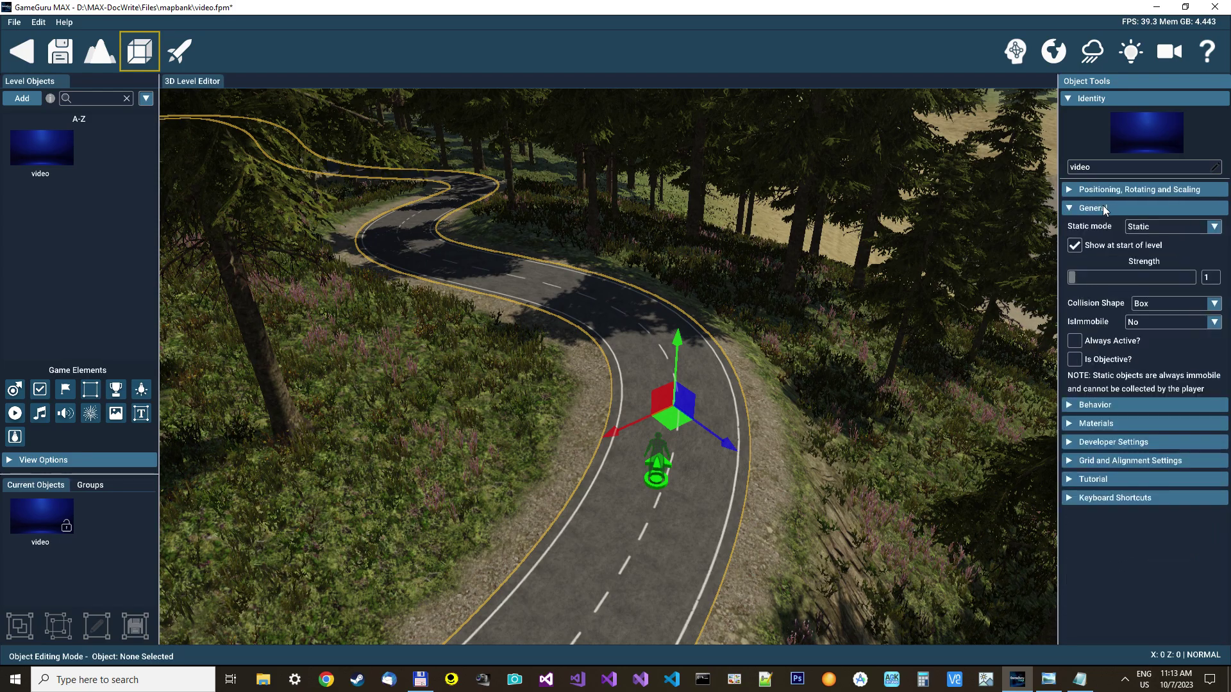
click(1135, 303)
click(1150, 332)
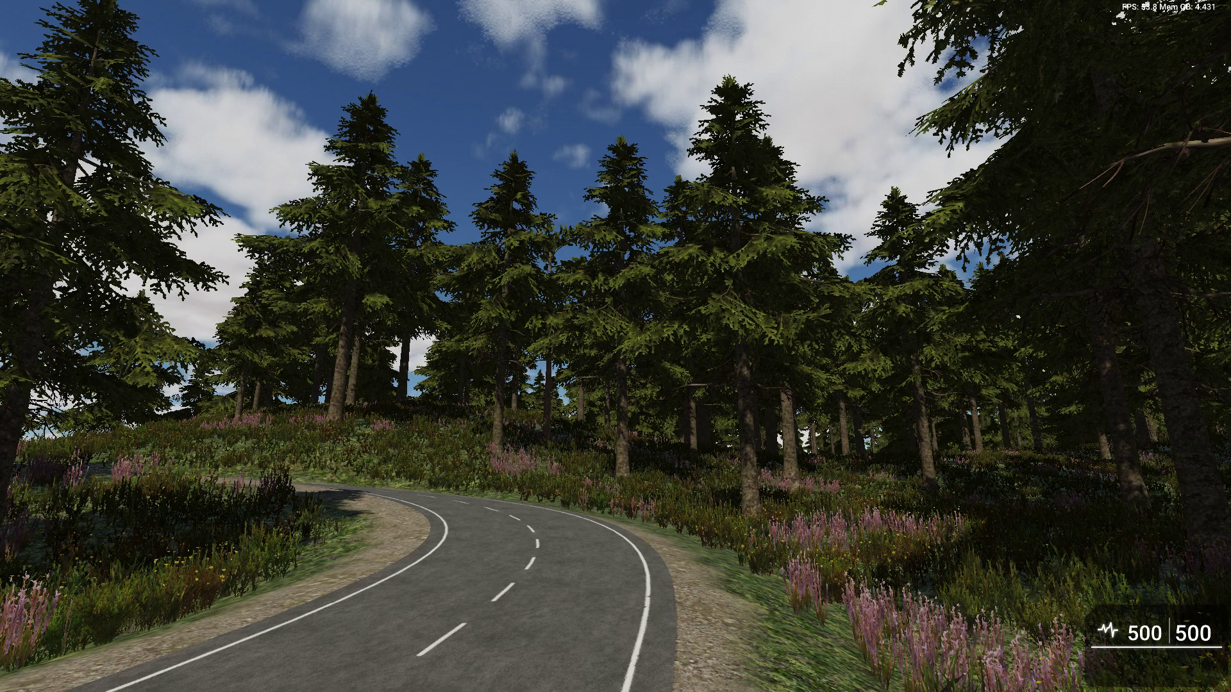
Move along the road in the running test level to check the road surface.
key(a)
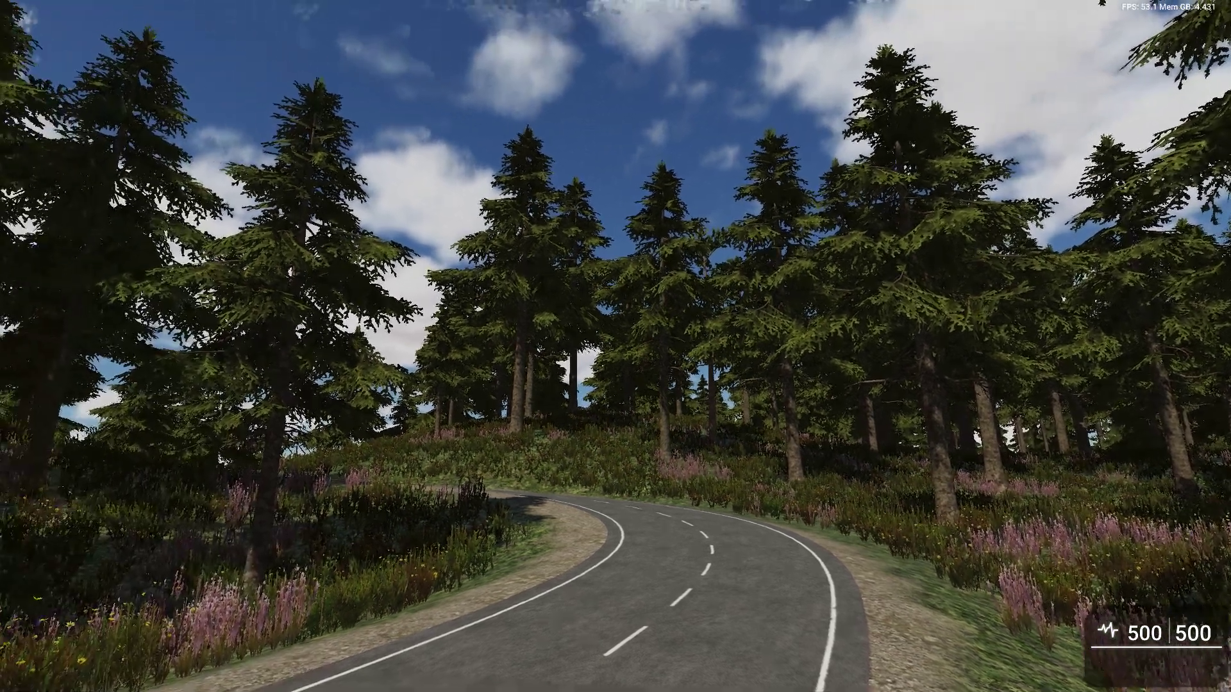